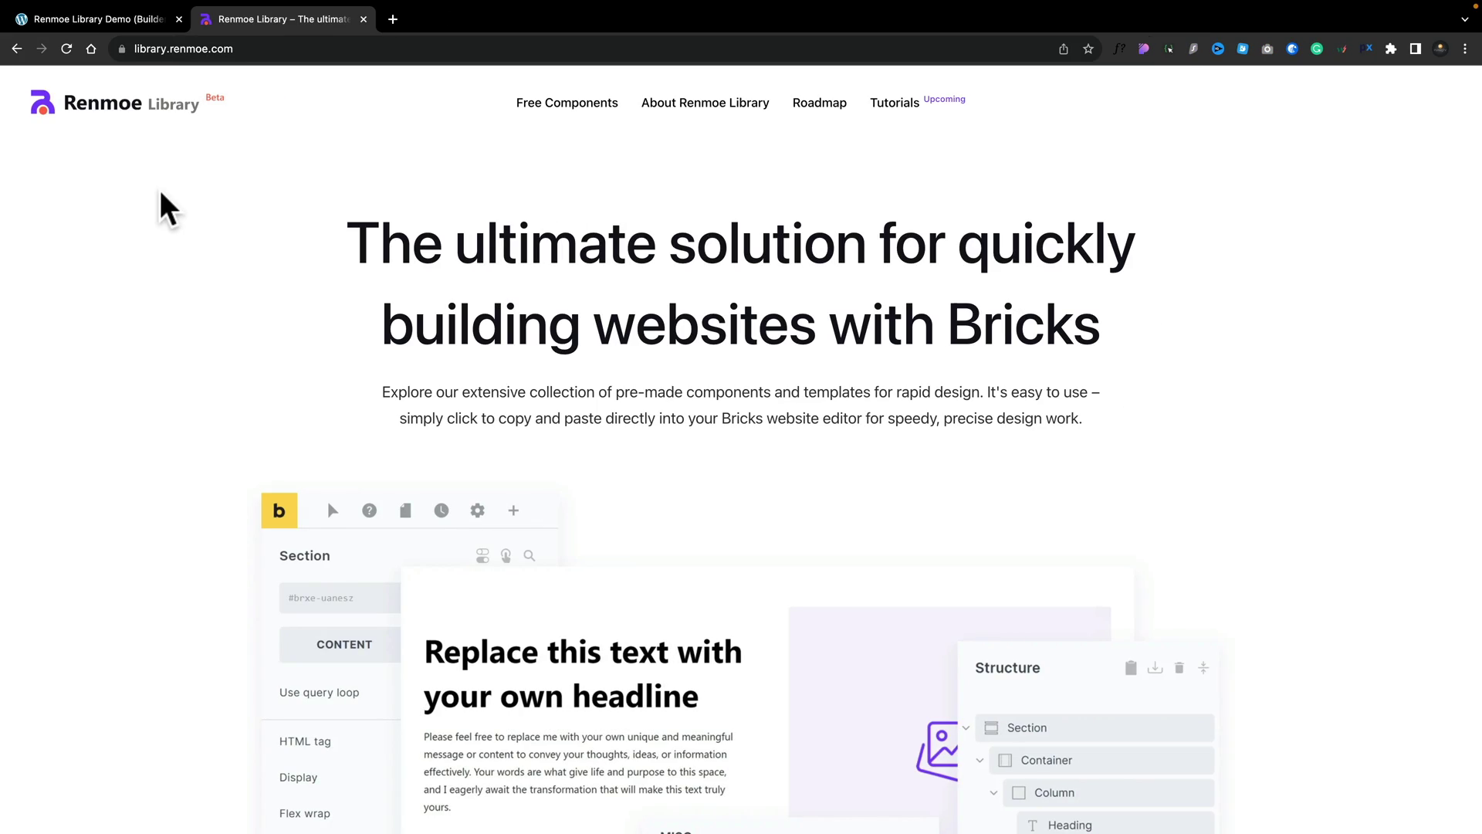
- Scroll down the Free Components page and open the Hero Sections category
scroll(183, 521, "down", 6)
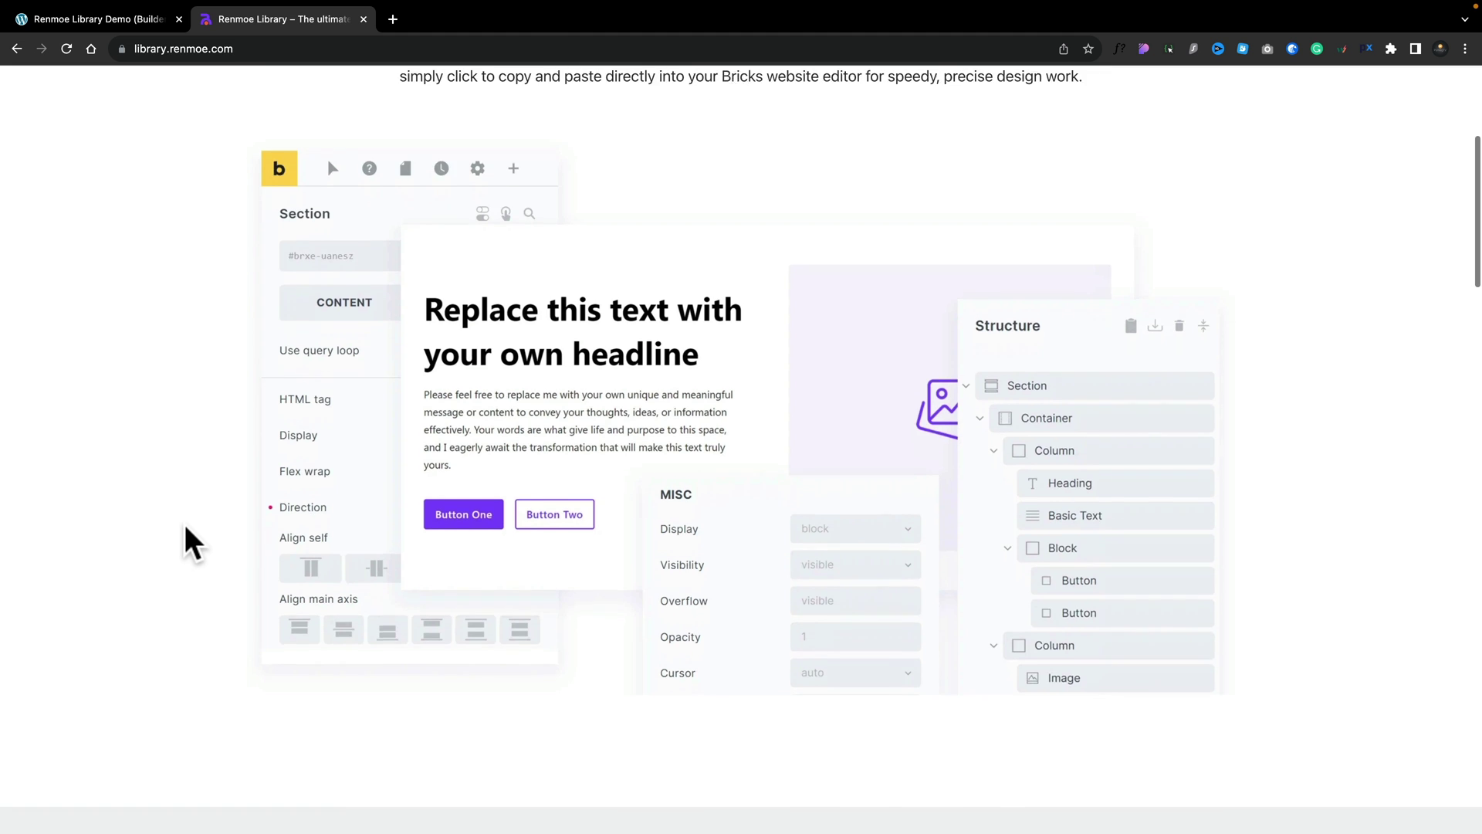
scroll(186, 528, "down", 8)
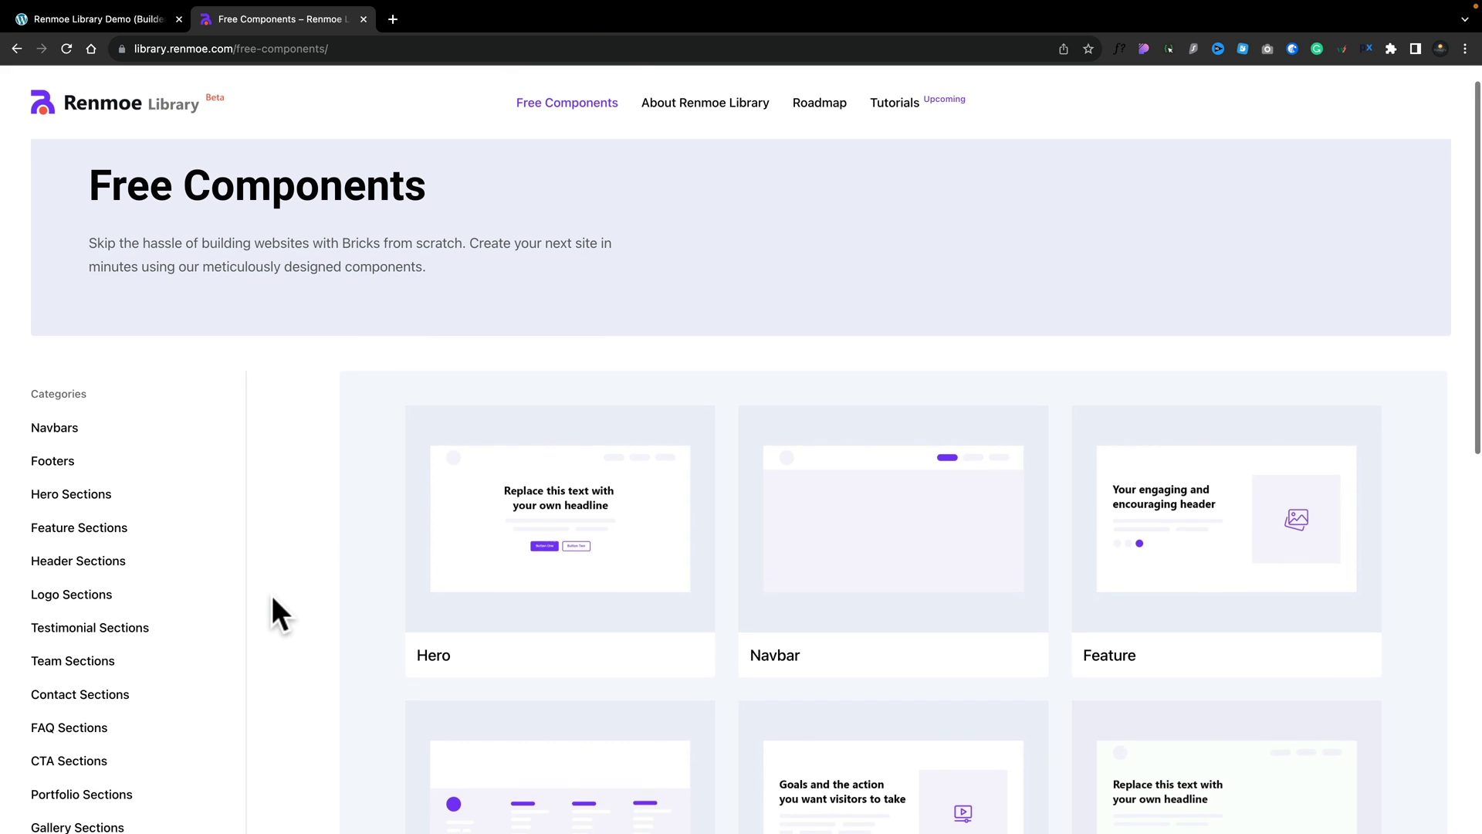
scroll(272, 598, "down", 2)
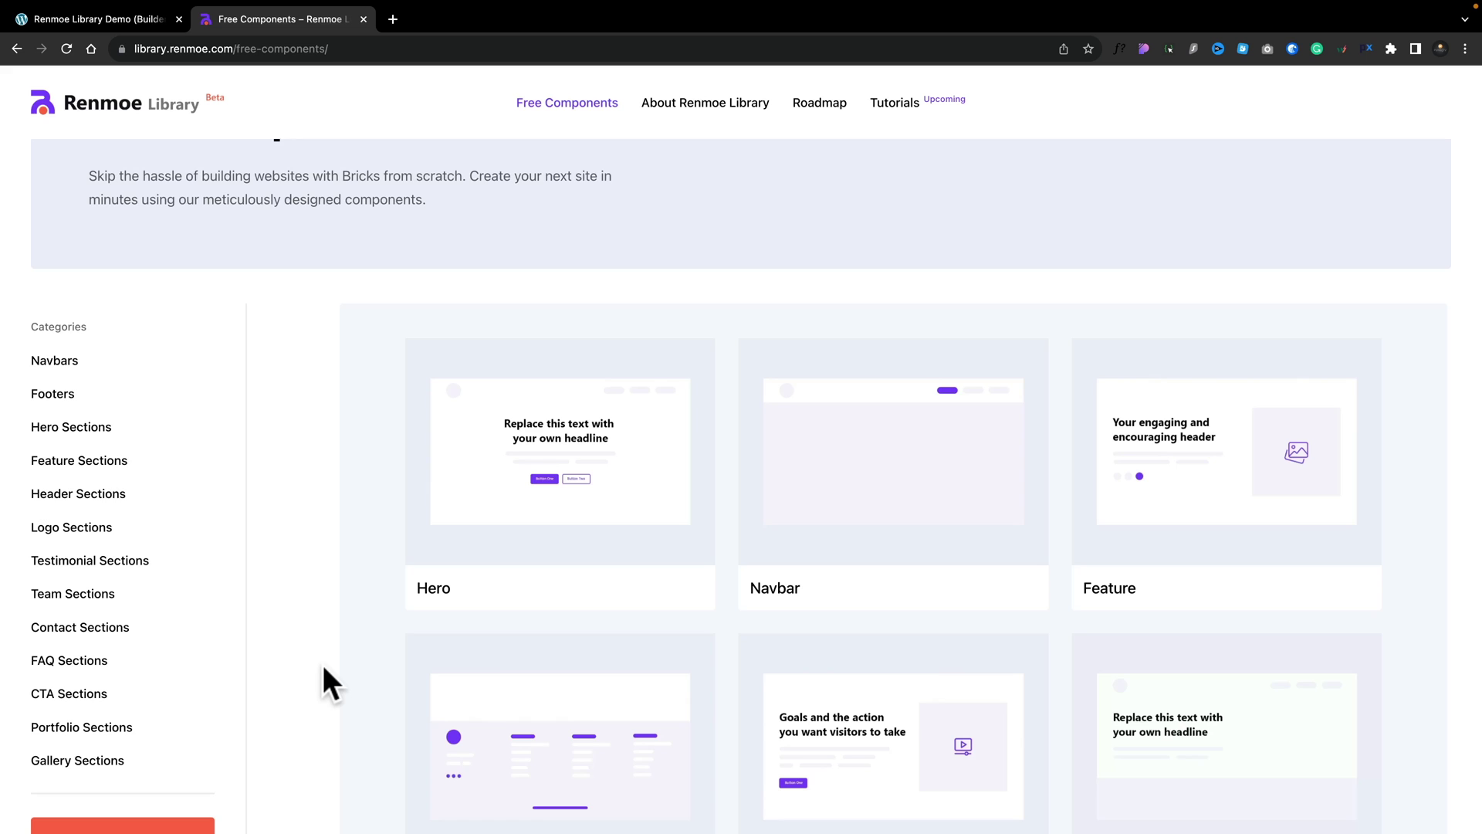
scroll(323, 665, "down", 1)
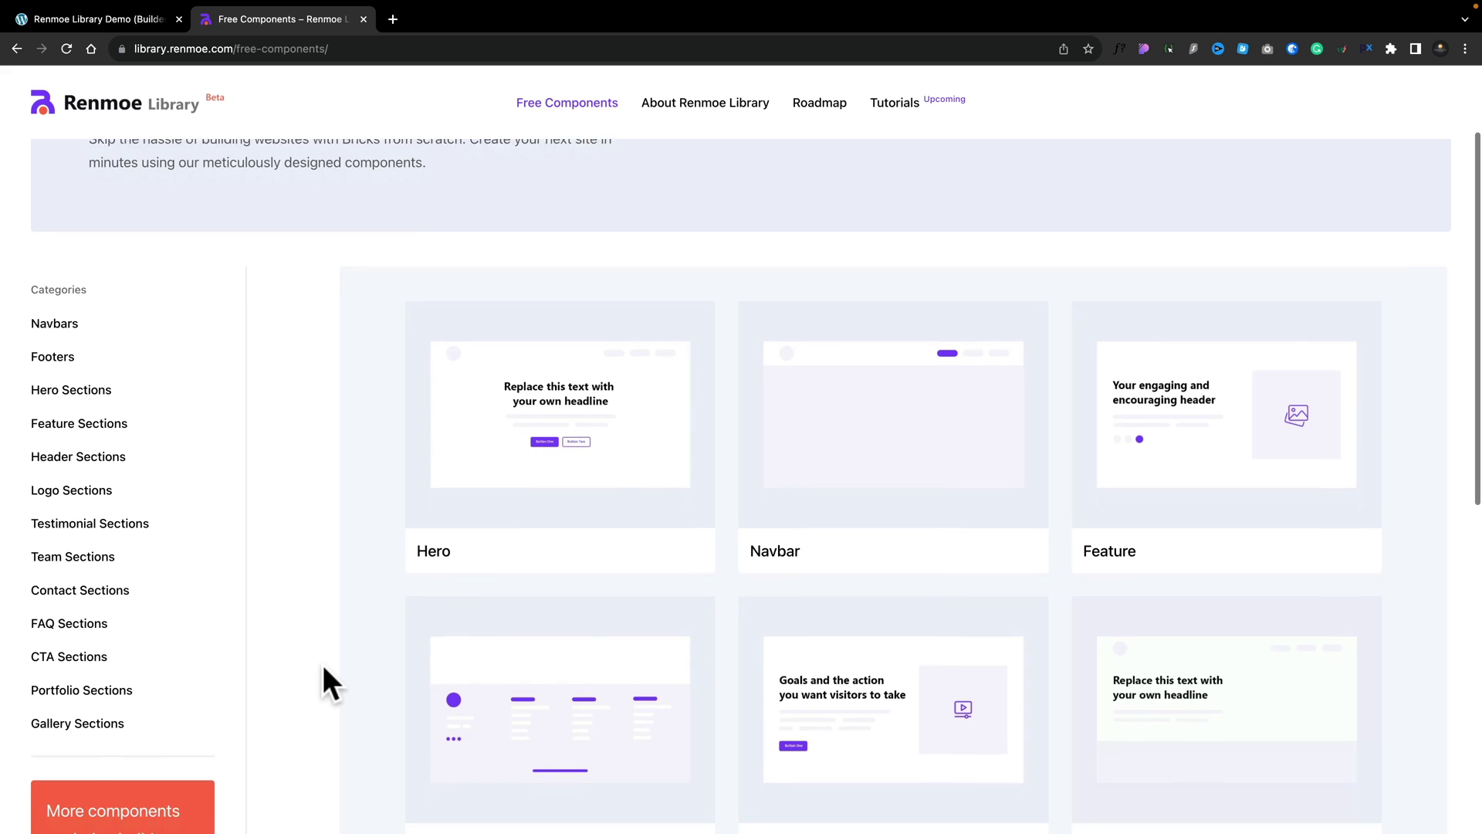
left_click(87, 390)
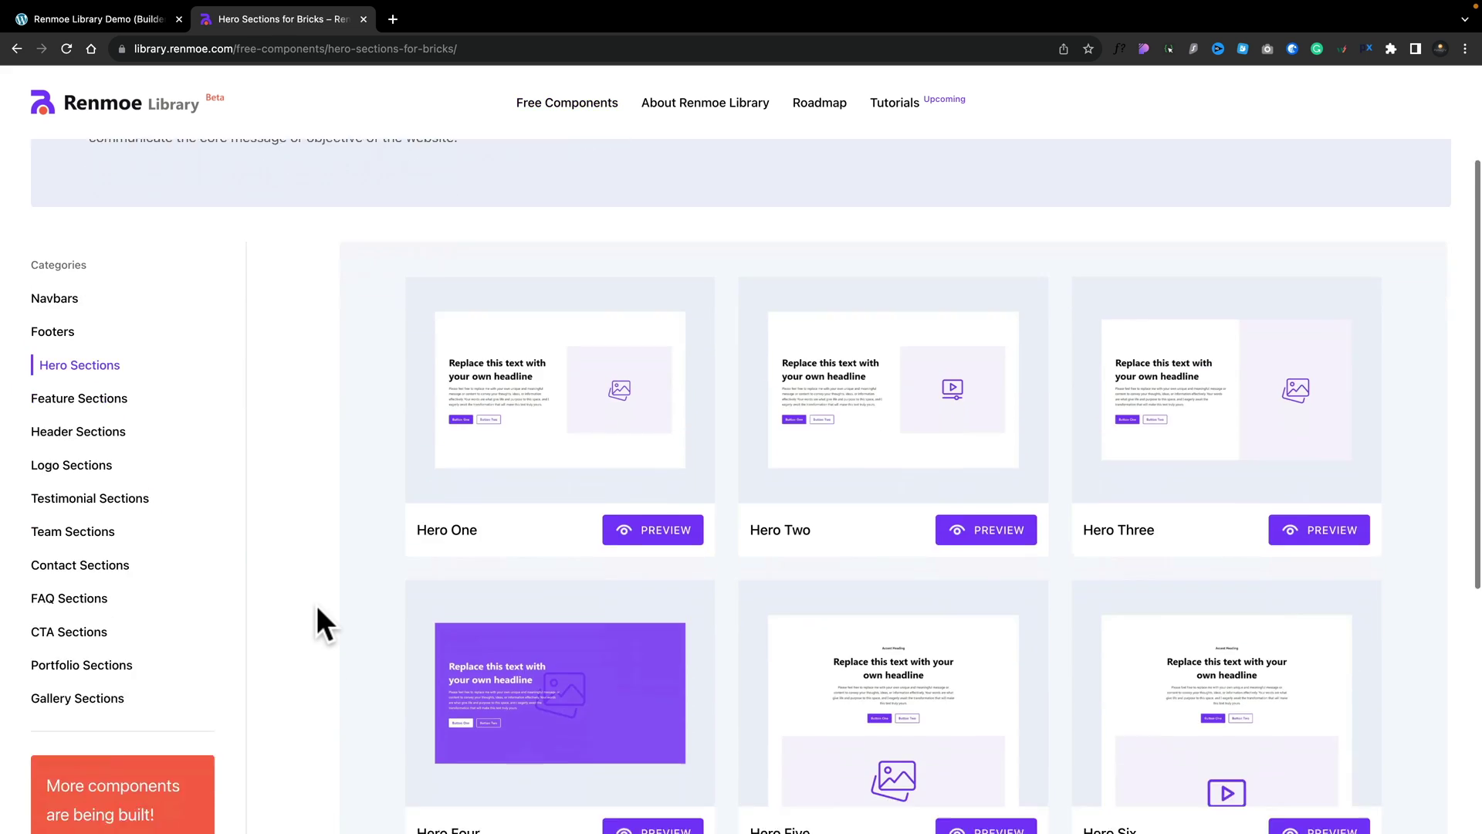
- Find Hero Eight in the Hero Sections list and open its full preview
scroll(318, 610, "down", 5)
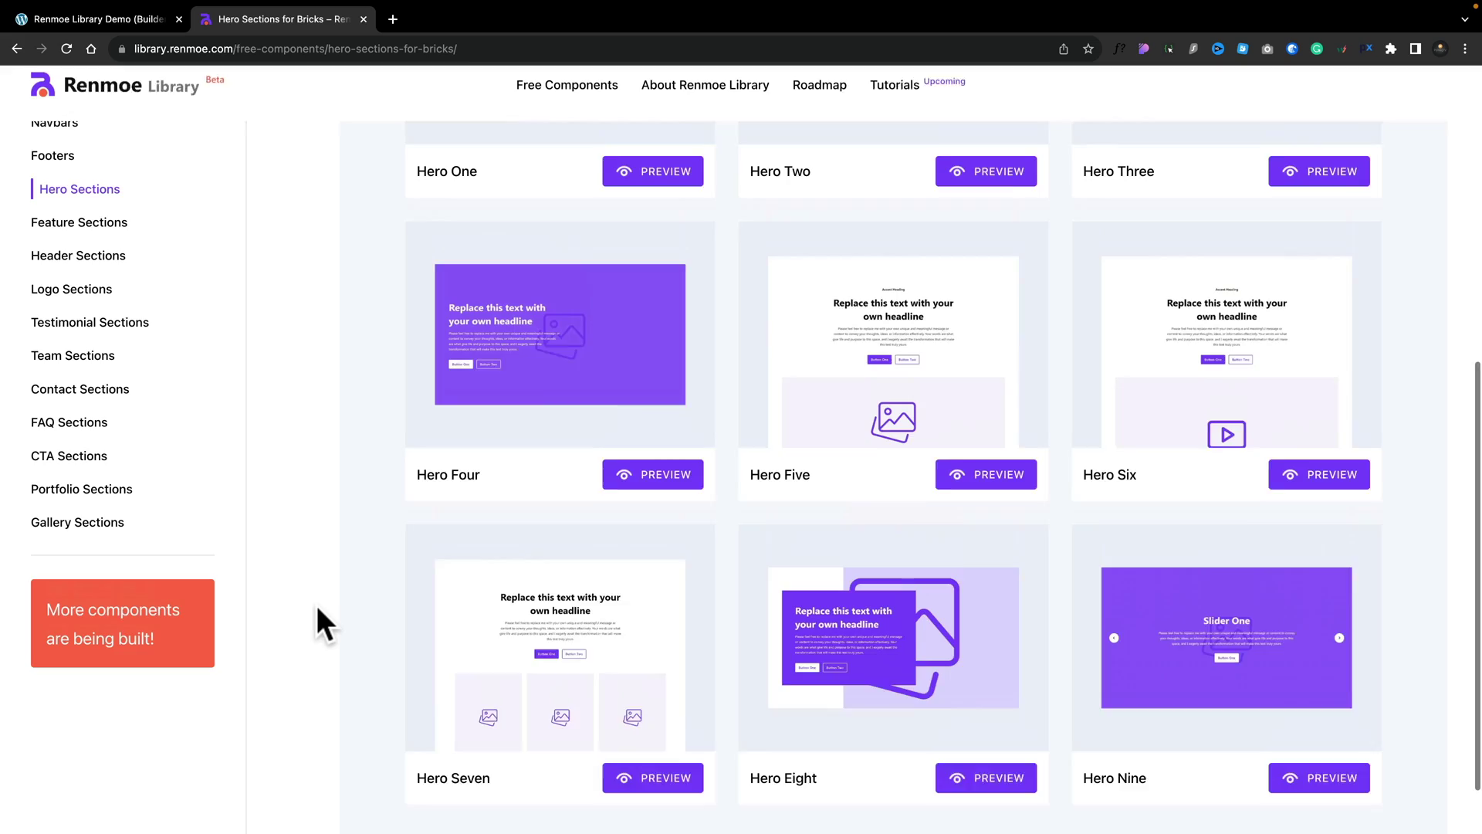
scroll(317, 606, "up", 3)
scroll(317, 605, "up", 2)
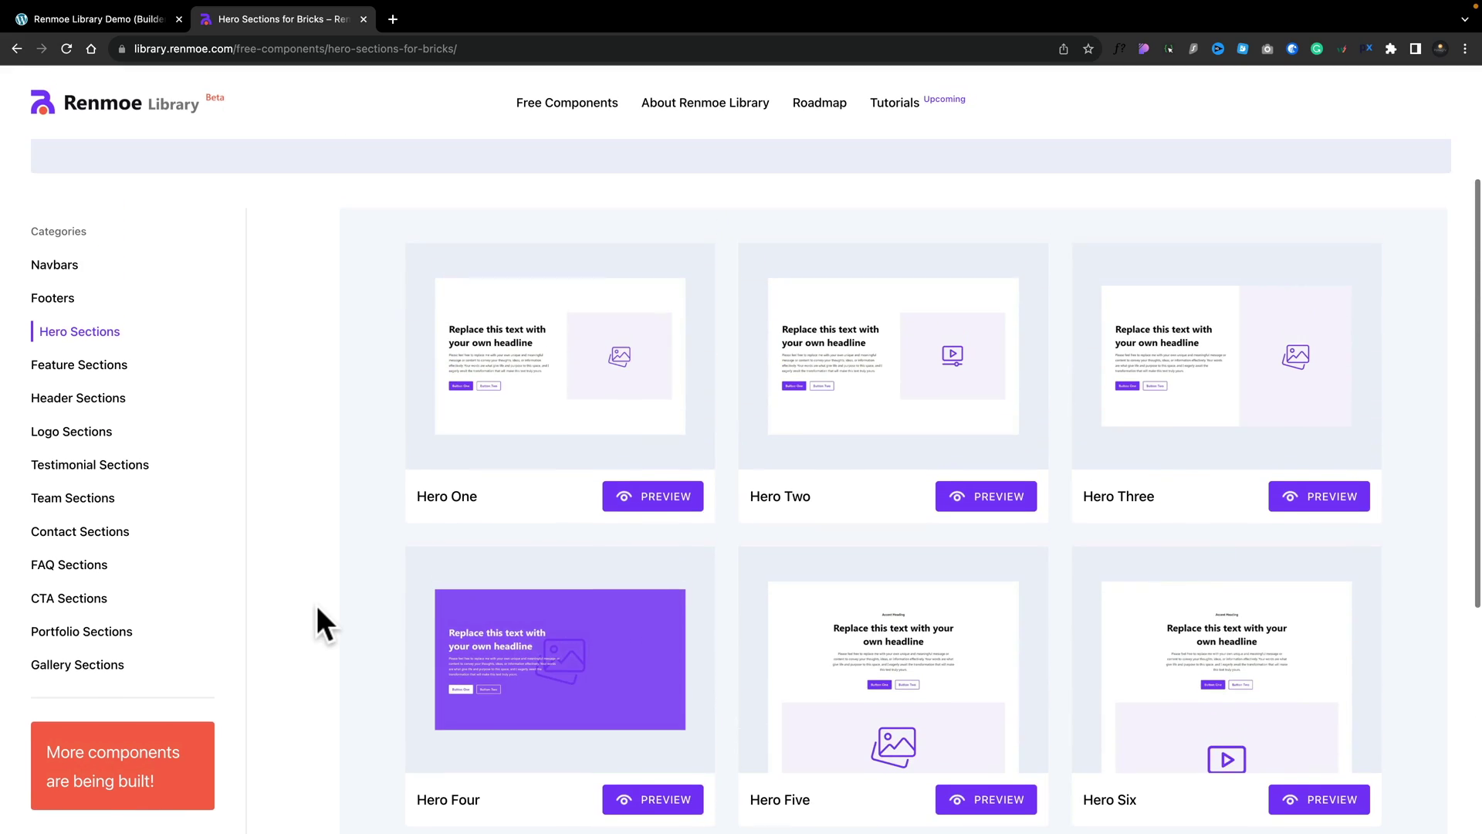
scroll(317, 609, "down", 5)
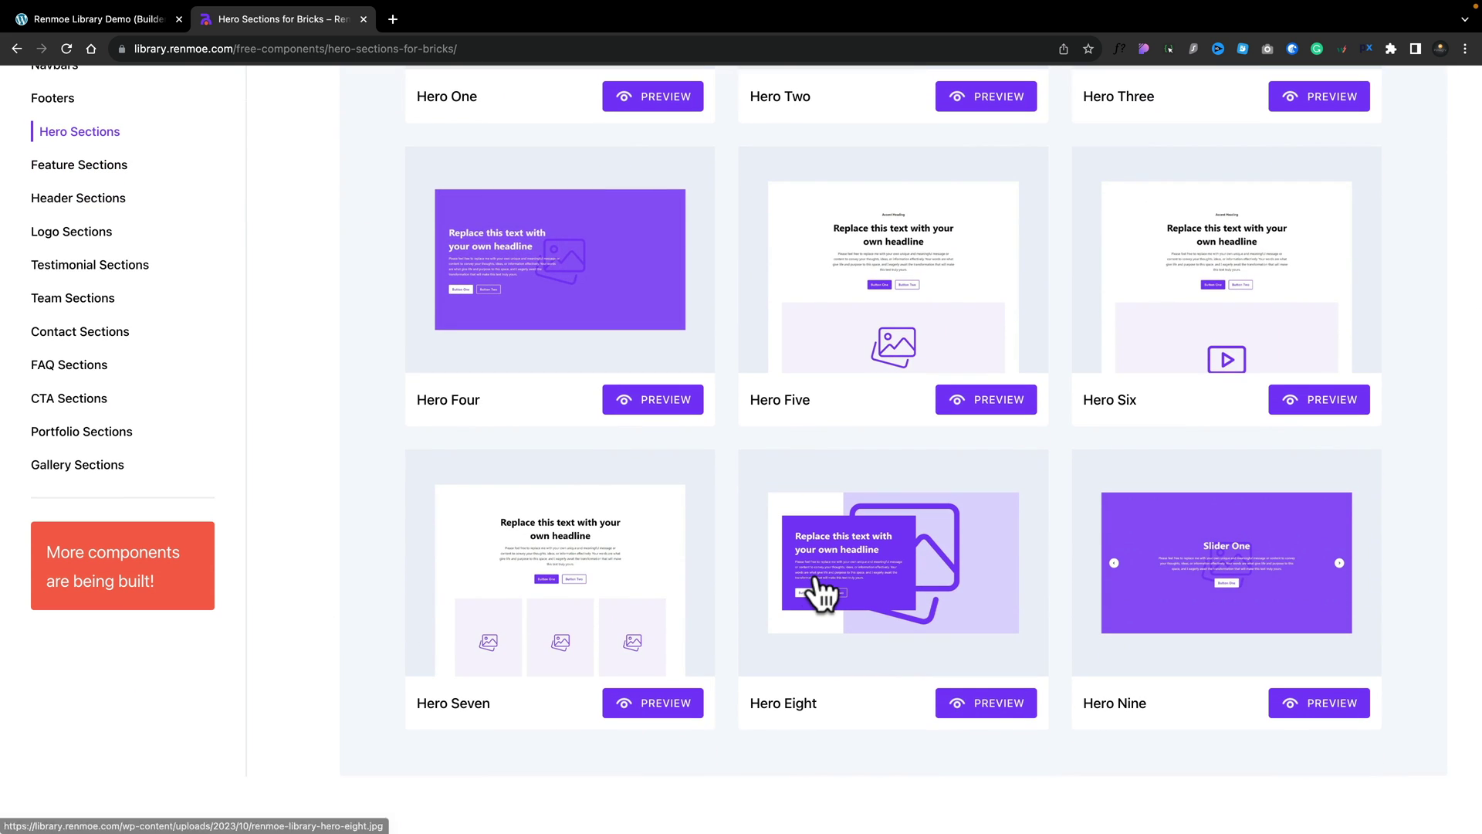
left_click(985, 704)
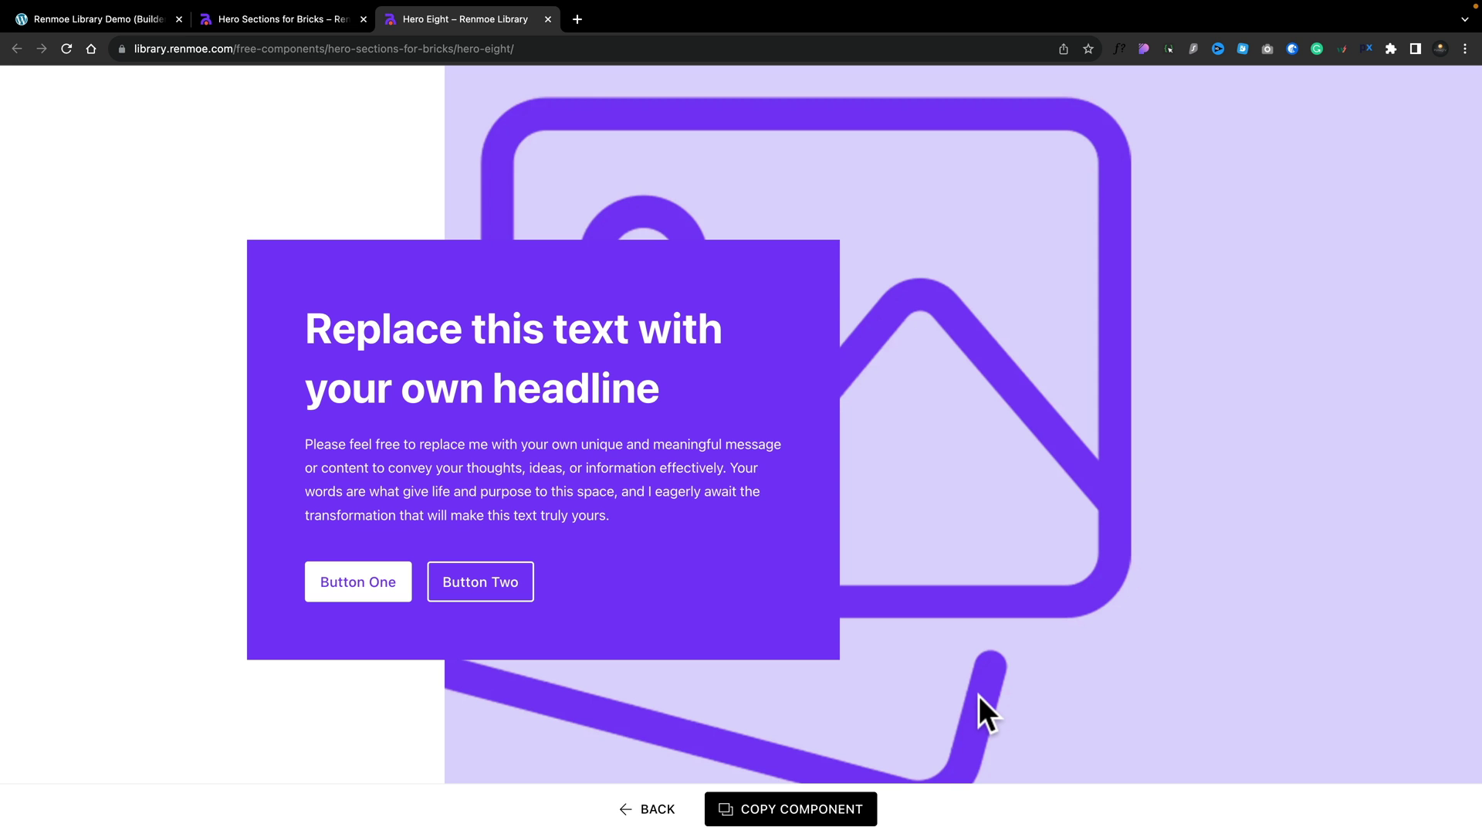
- Copy the Hero Eight component and return to the Bricks editor tab
left_click(782, 813)
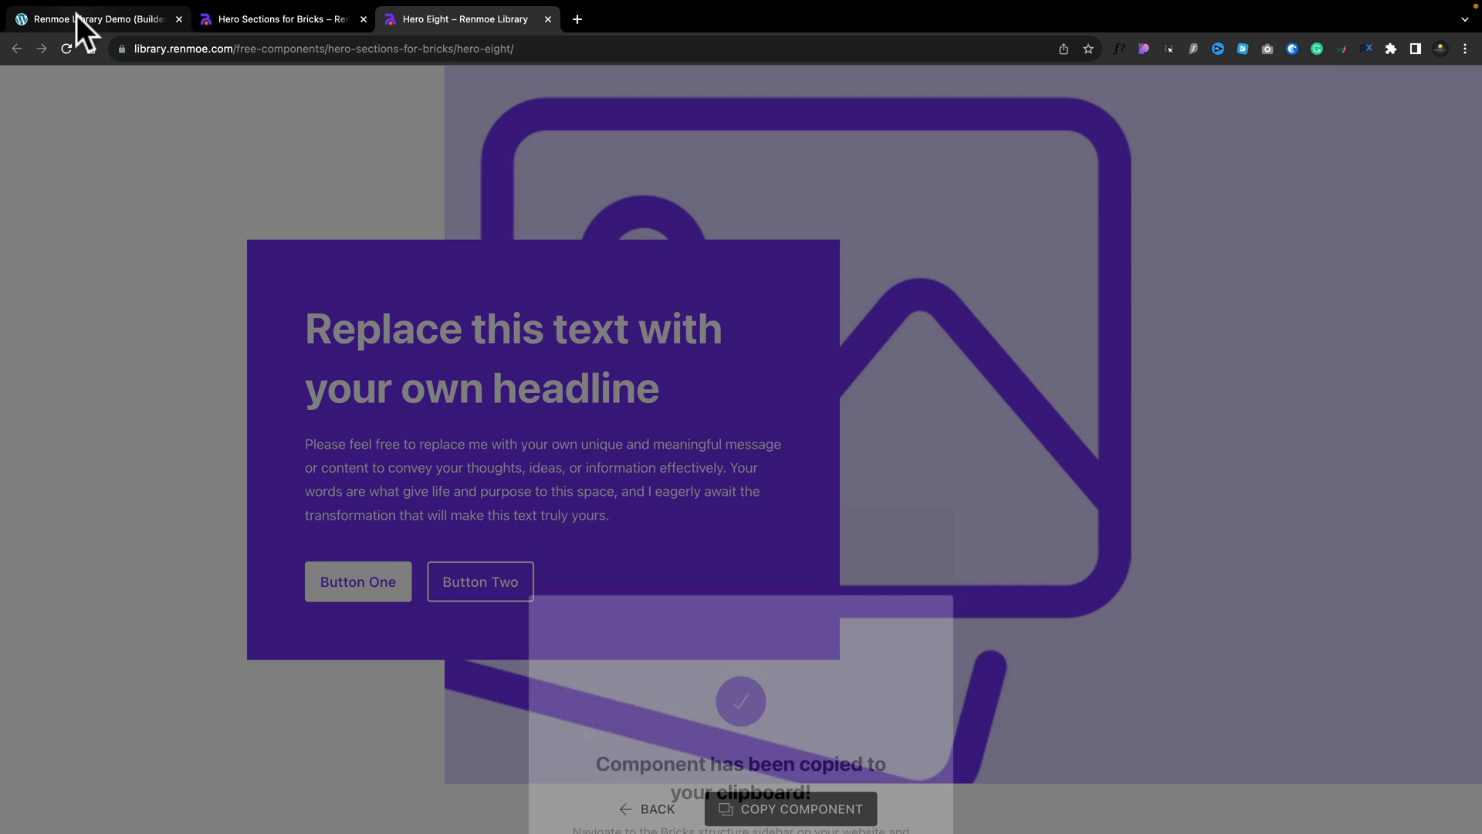
left_click(76, 15)
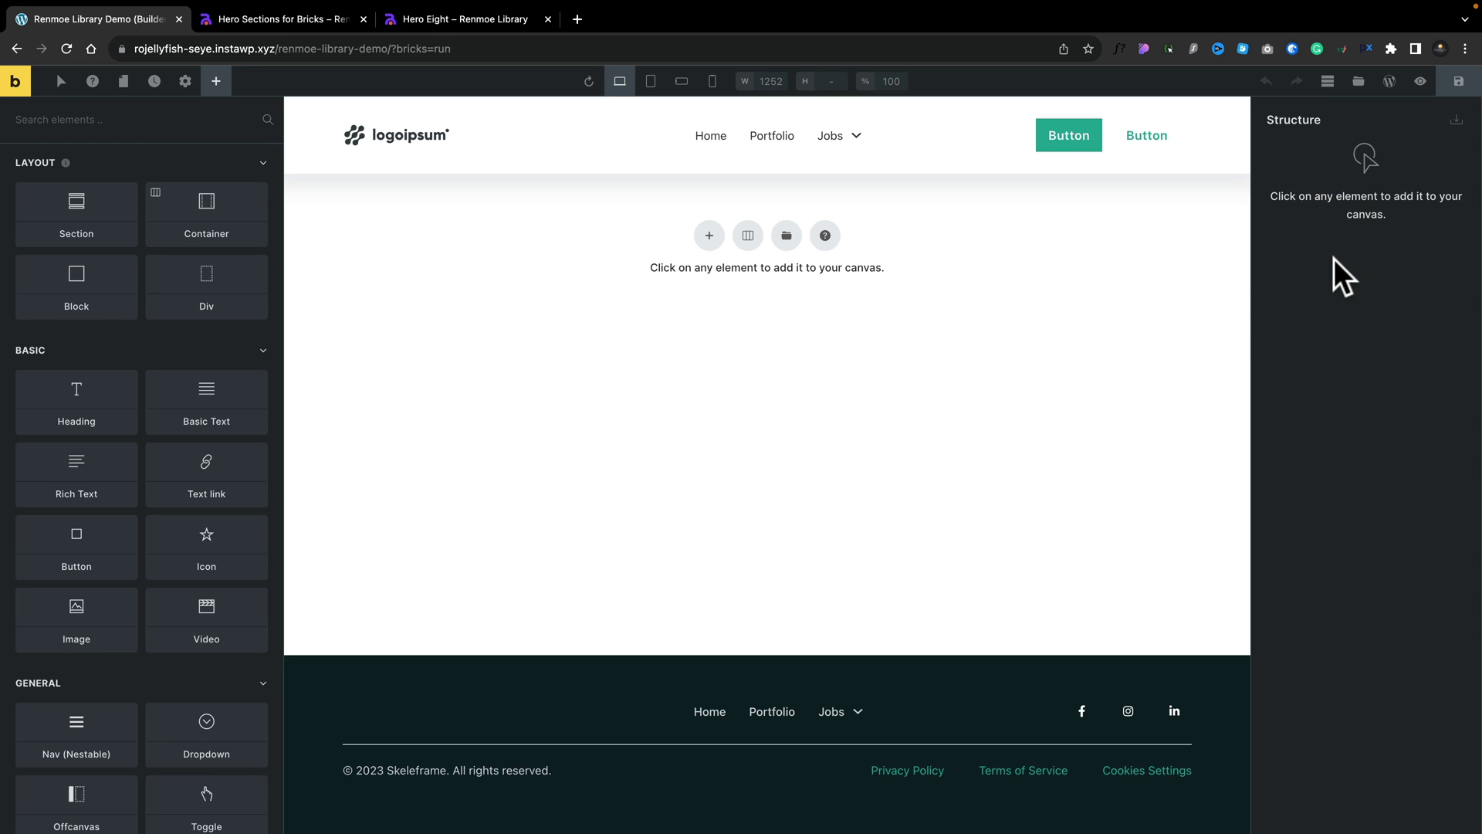
- Paste the Hero Eight section into the empty Bricks canvas and select it
key("ctrl+v")
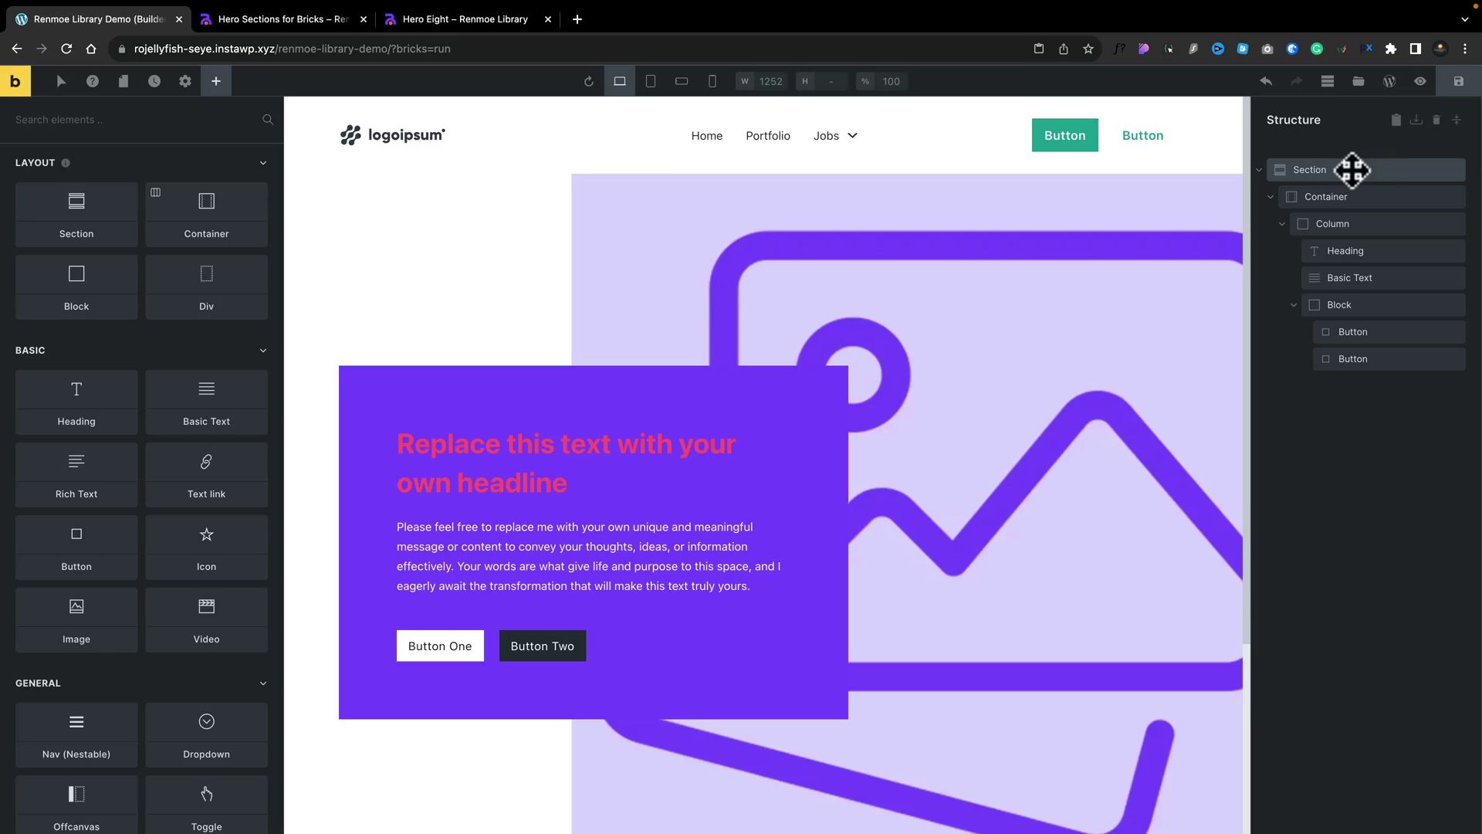
left_click(1352, 170)
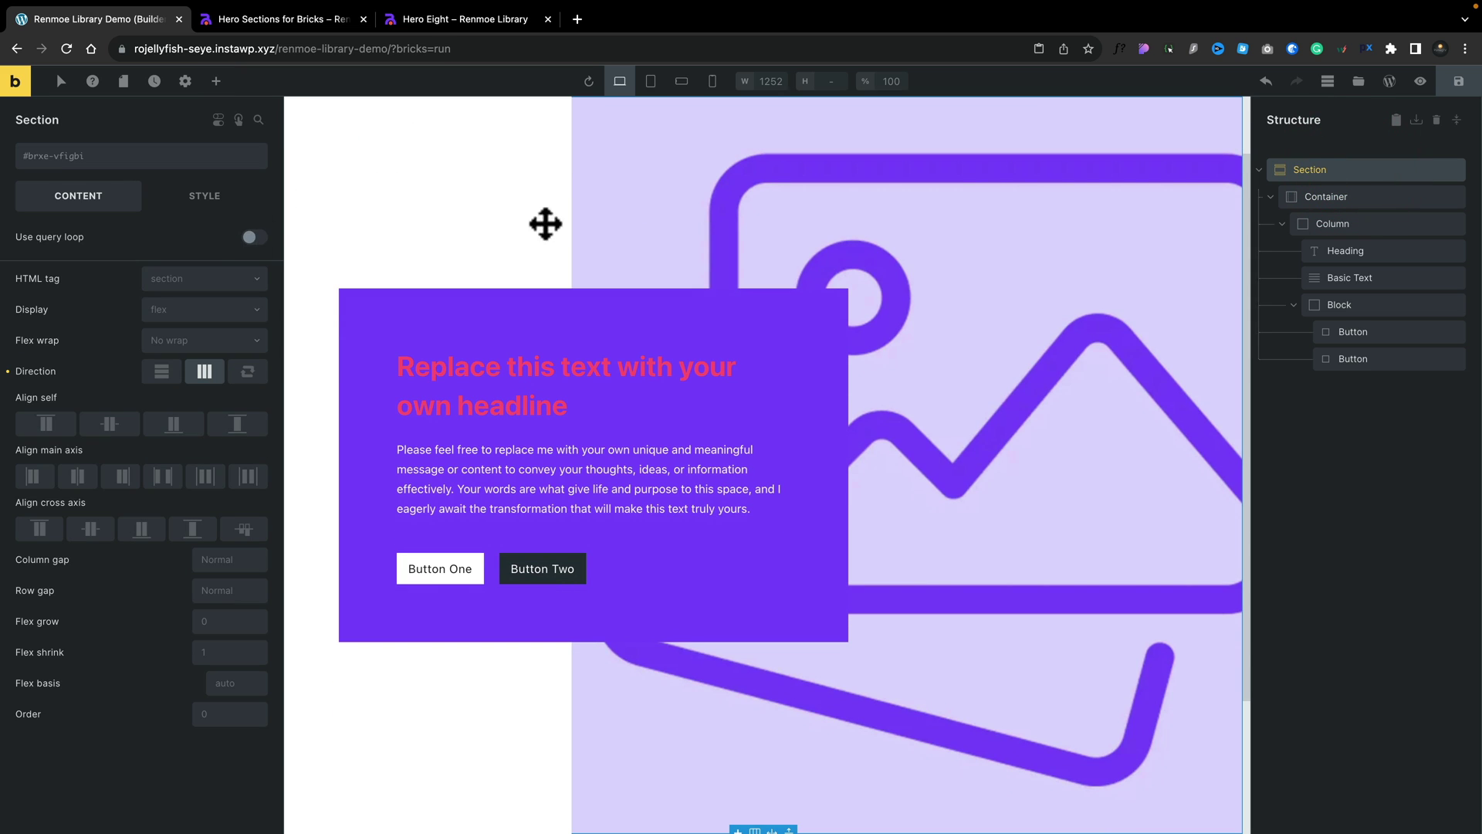
- Replace the section's placeholder background with the Media Library photo of a woman at a laptop
left_click(189, 199)
left_click(92, 322)
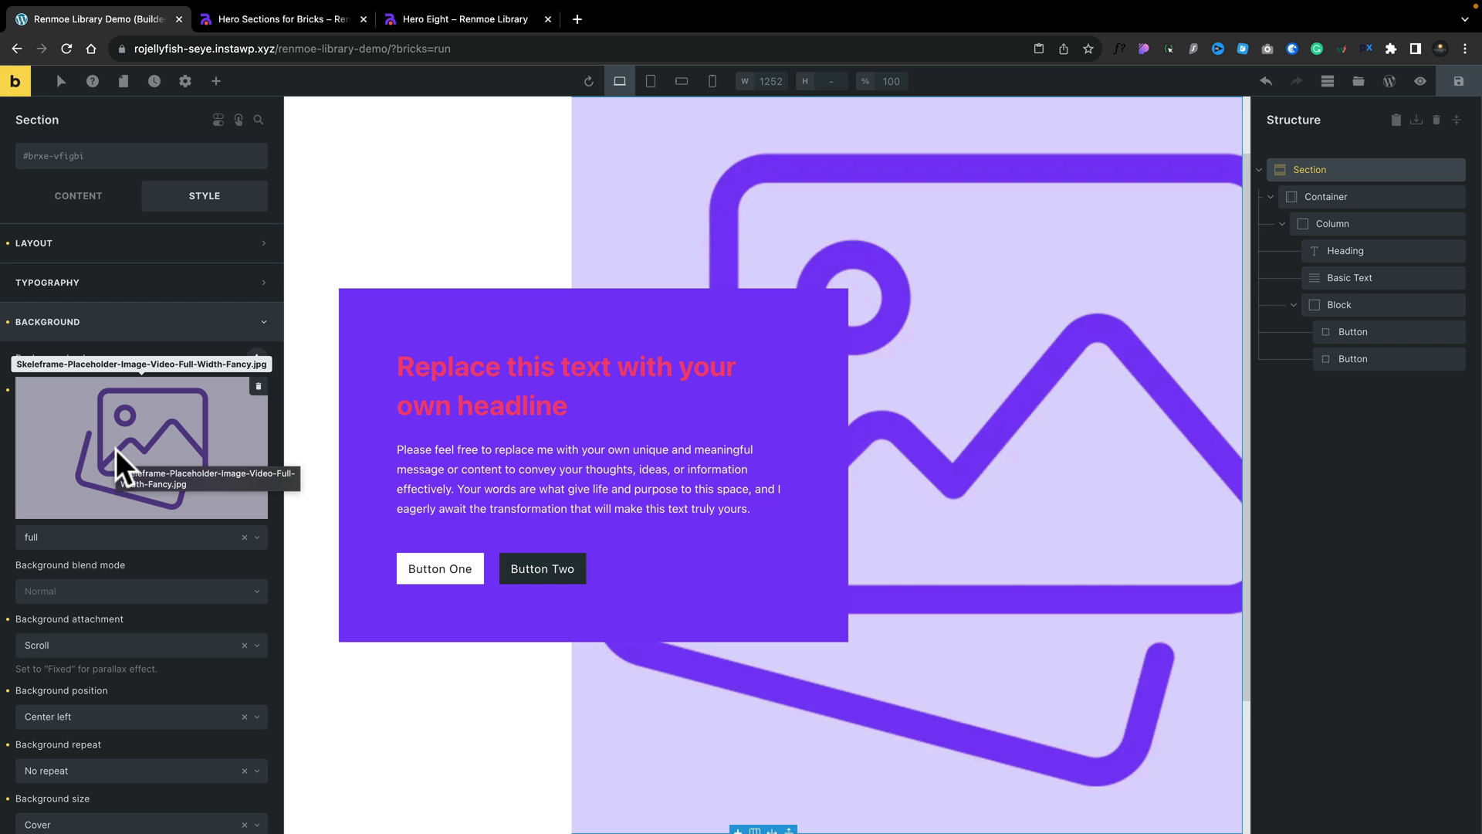
left_click(149, 453)
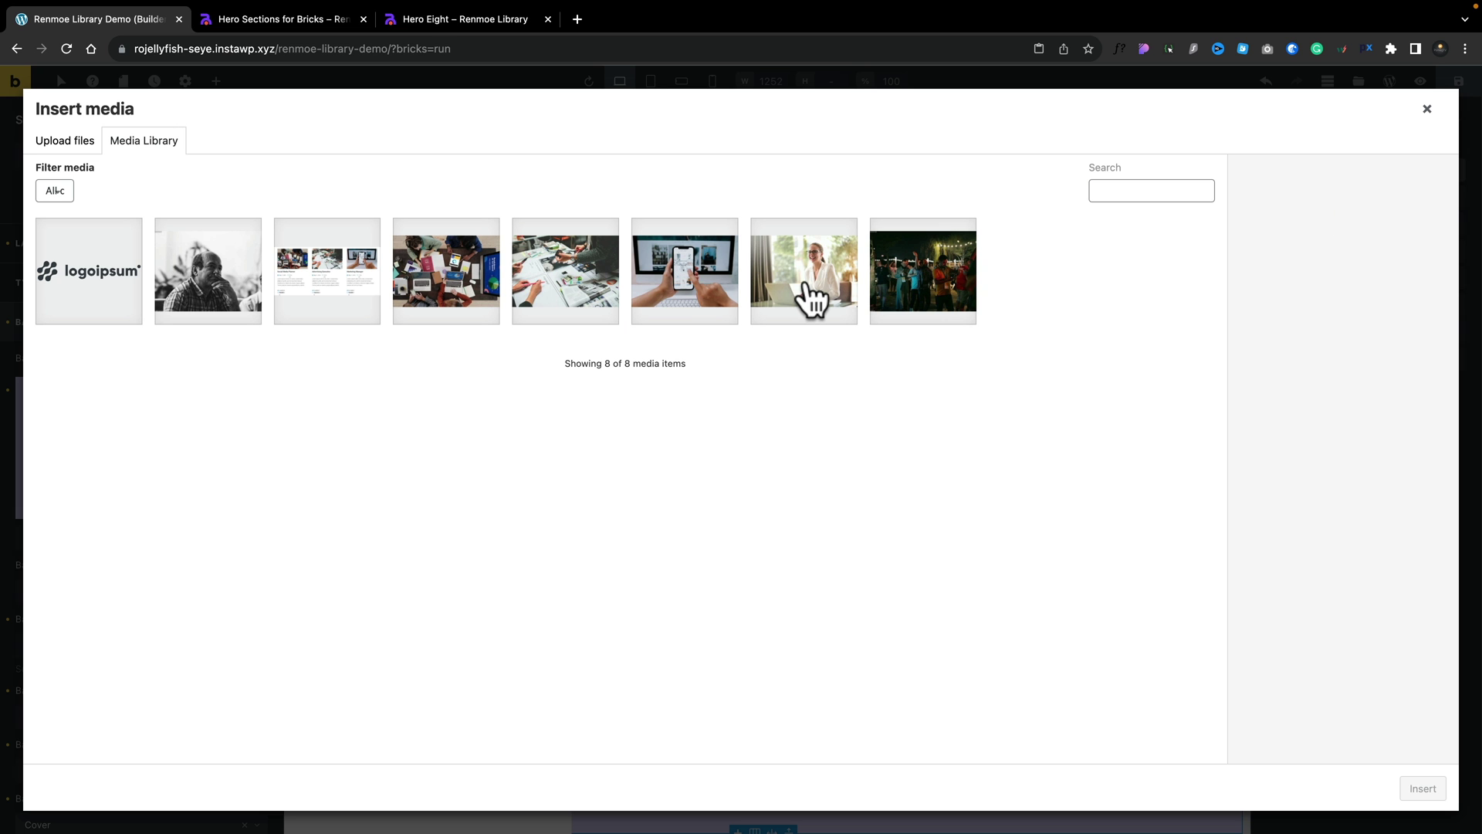
left_click(807, 287)
left_click(1423, 789)
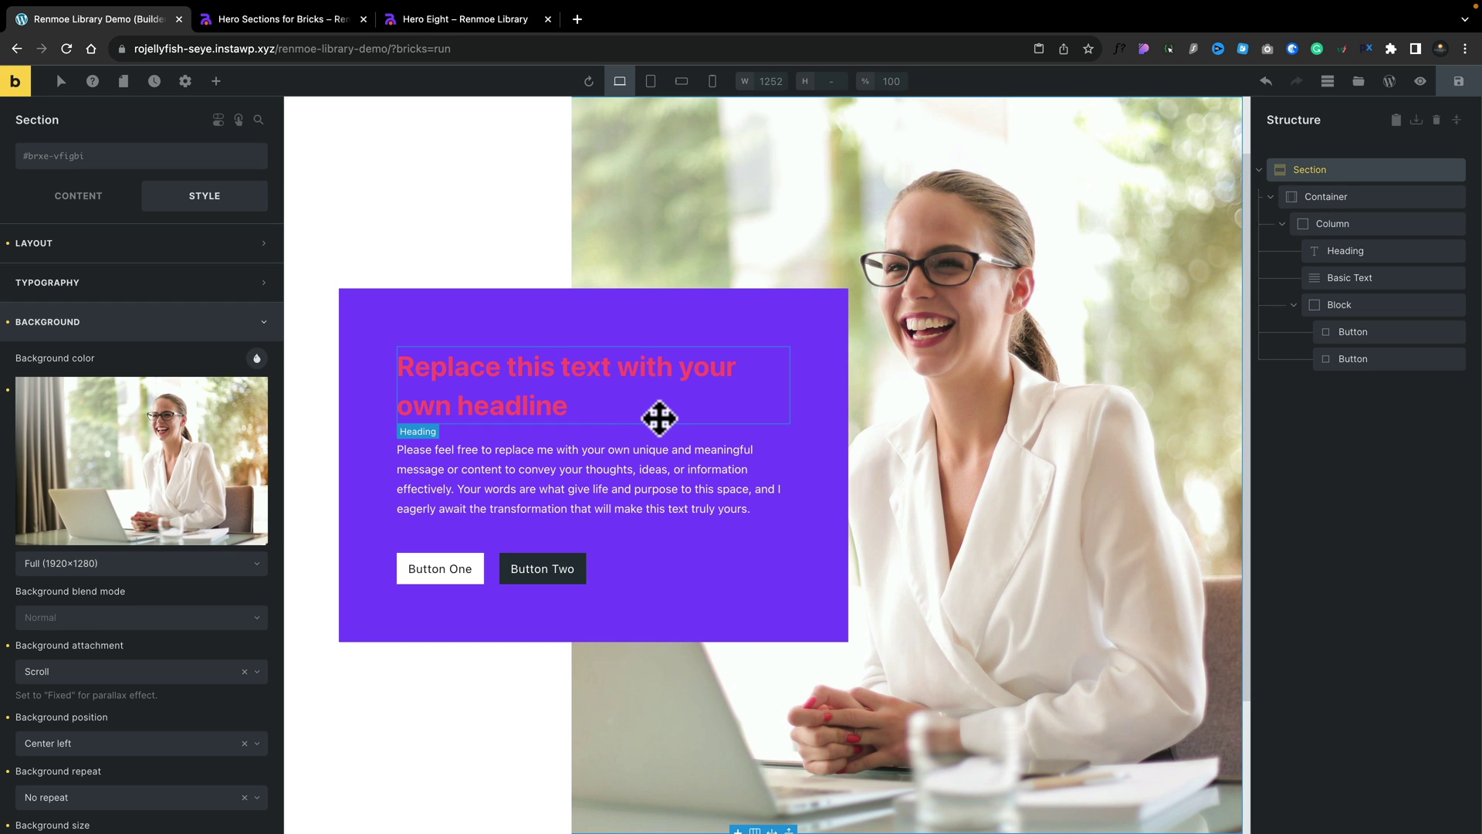
left_click(546, 327)
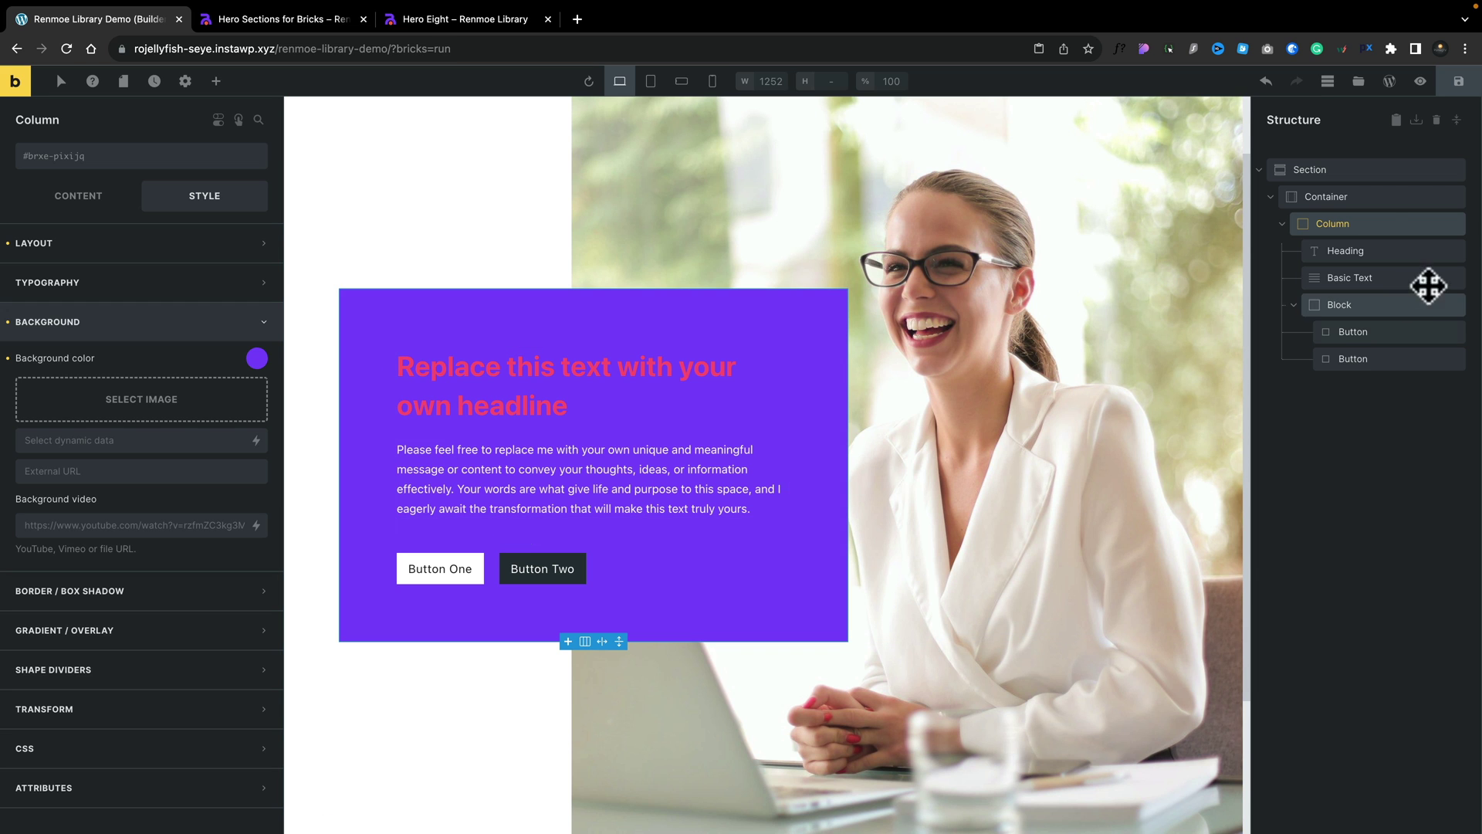
- Change the hero content column's background from purple to white (#ffffff)
left_click(1373, 223)
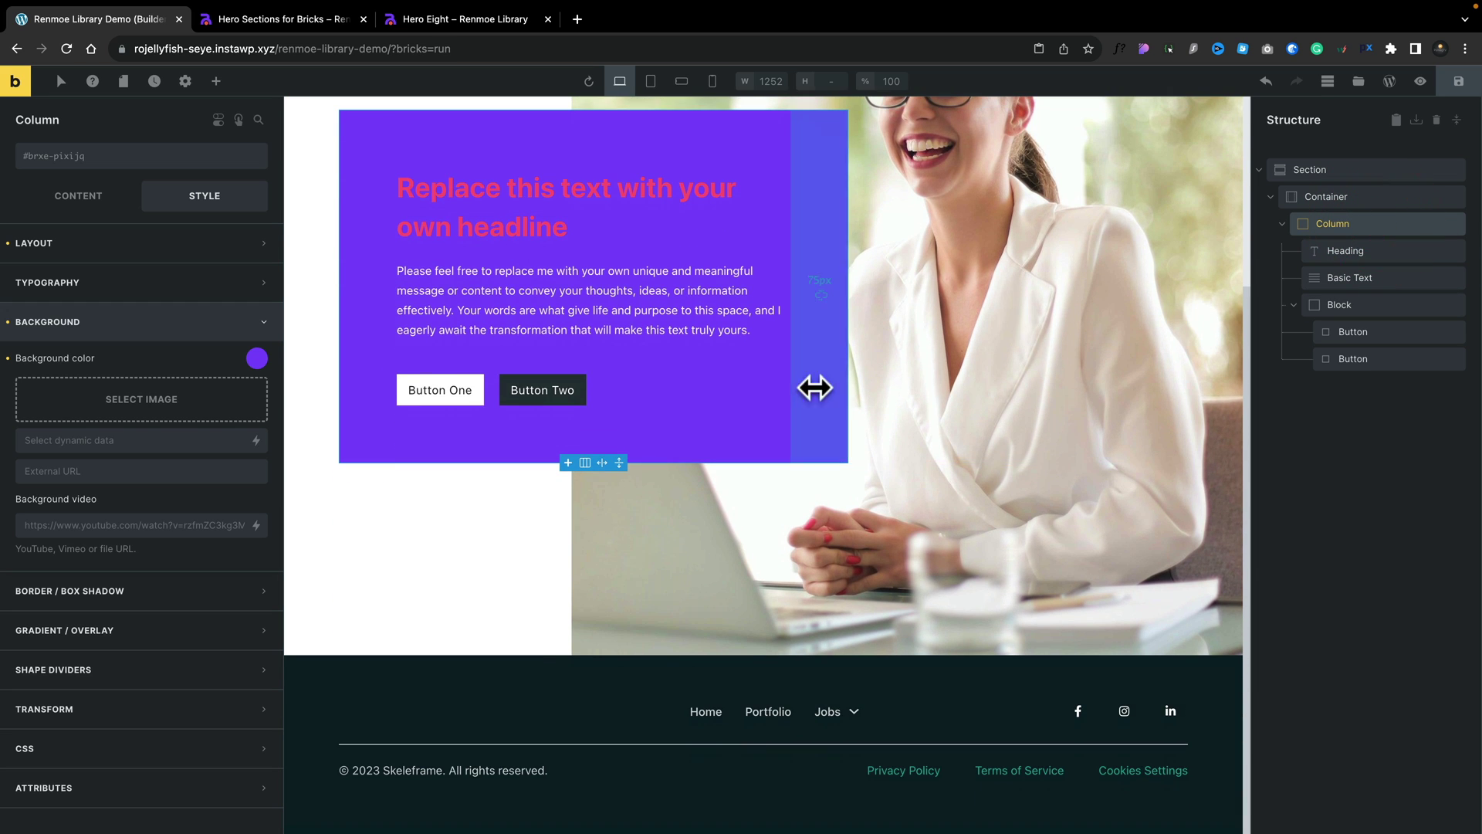
left_click(256, 358)
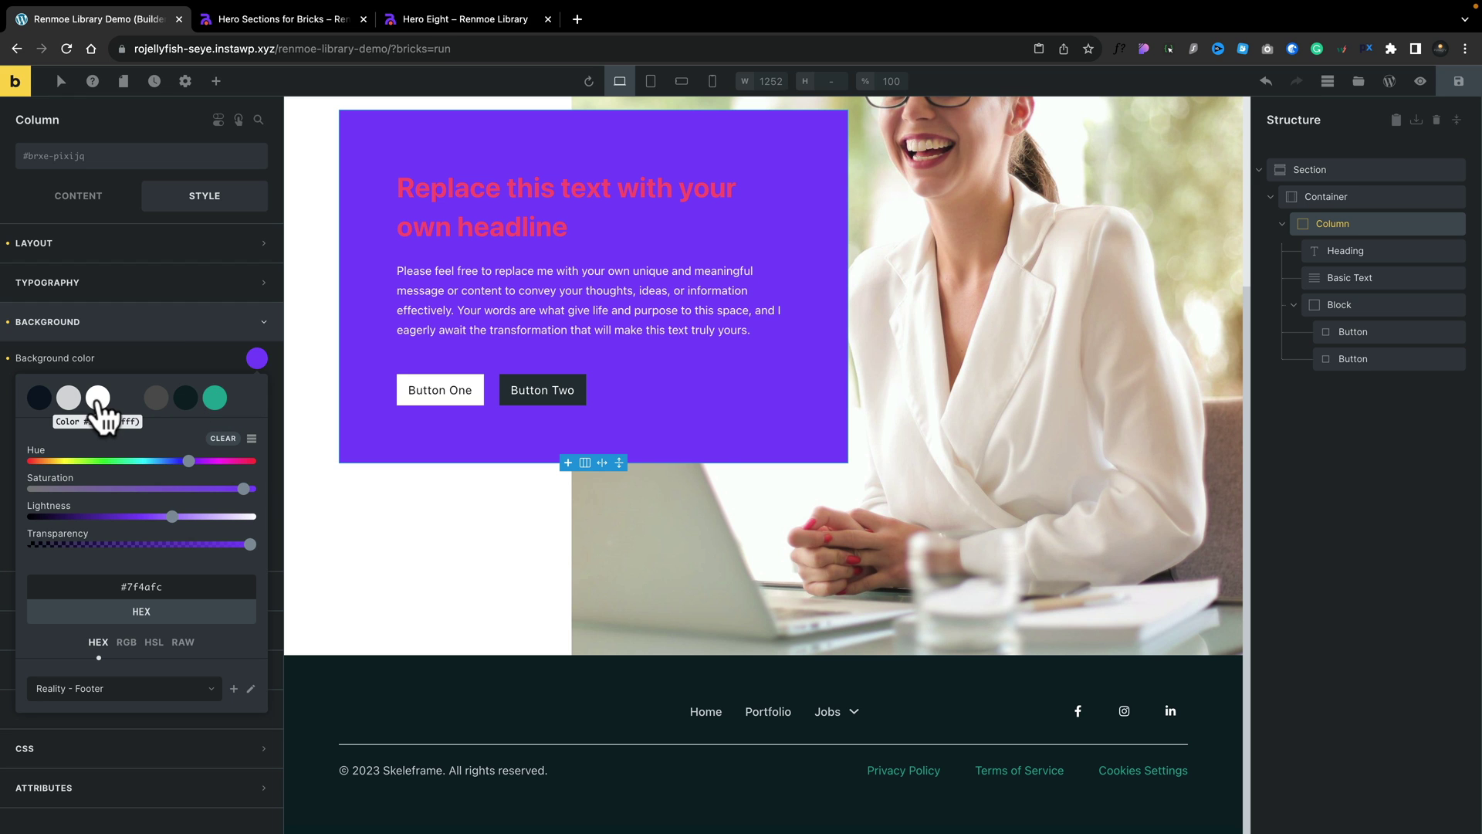
left_click(98, 398)
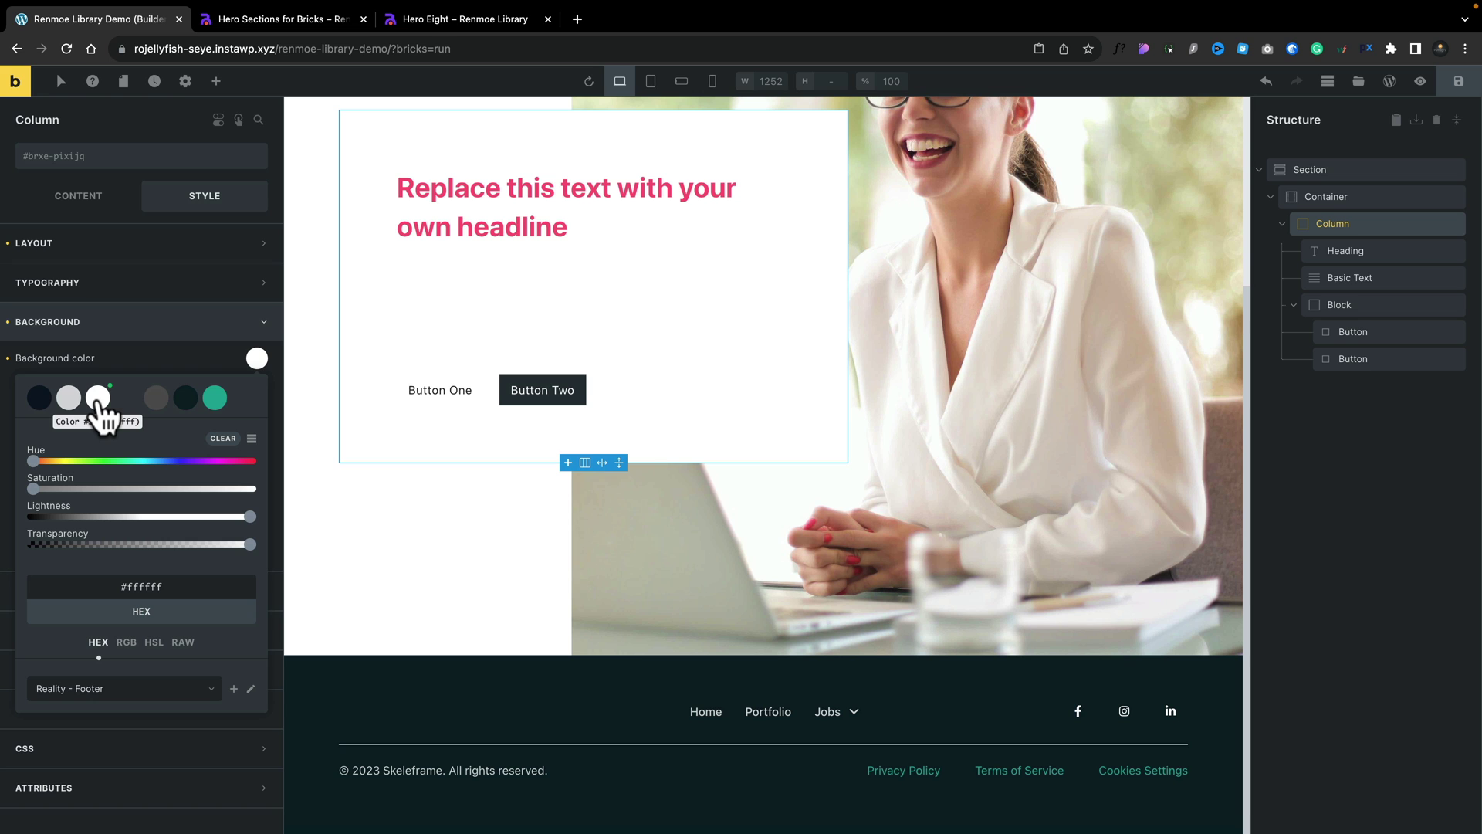
left_click(496, 197)
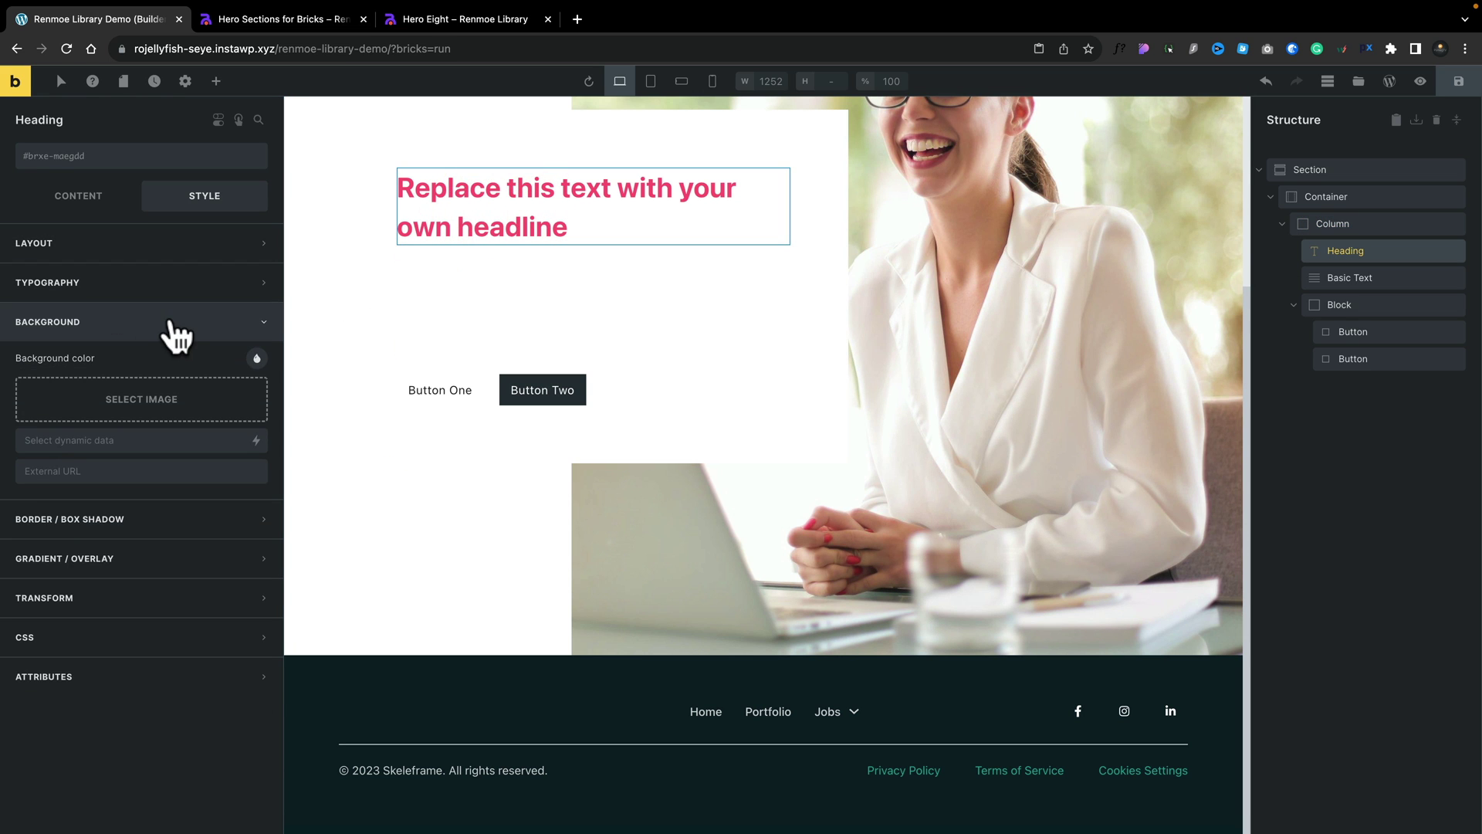
- Set the hero headline's text colour to teal (#1da69a)
left_click(1317, 253)
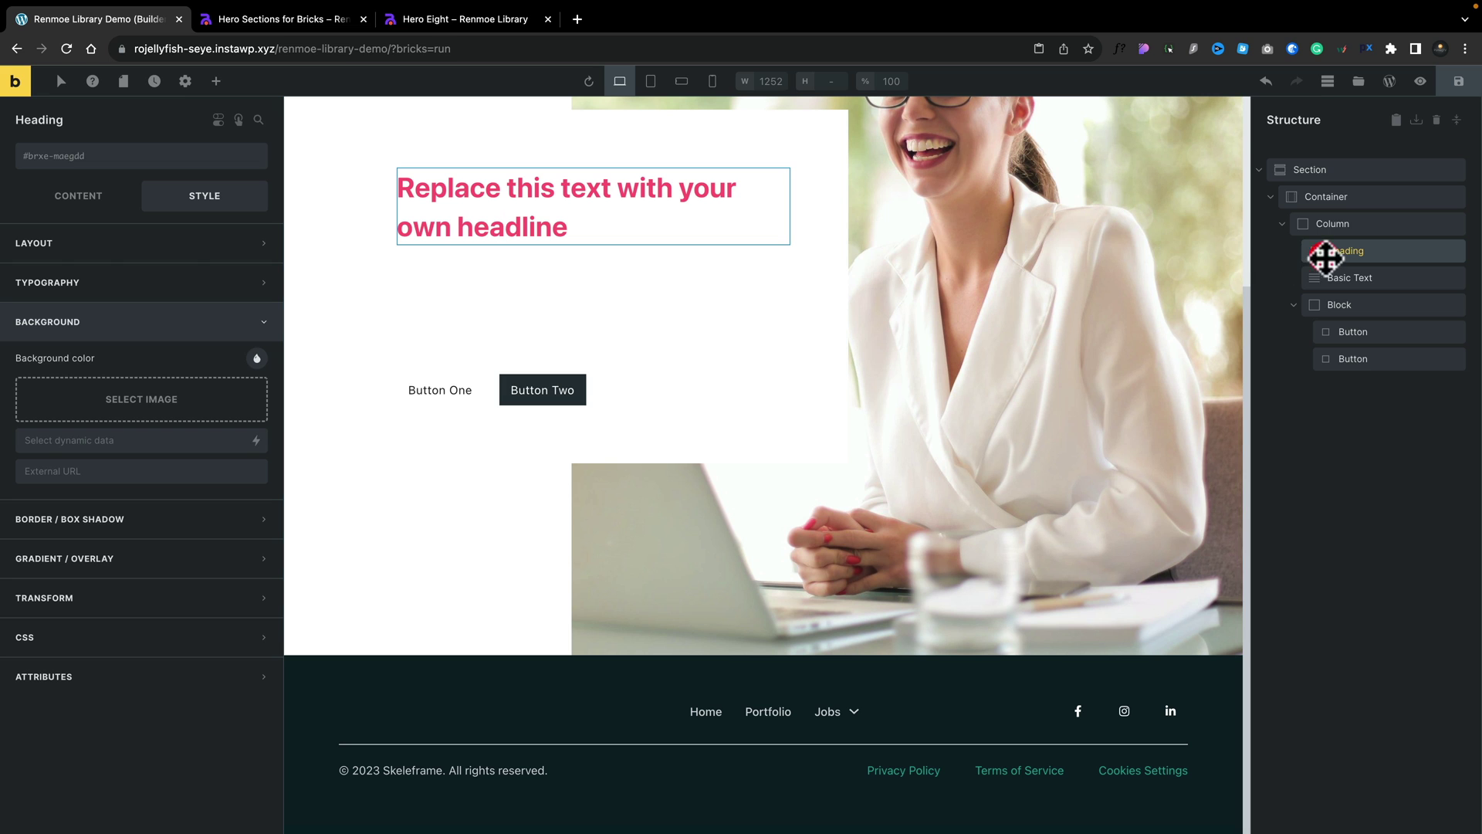
left_click(74, 279)
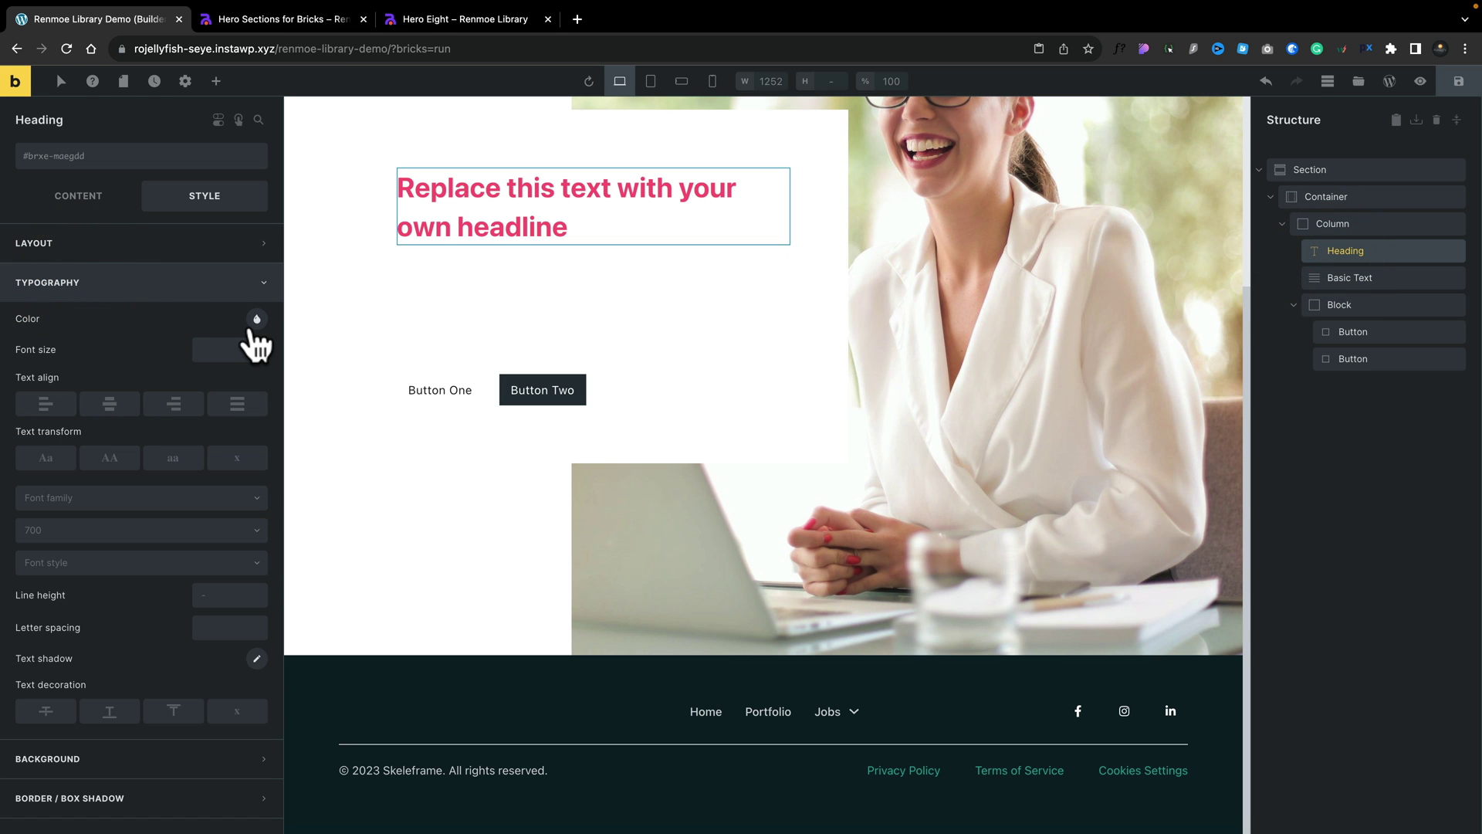
left_click(256, 320)
left_click(214, 359)
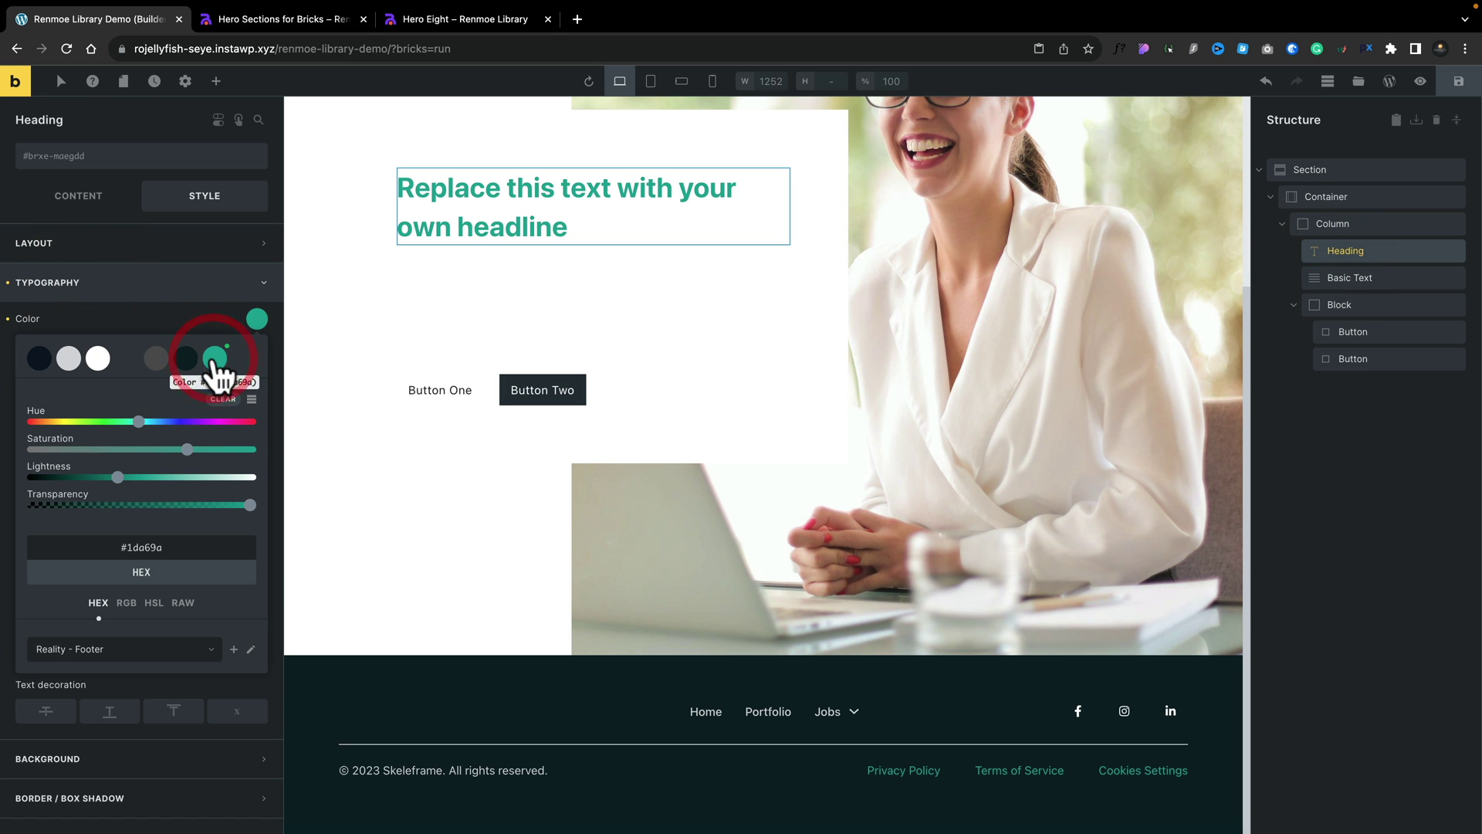
left_click(189, 318)
- Make the paragraph under the headline dark so it reads on white
left_click(486, 312)
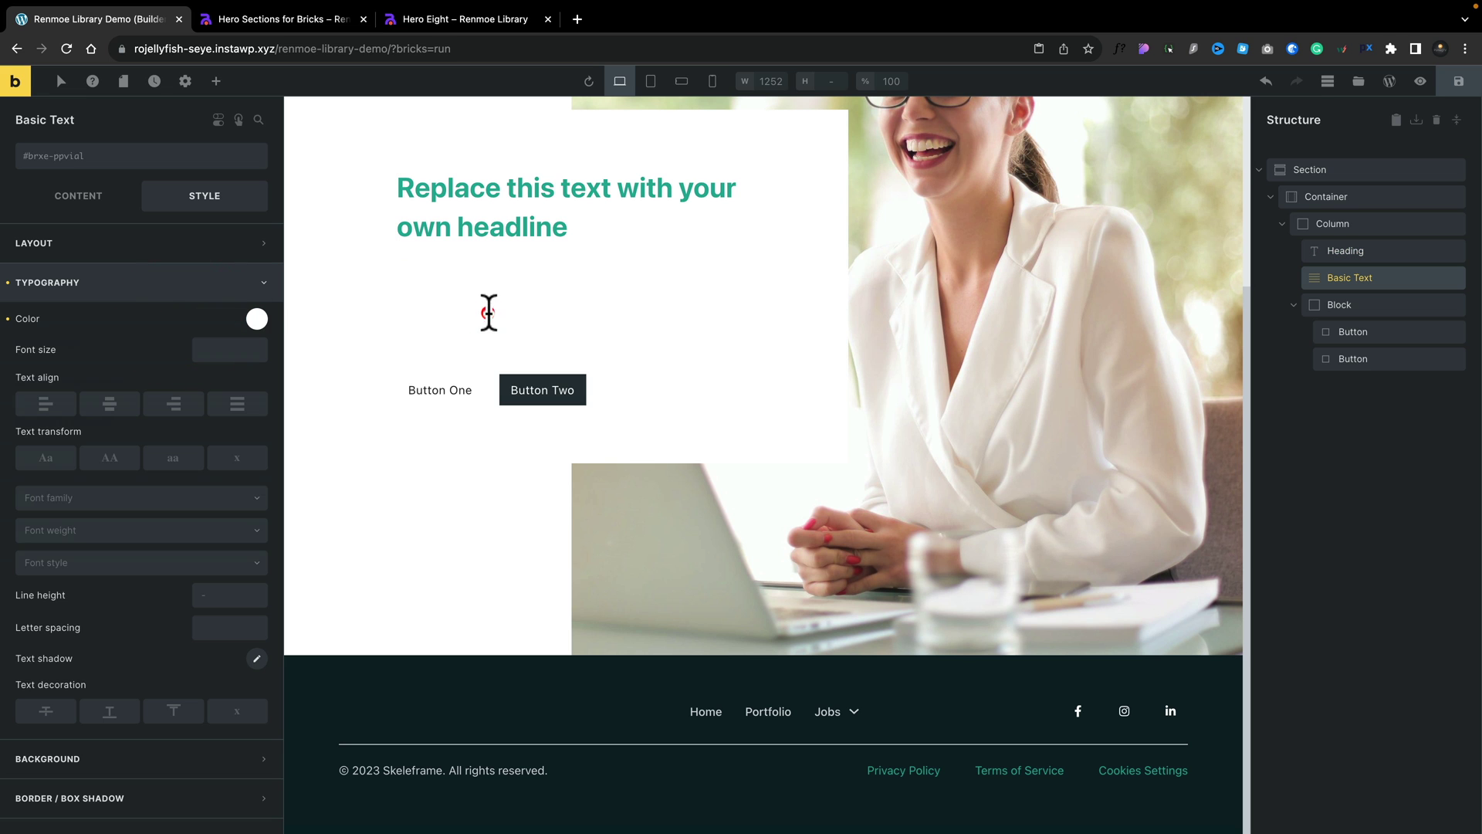
left_click(257, 318)
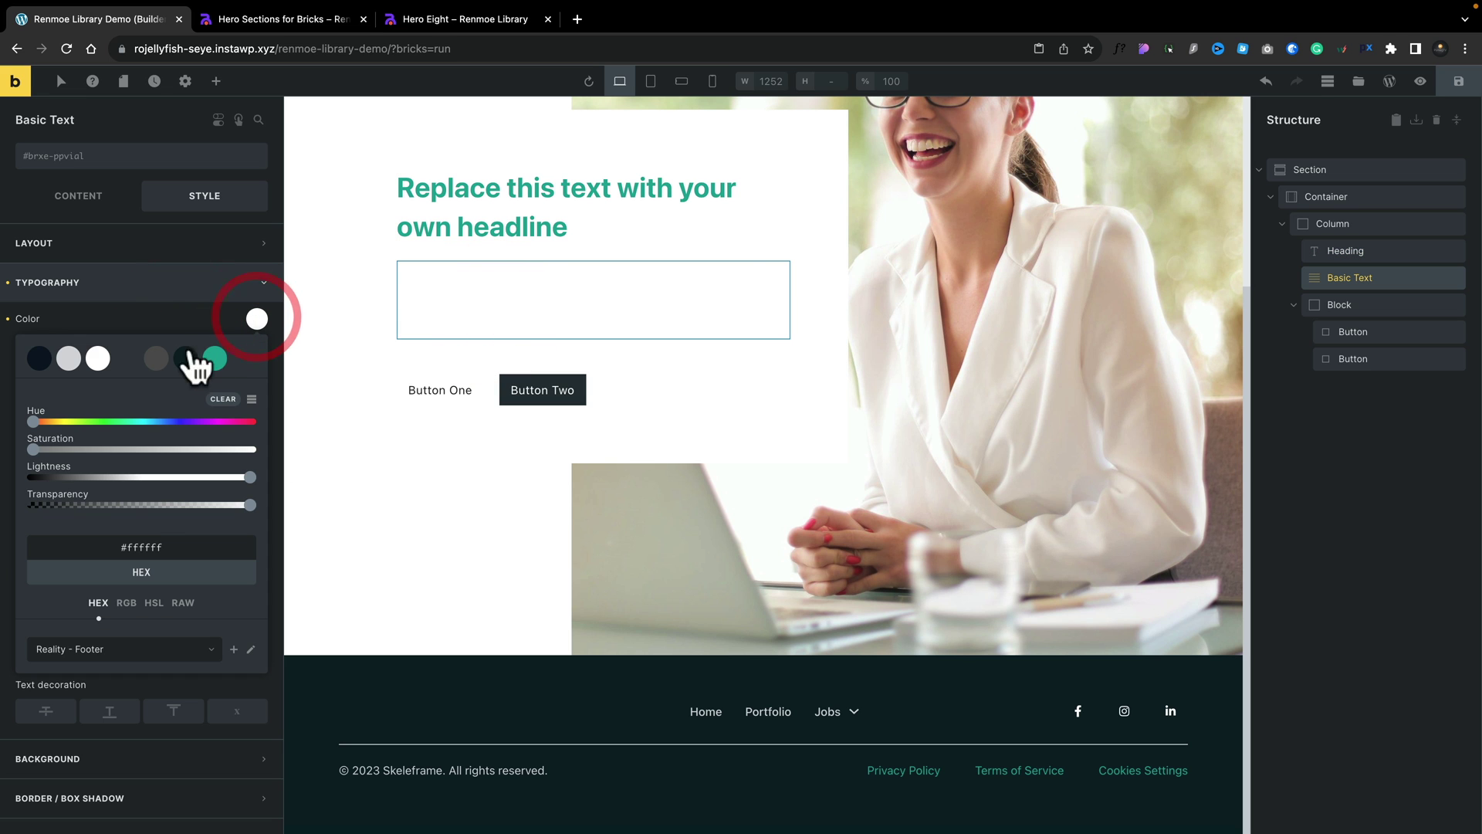
left_click(185, 359)
left_click(182, 319)
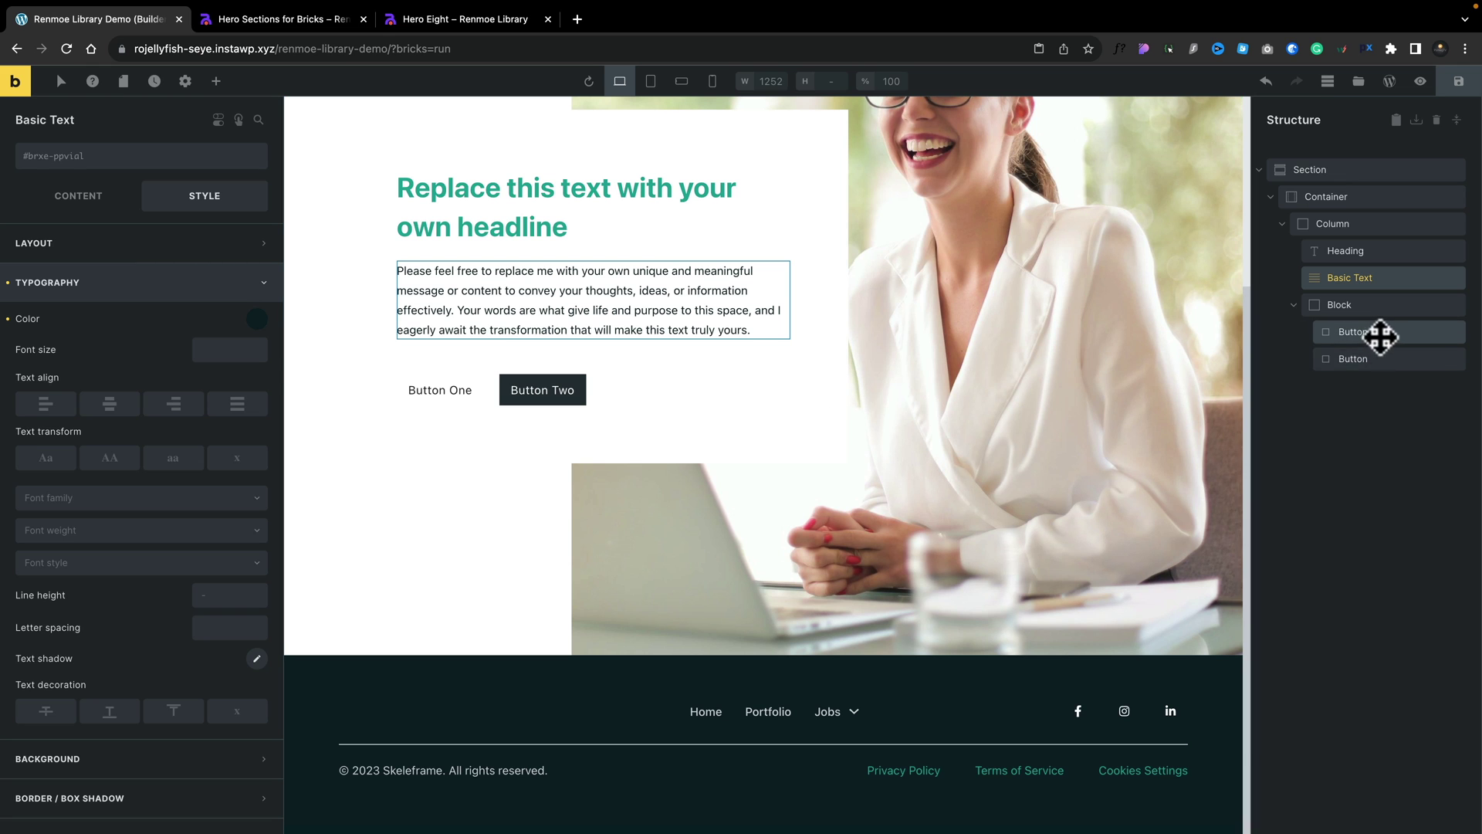
left_click(1380, 335)
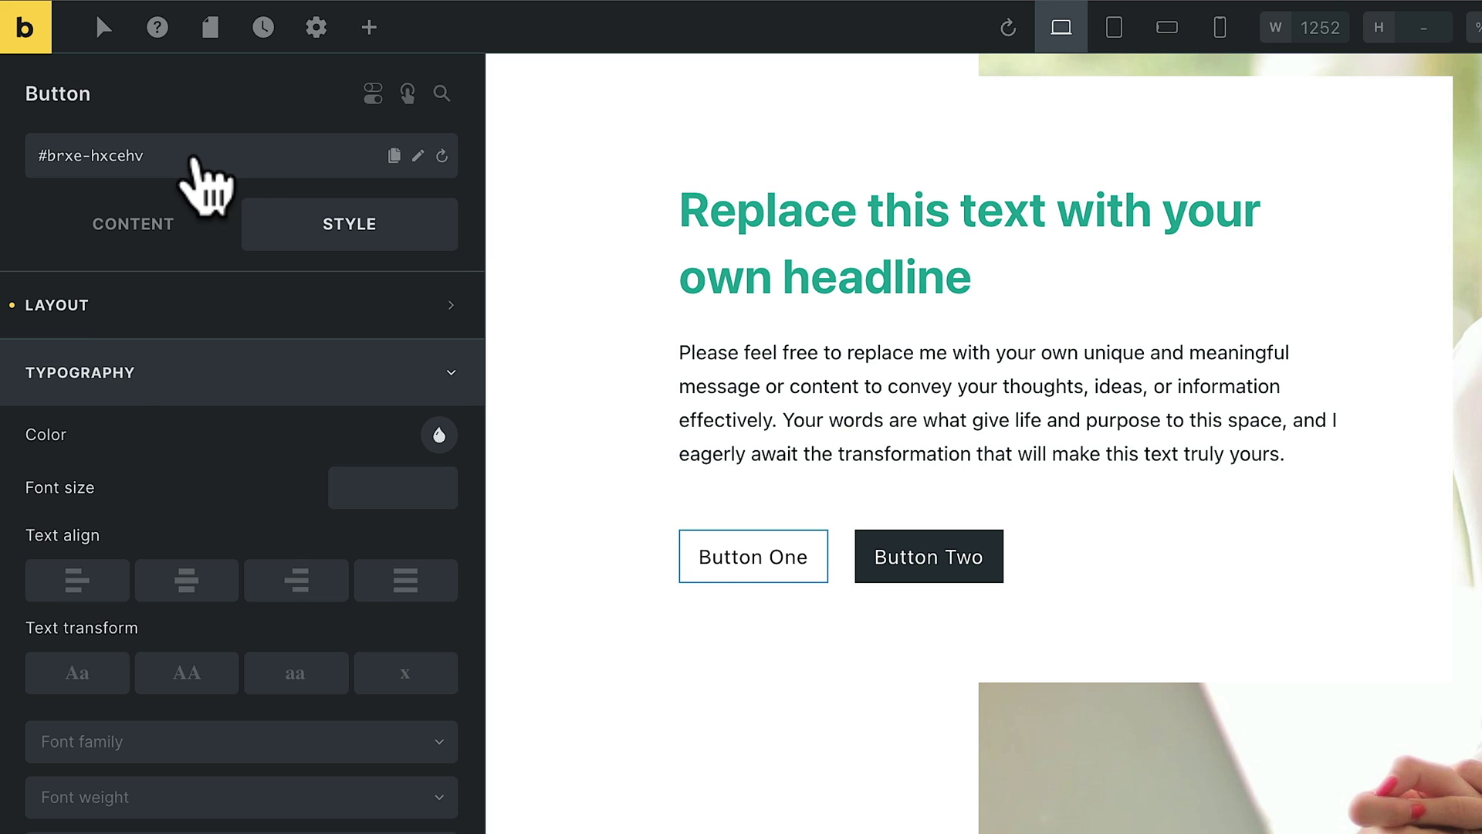
- Apply the .btn-primary class to Button One and .btn-secondary to Button Two
left_click(196, 158)
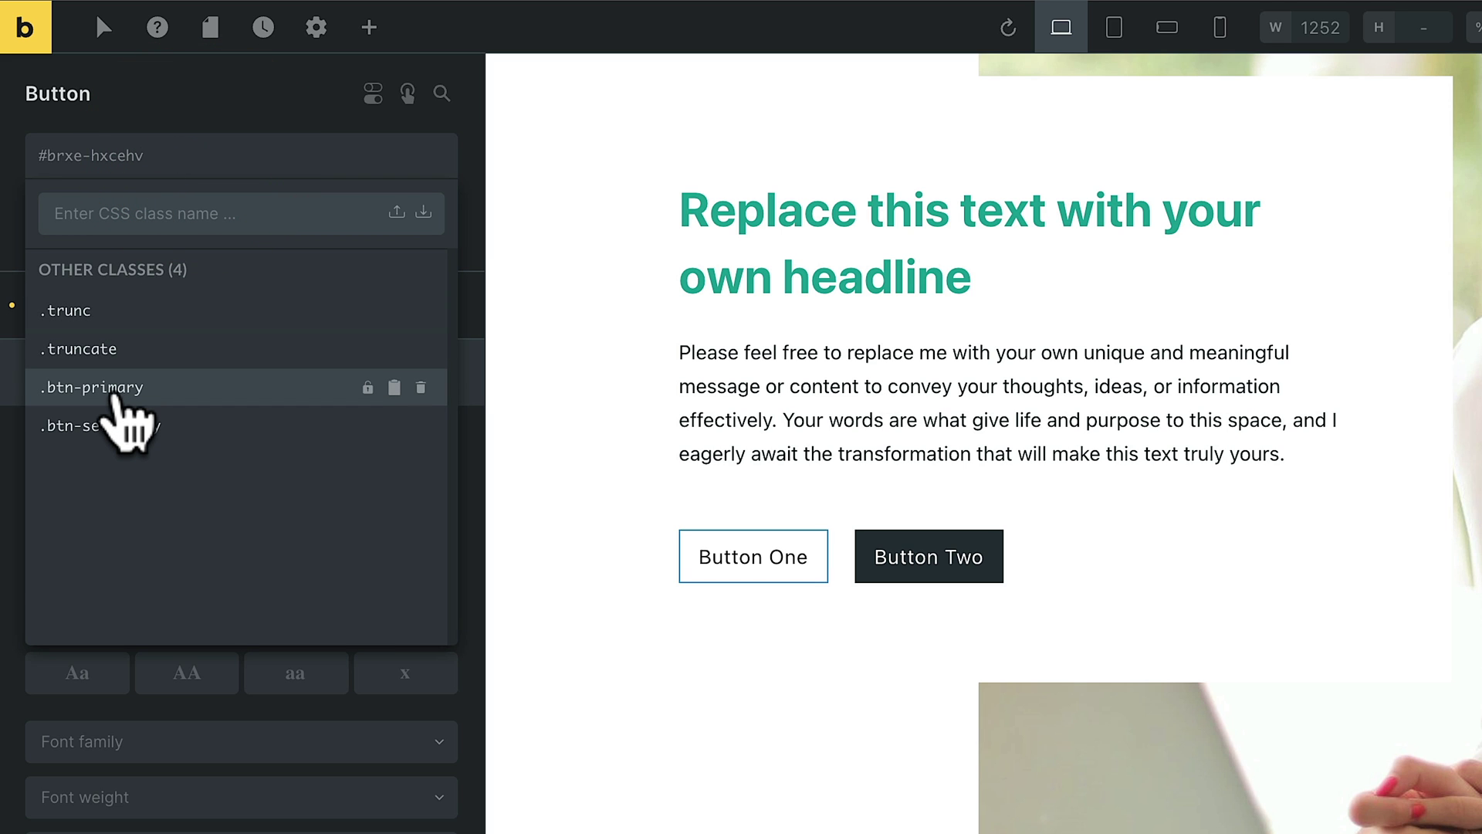
left_click(116, 388)
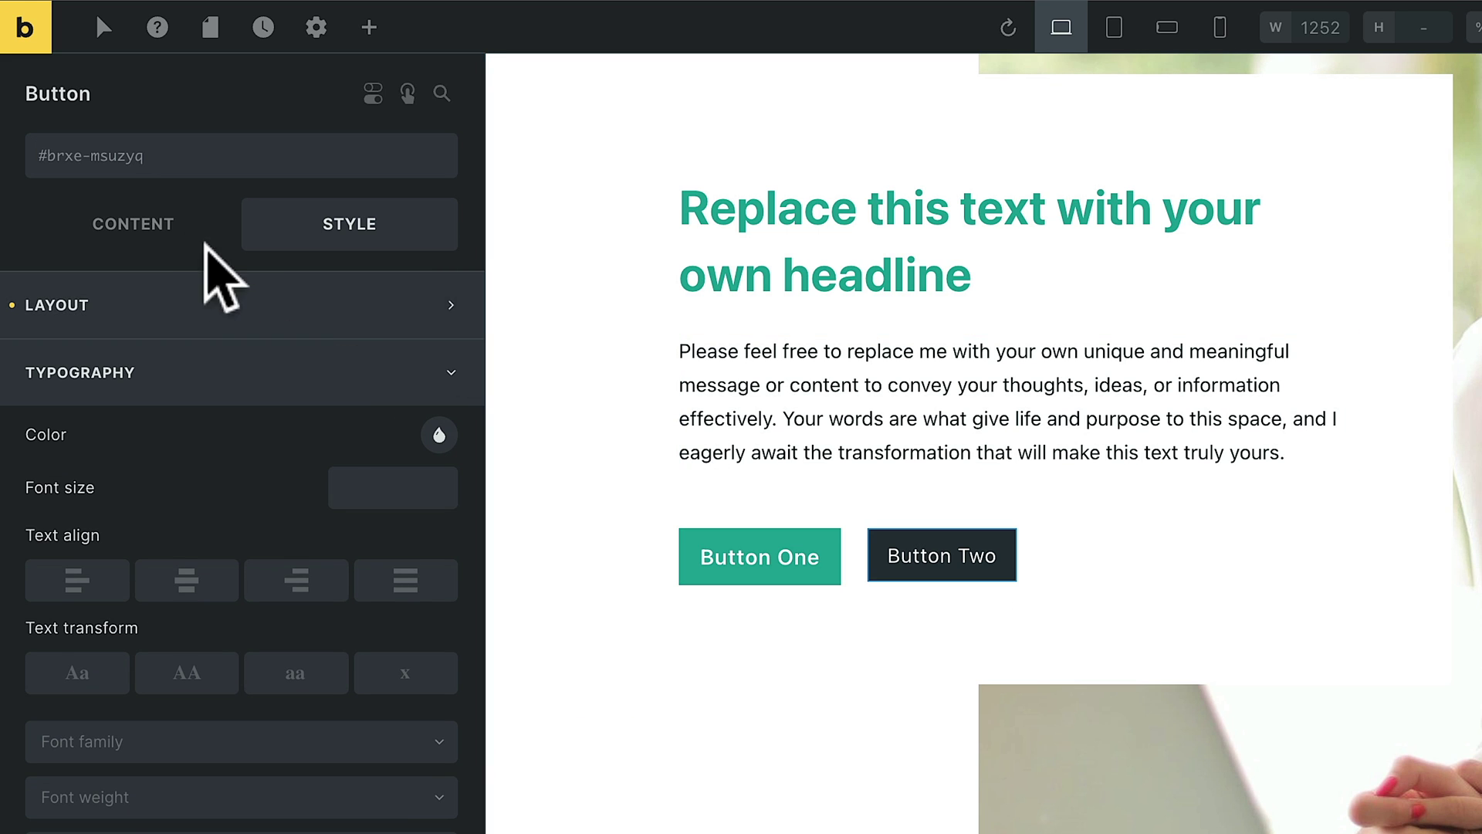
left_click(193, 158)
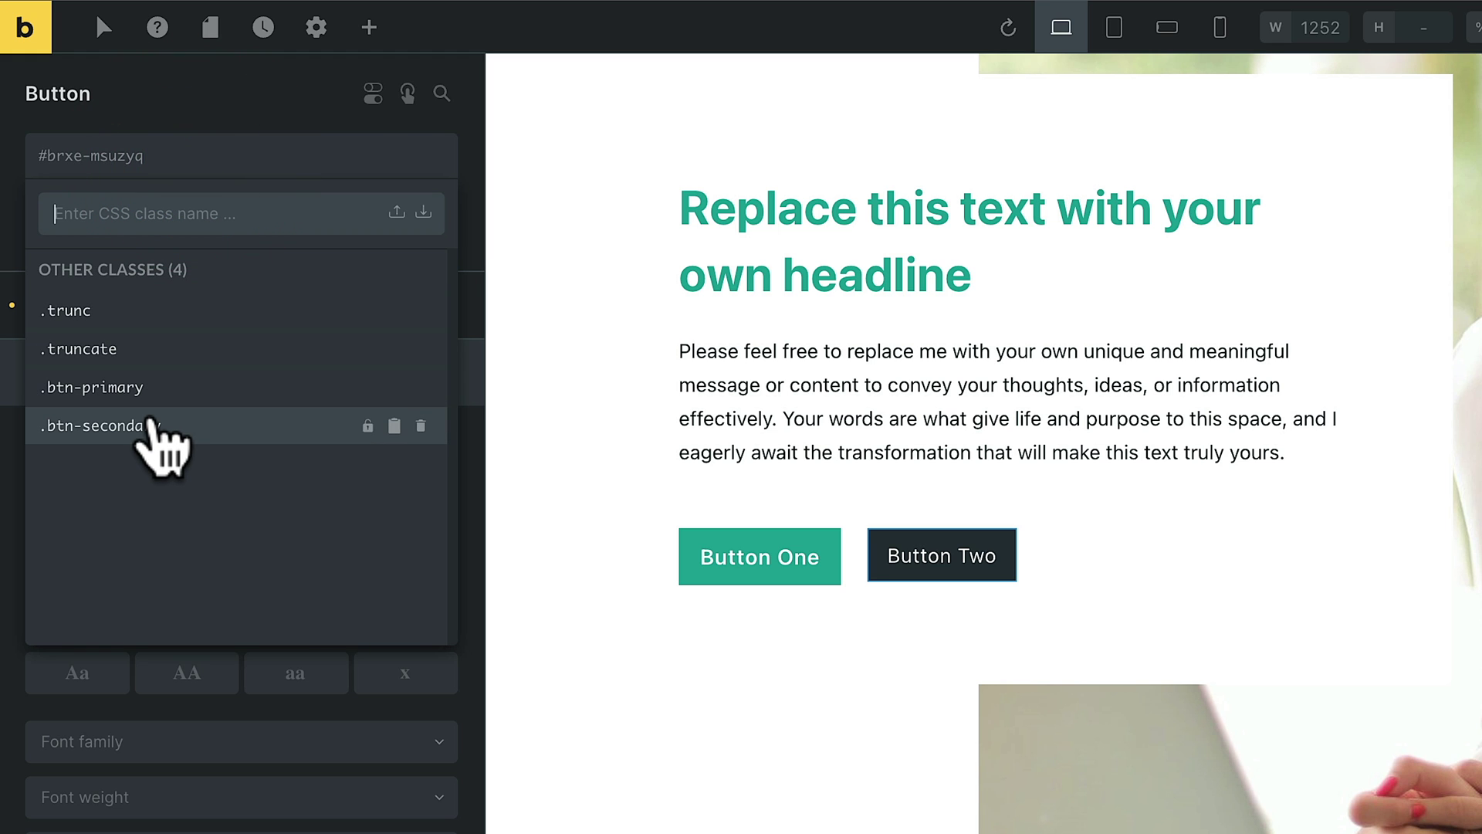
left_click(158, 429)
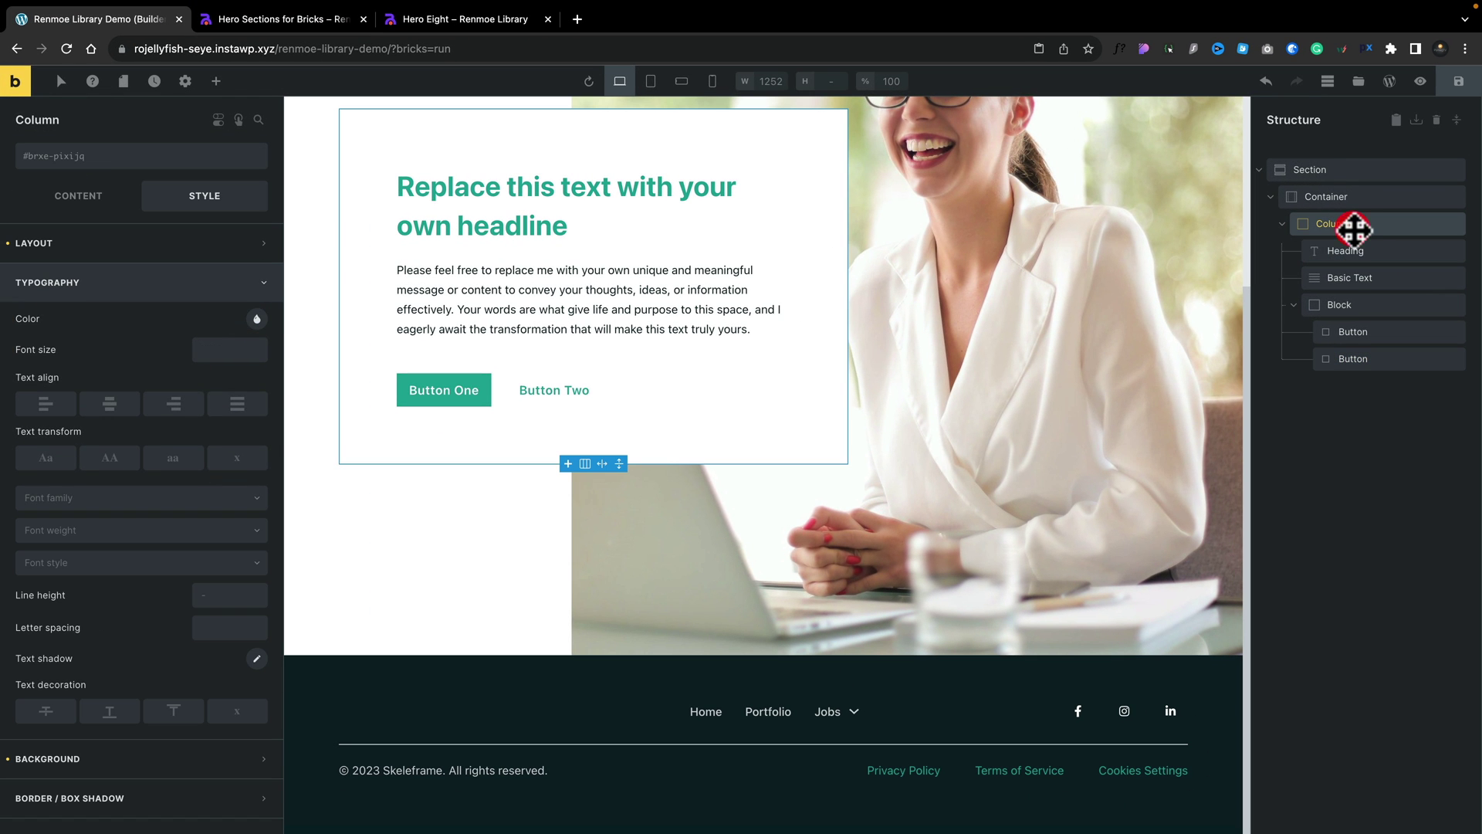
- Give the column a faint dark teal box shadow: offset 10/10, blur 20, spread 20, transparency 0.1
left_click(133, 243)
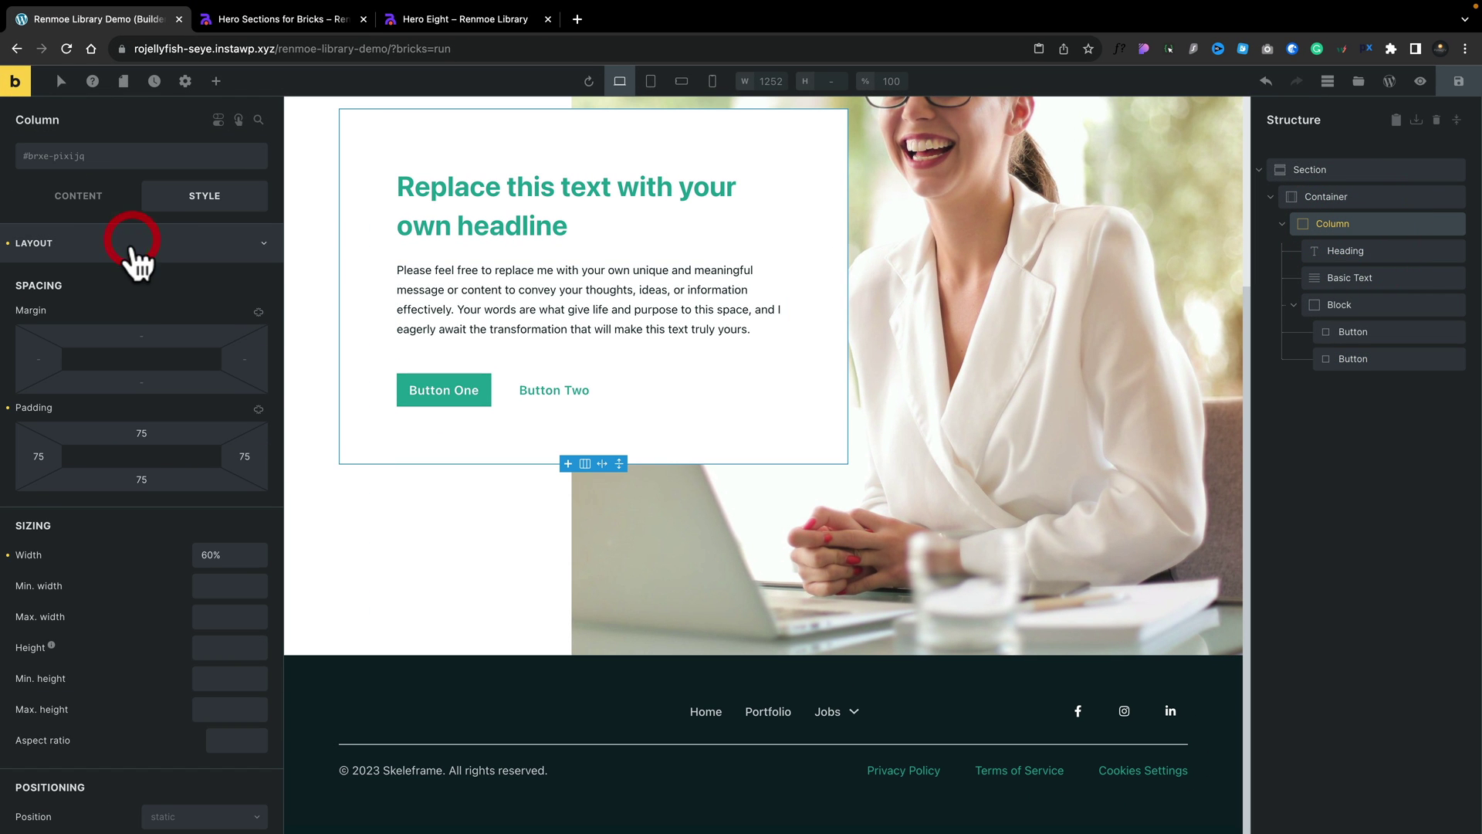
left_click(143, 246)
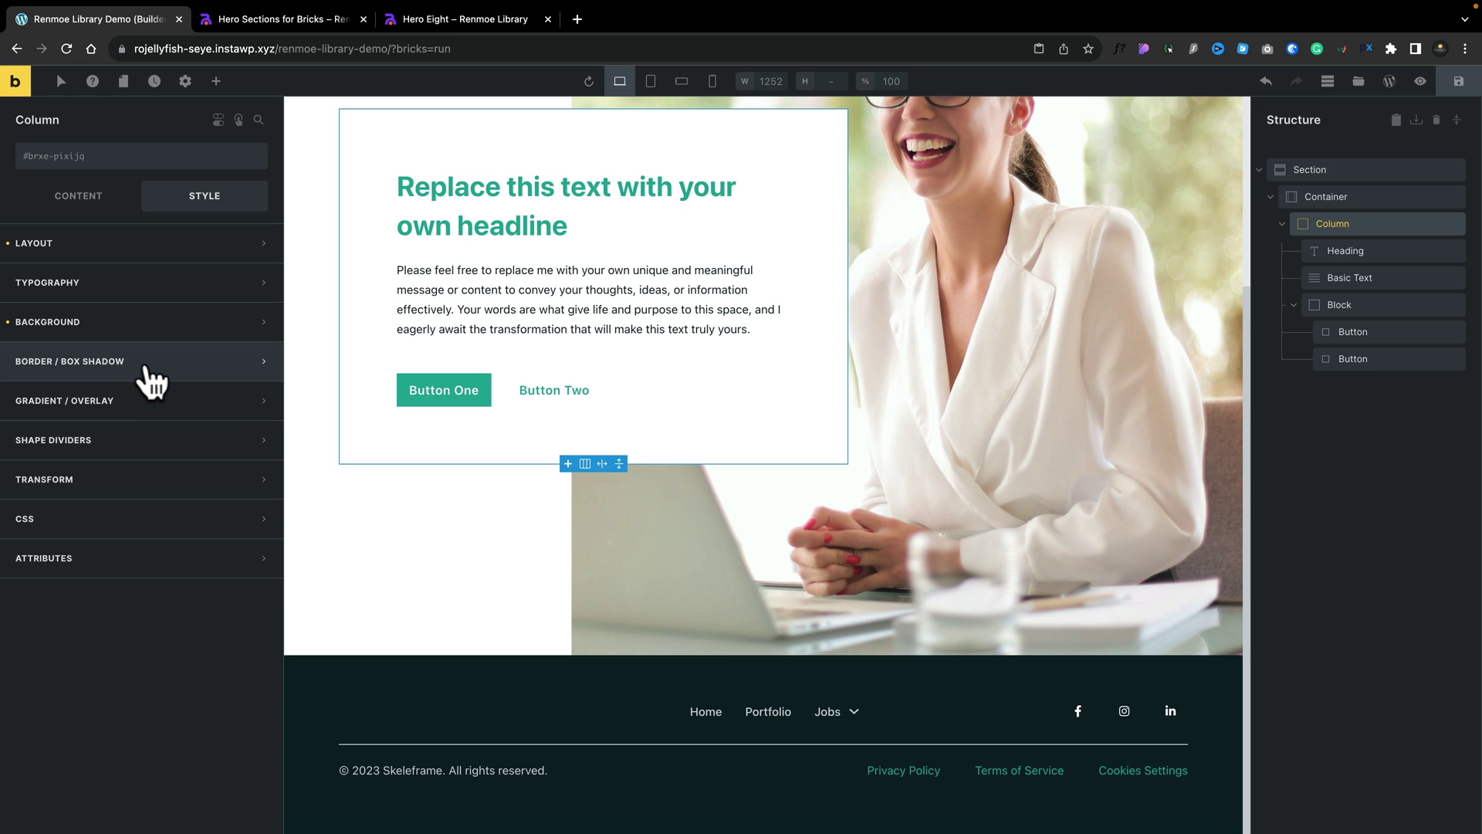
left_click(147, 362)
left_click(257, 425)
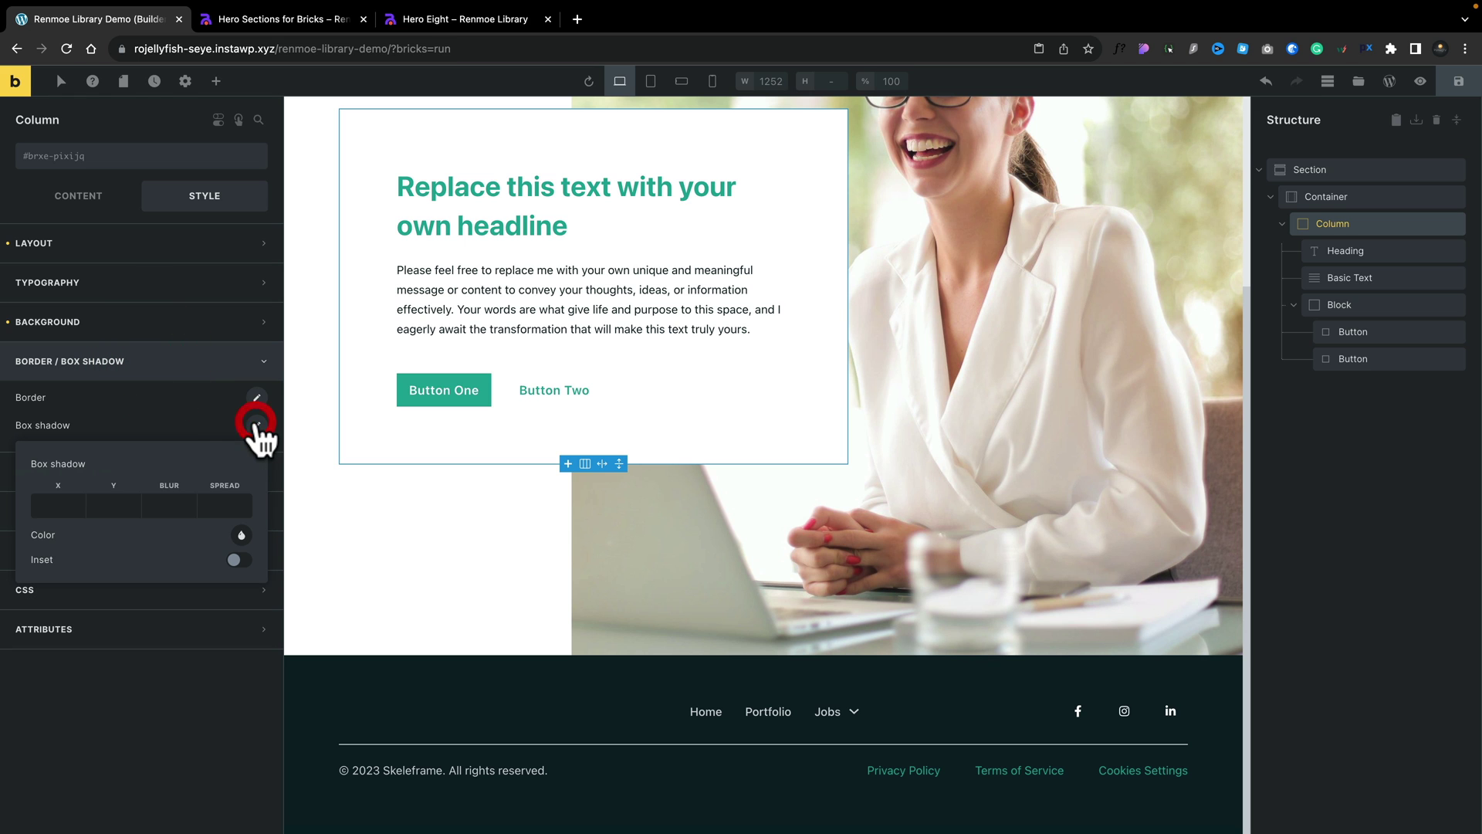
left_click(242, 535)
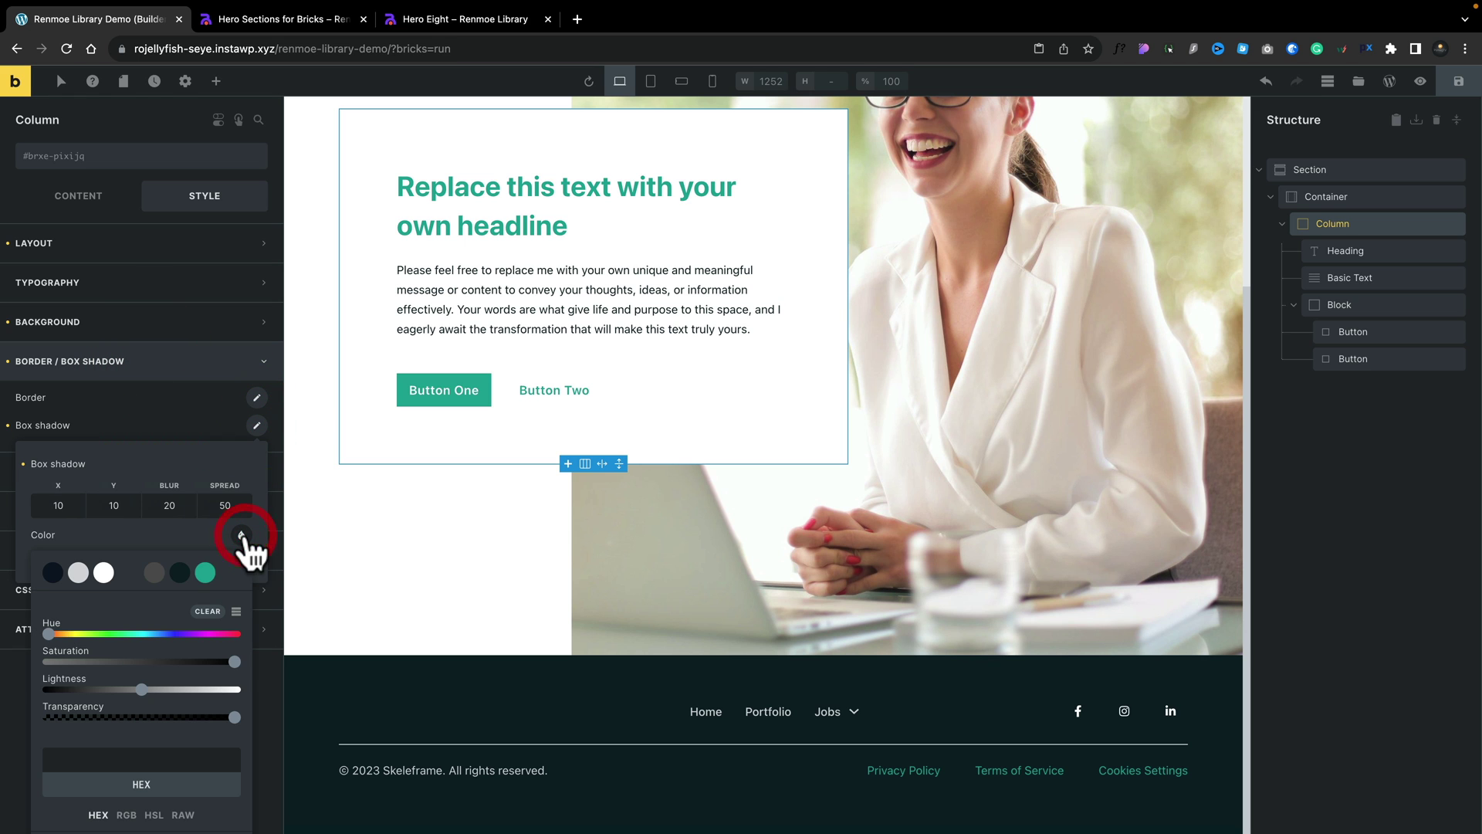
left_click(184, 573)
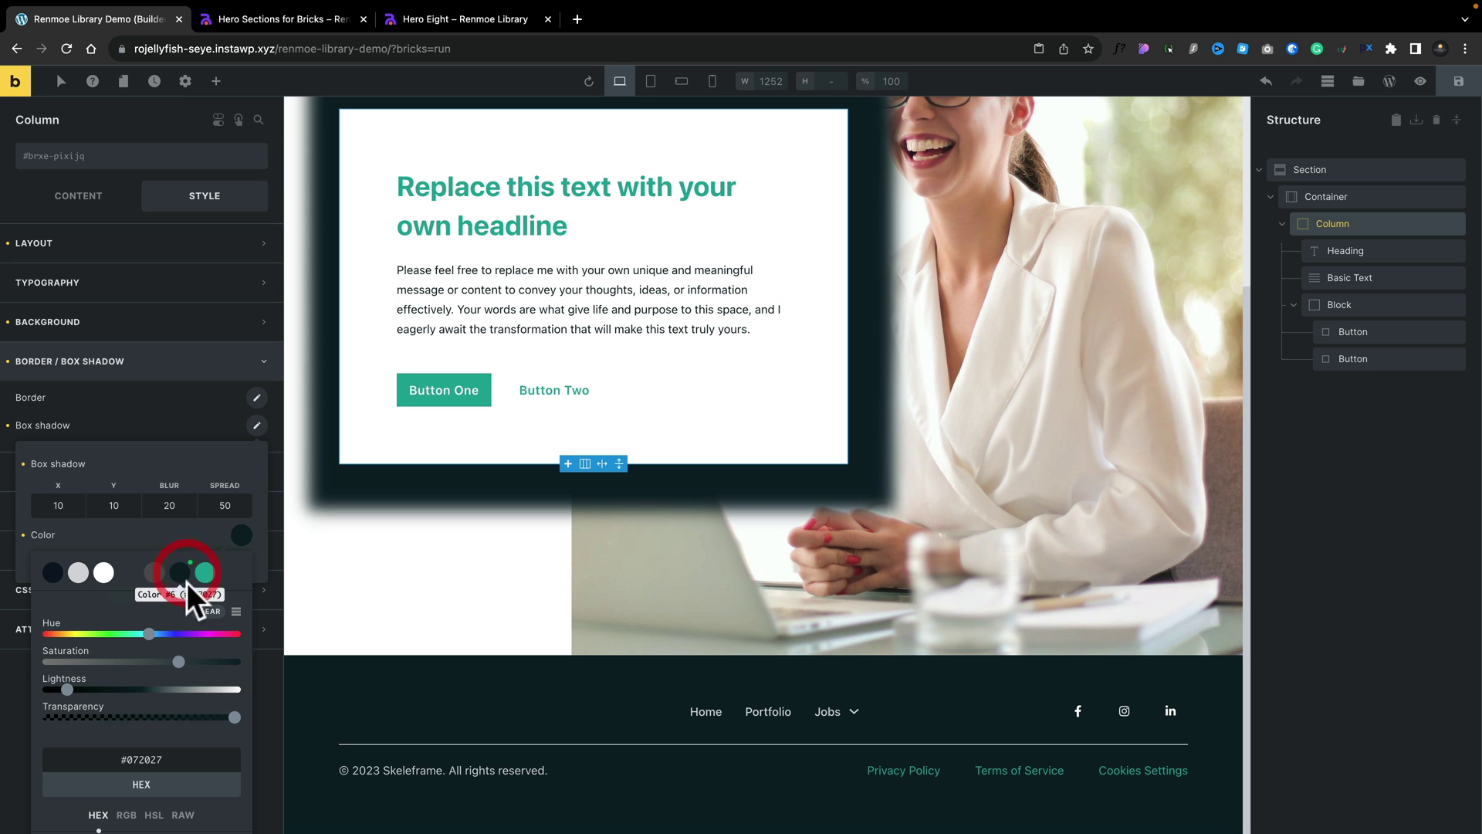
left_click_drag(233, 718, 69, 719)
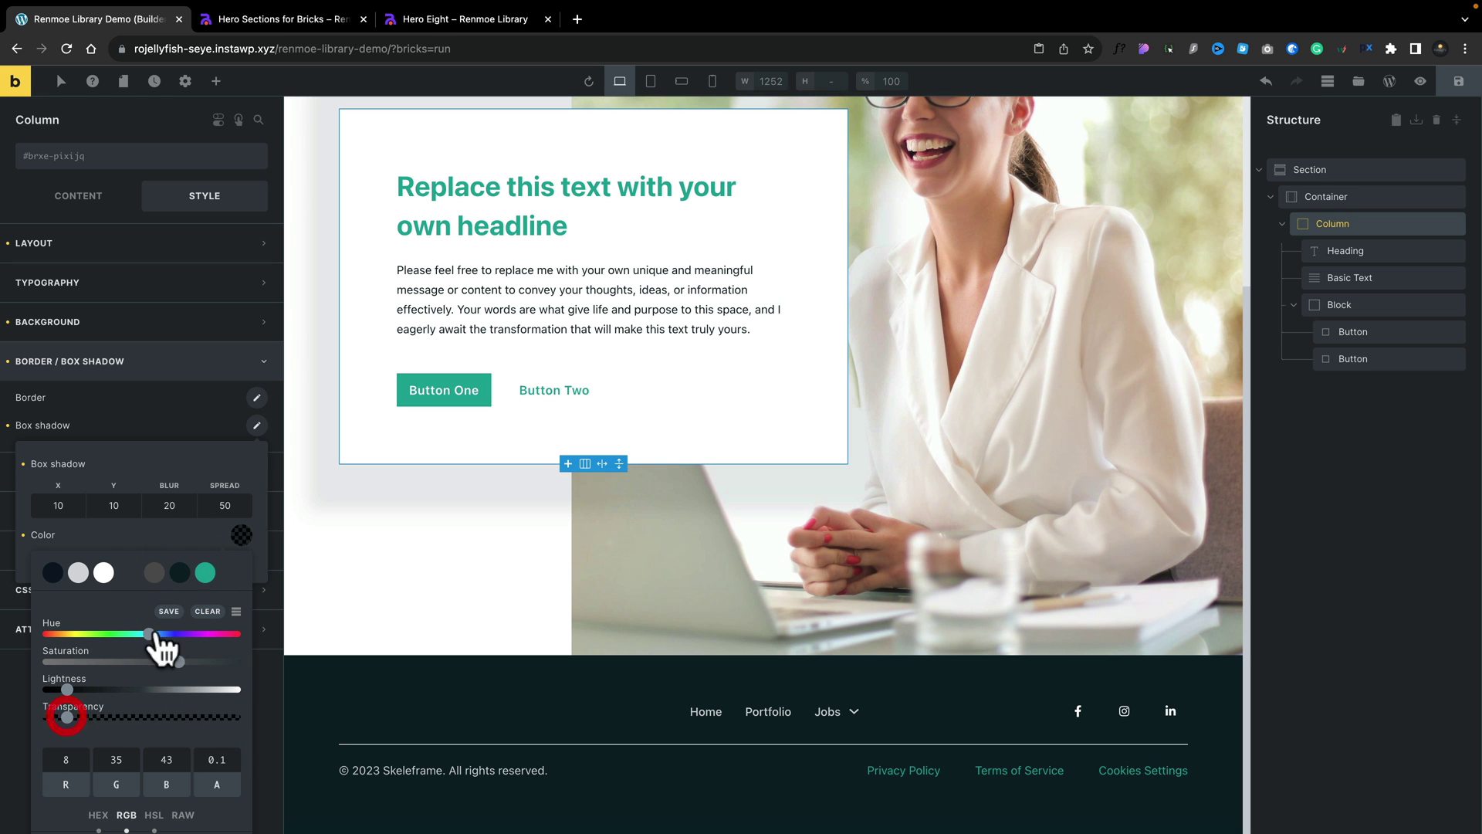
left_click(184, 507)
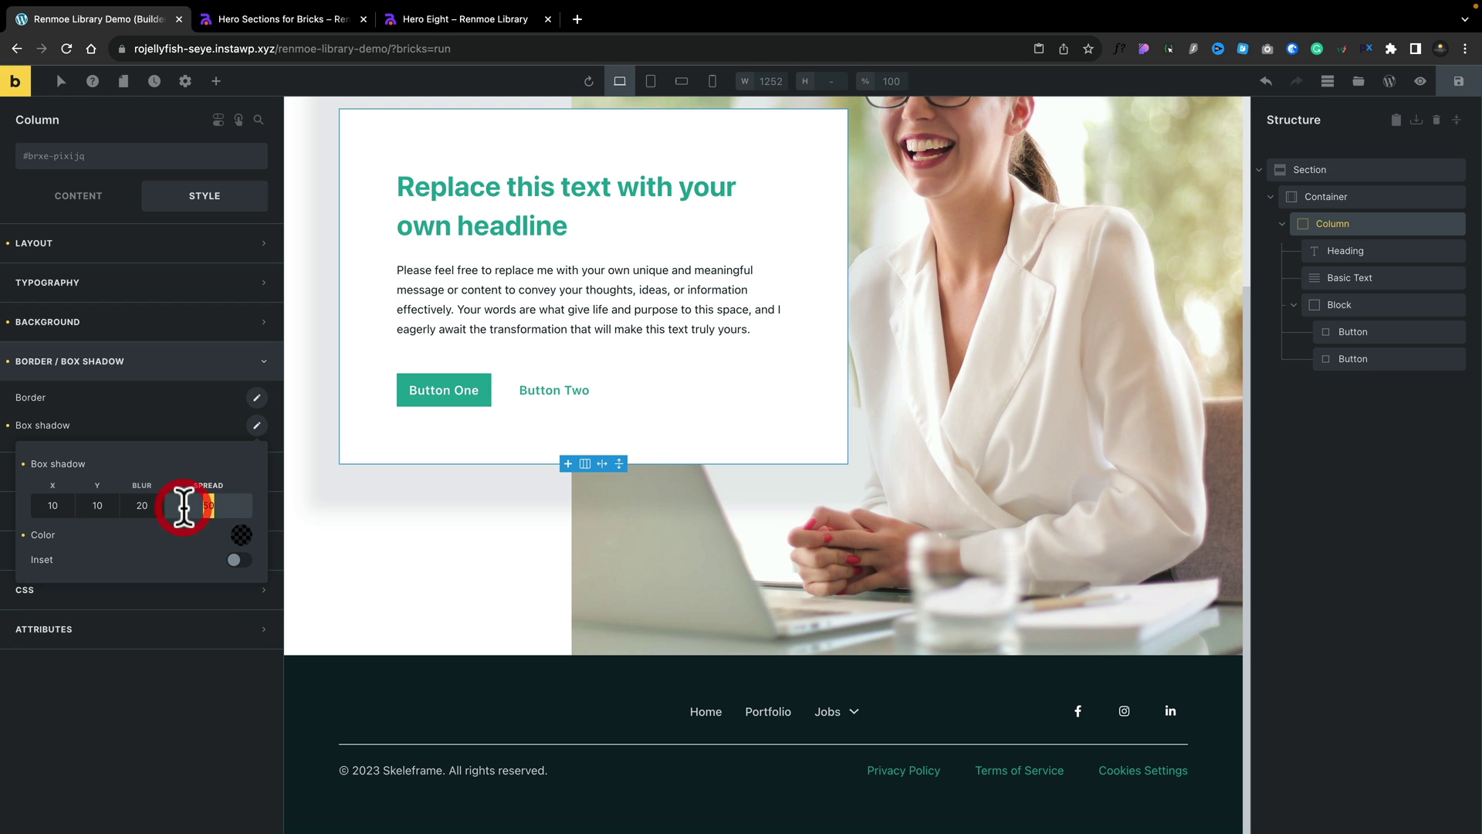
type("20")
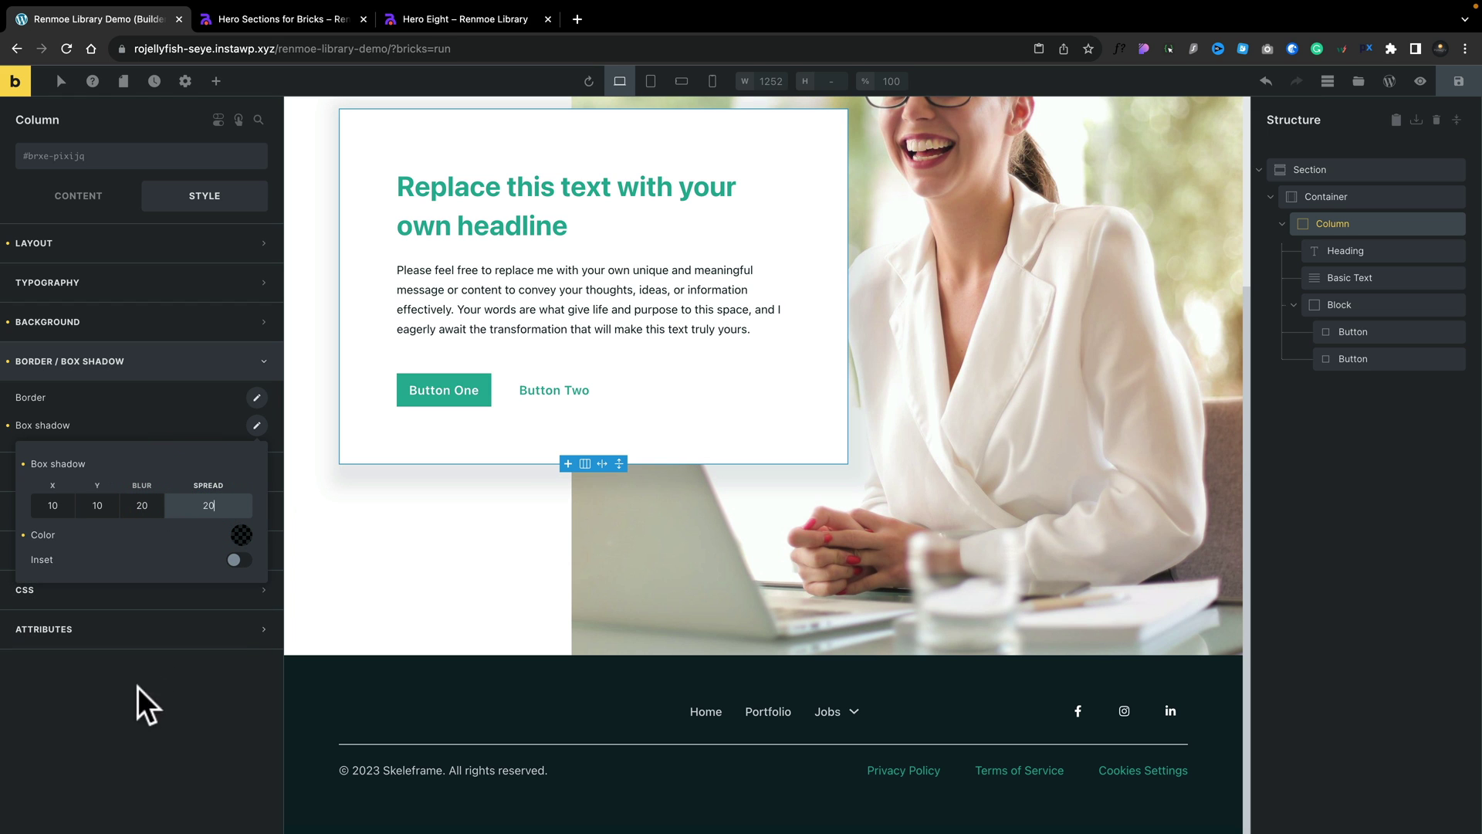
- Deselect the column, check the hero at tablet and mobile portrait widths, then return to desktop
left_click(165, 711)
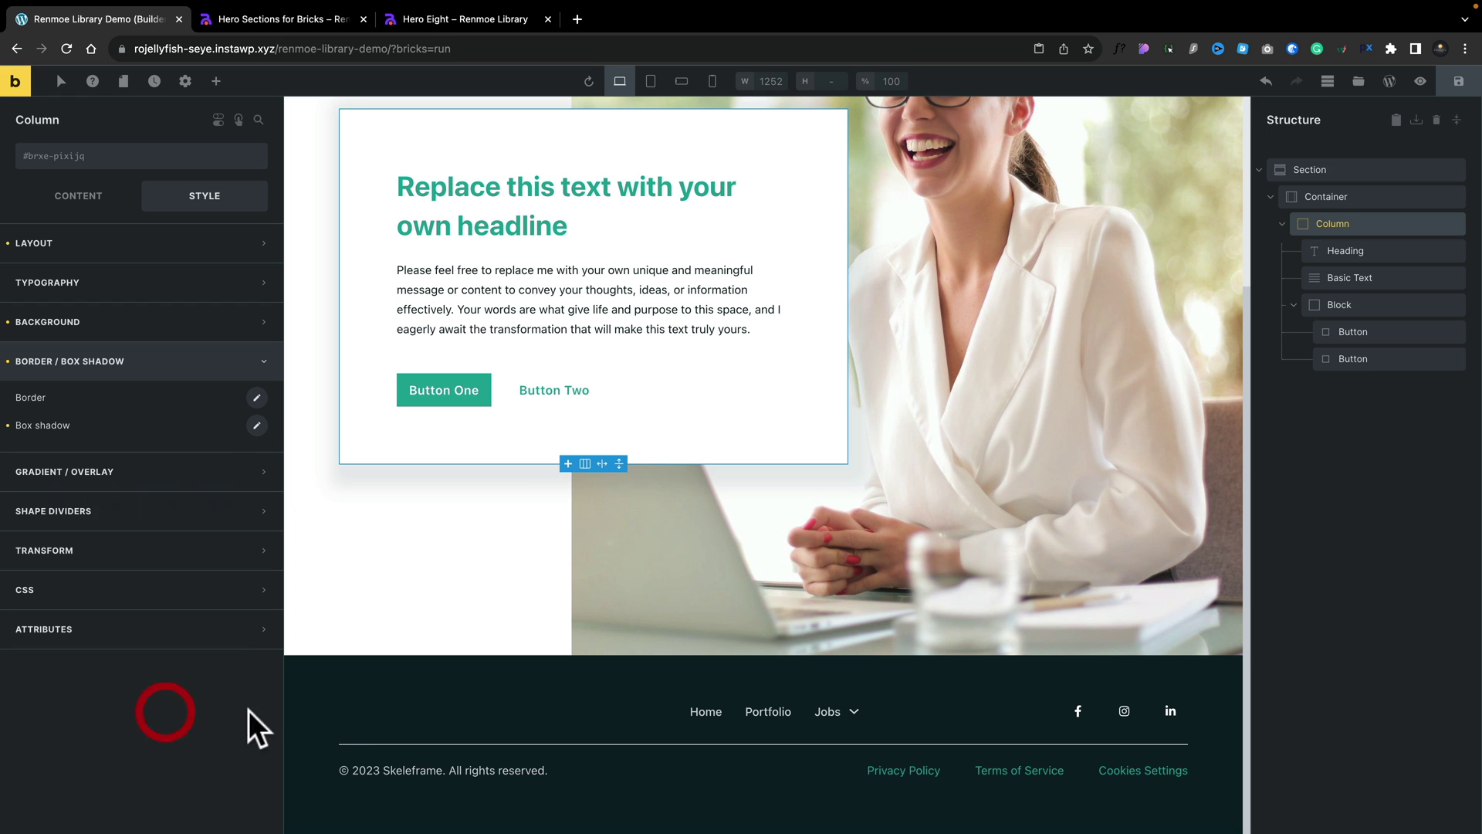
left_click(1349, 504)
scroll(1140, 564, "up", 3)
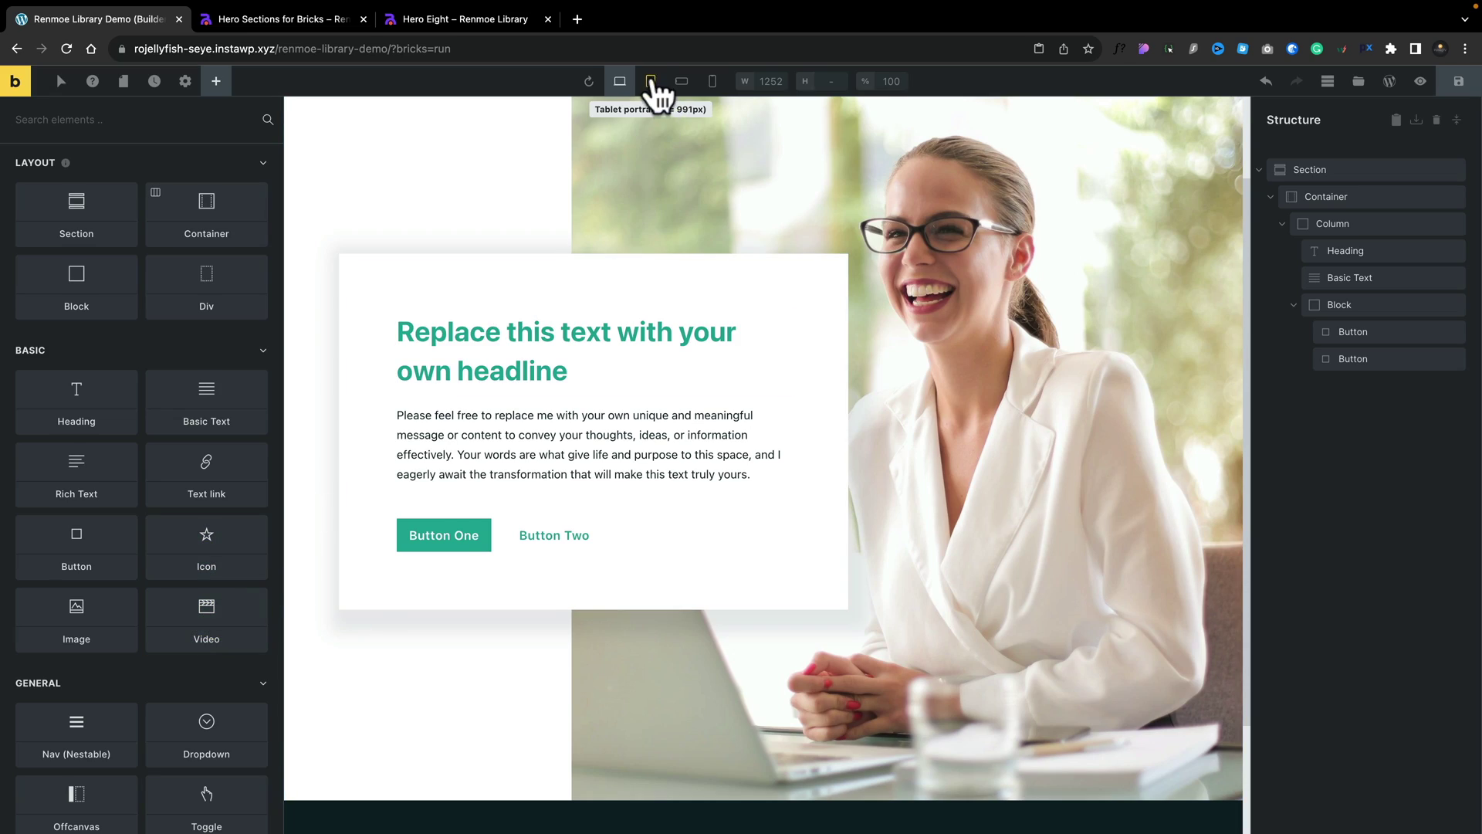
left_click(651, 81)
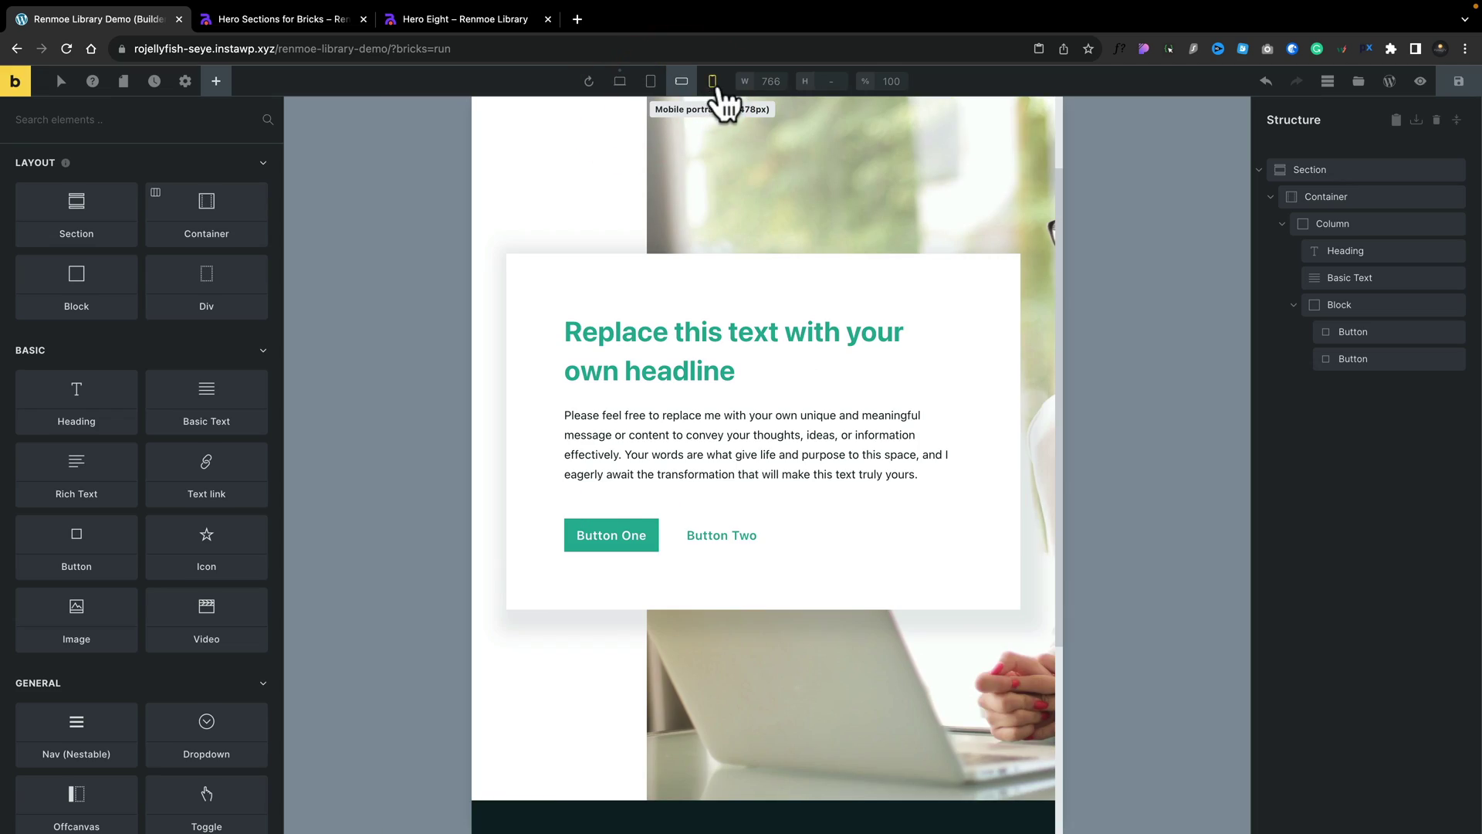
left_click(712, 82)
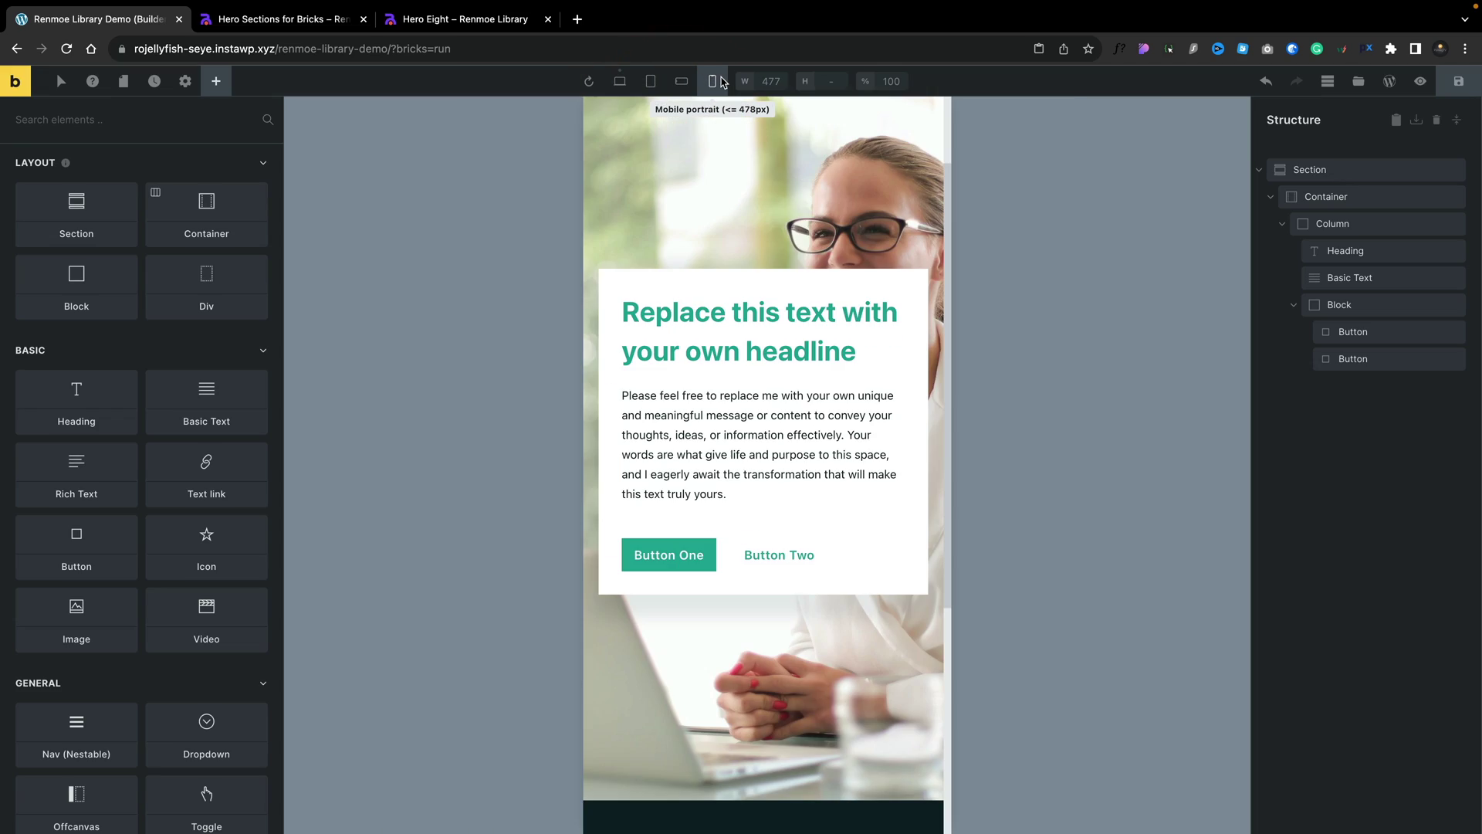
left_click(617, 84)
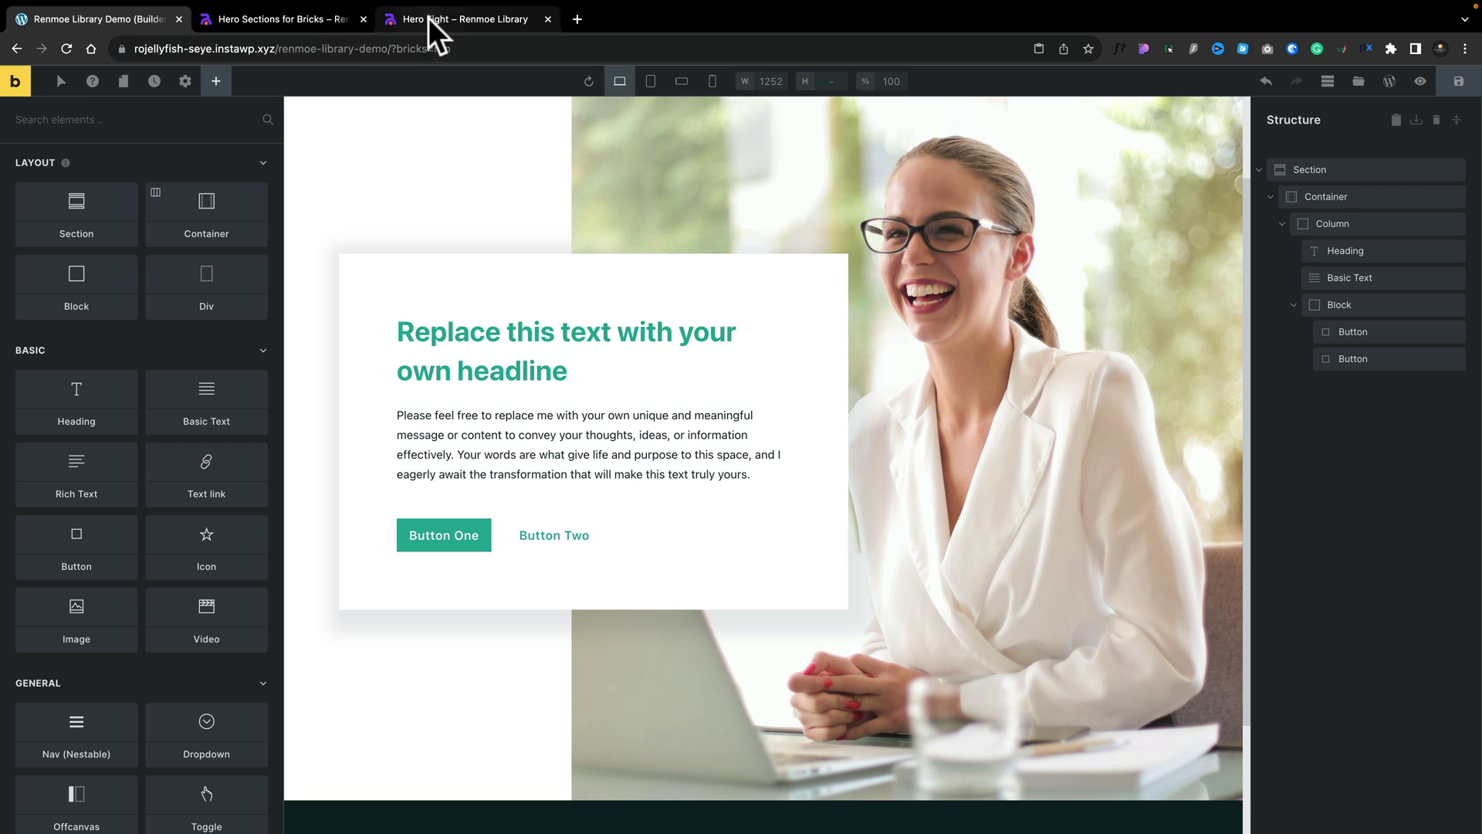
- Close the Hero Eight preview and browse back to the library's CTA Sections category
left_click(548, 18)
left_click(286, 17)
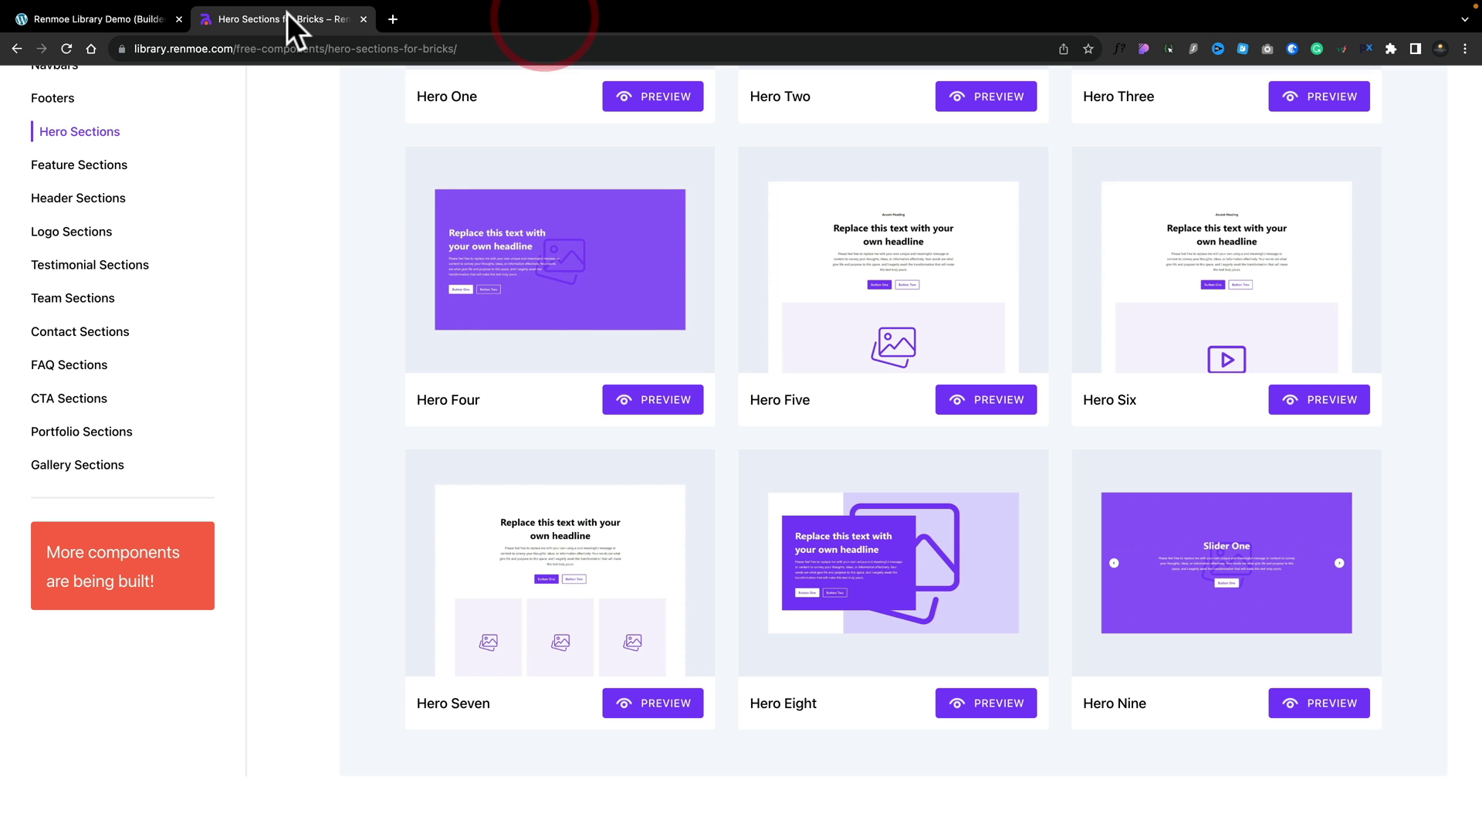
scroll(172, 318, "up", 1)
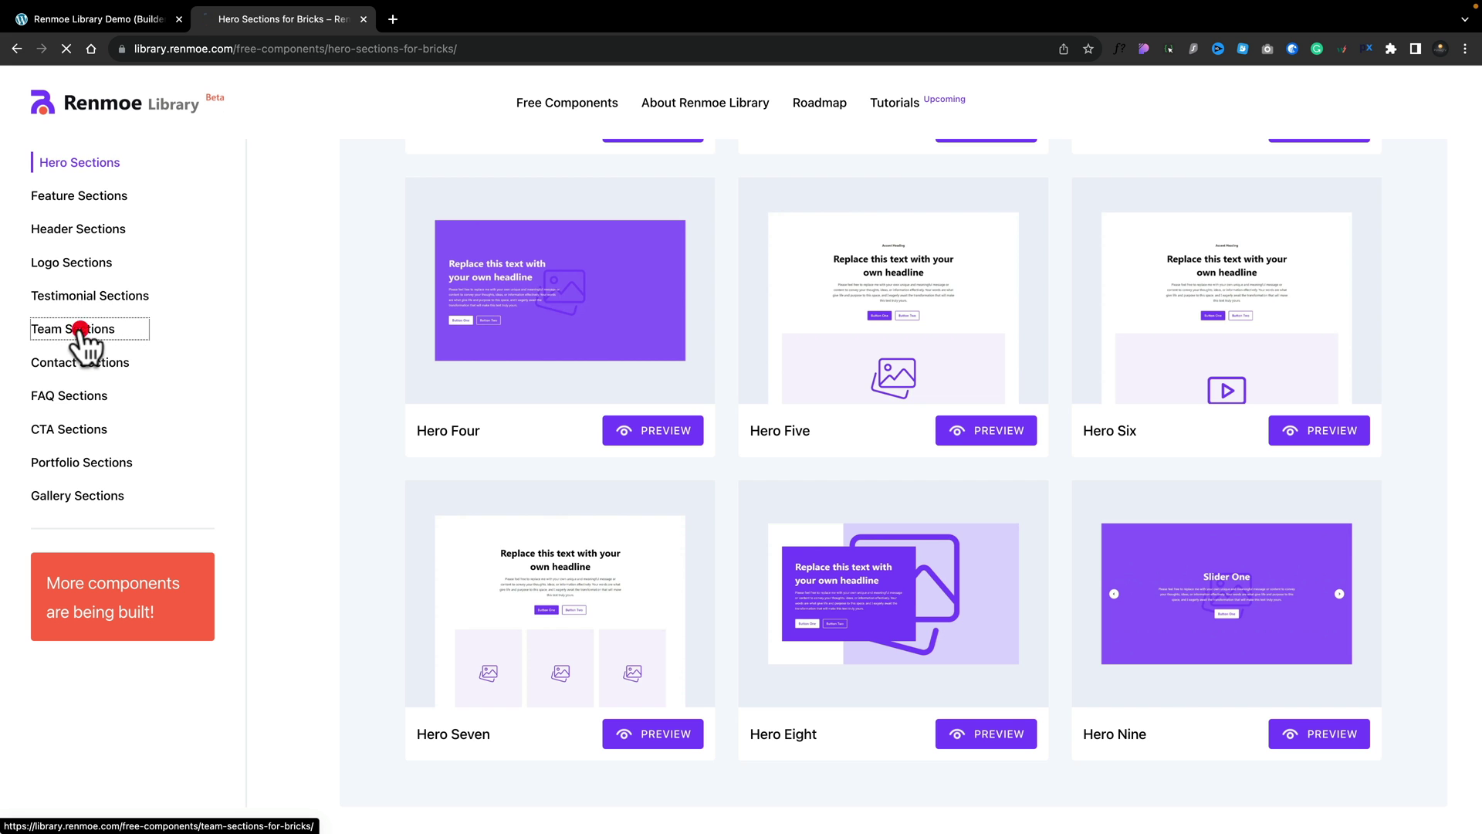
scroll(364, 576, "down", 5)
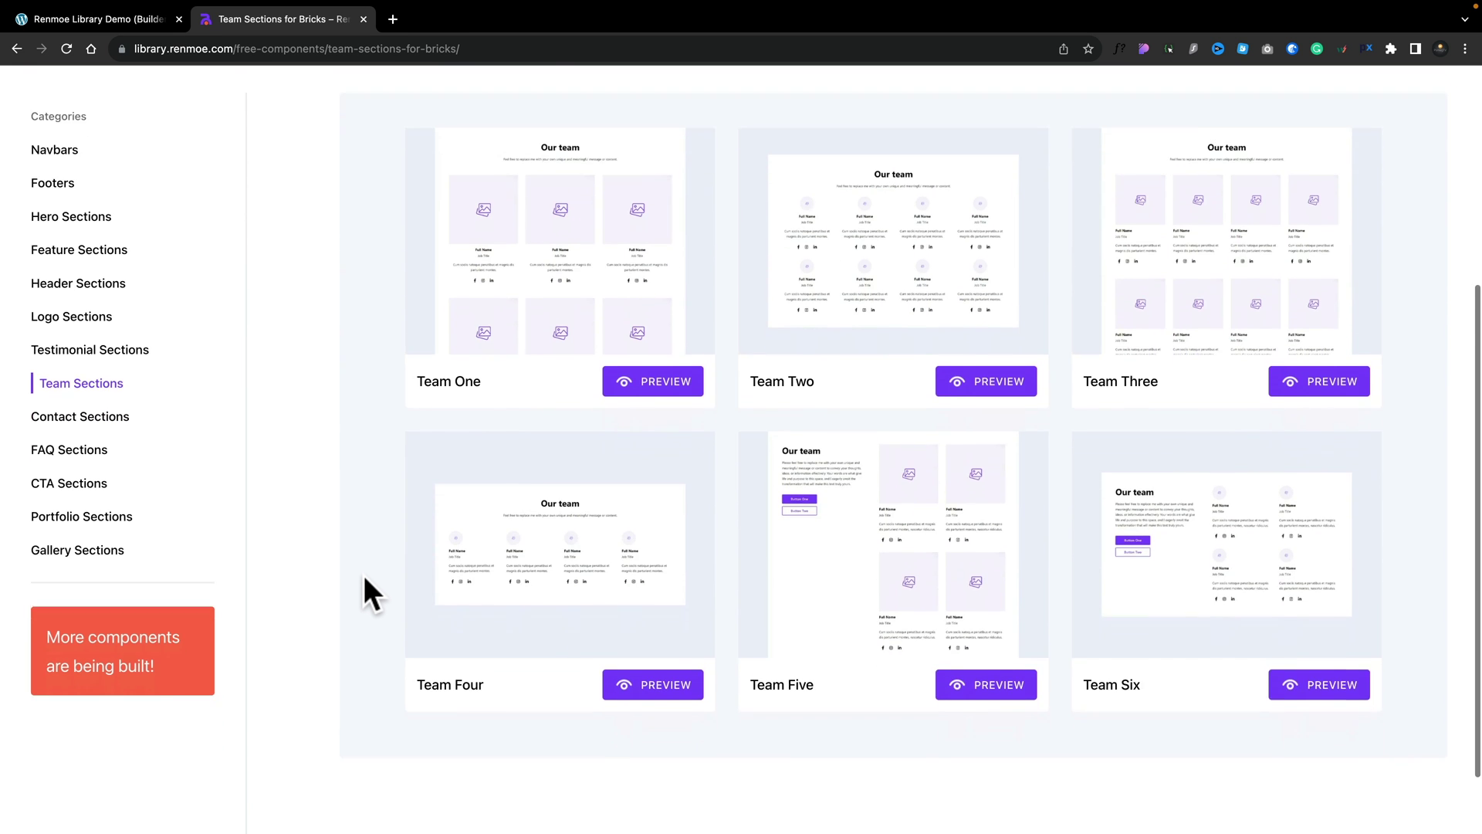
scroll(364, 576, "up", 3)
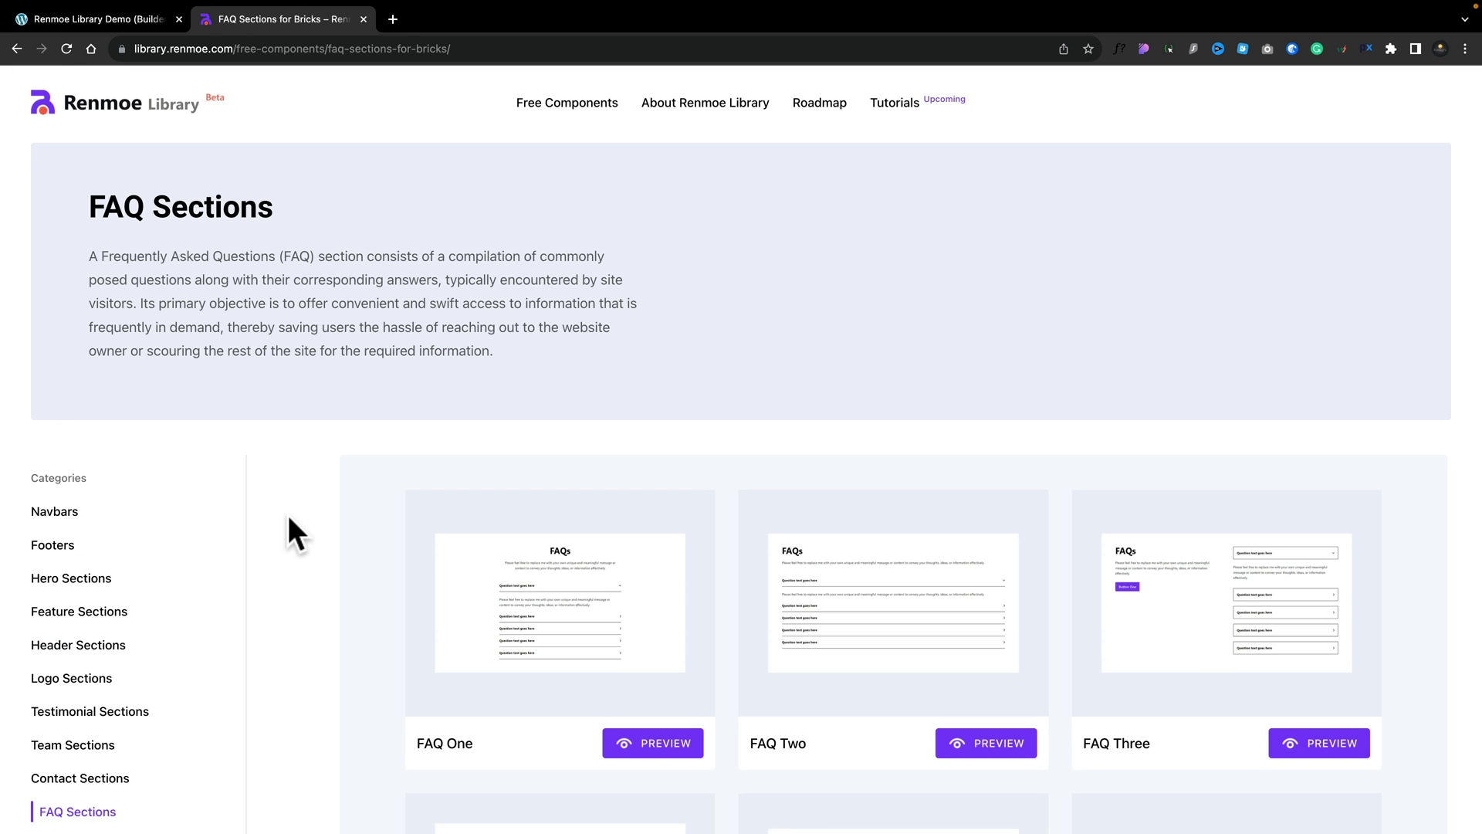
scroll(288, 516, "down", 5)
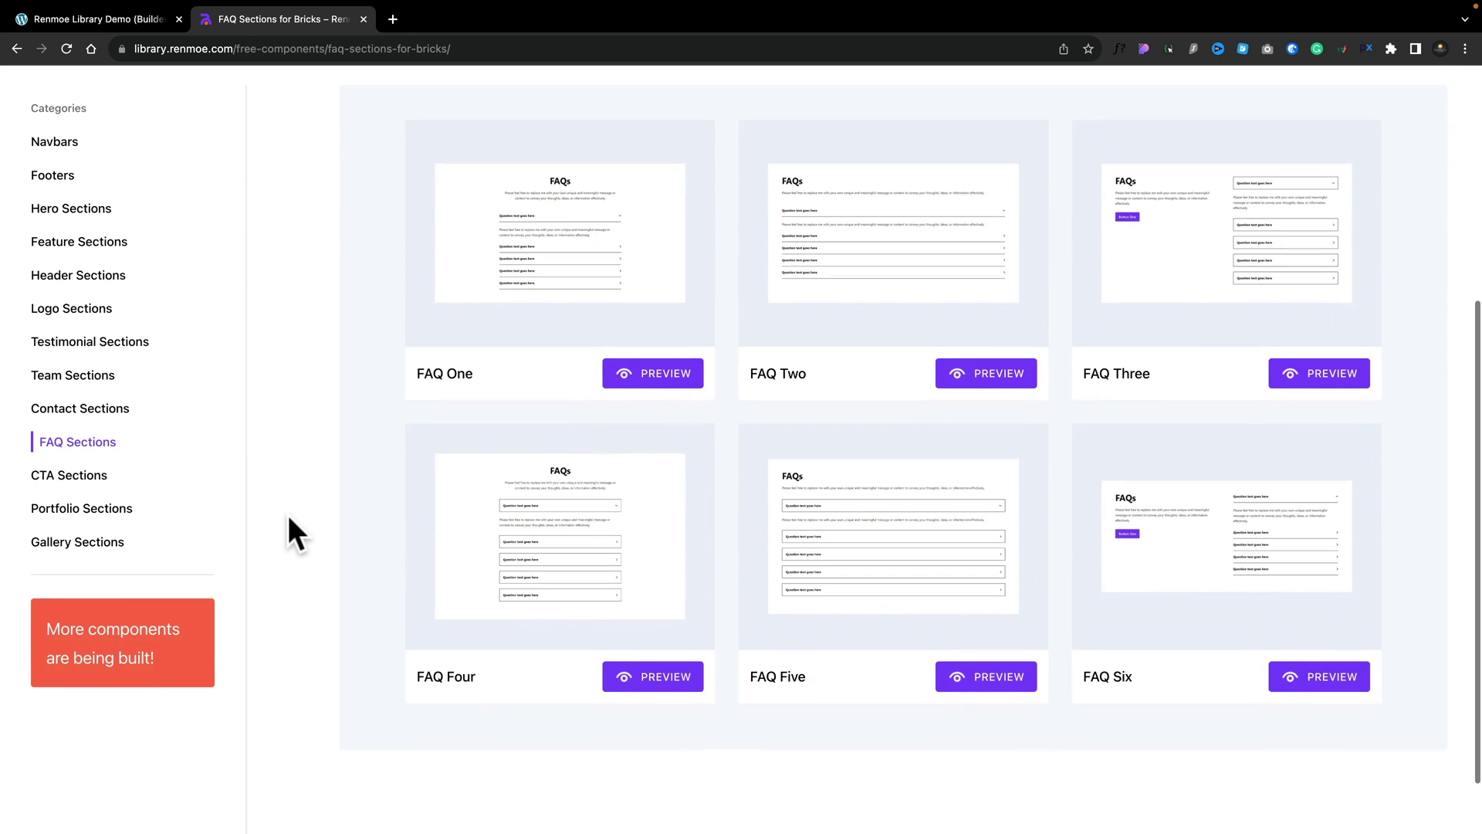
left_click(71, 477)
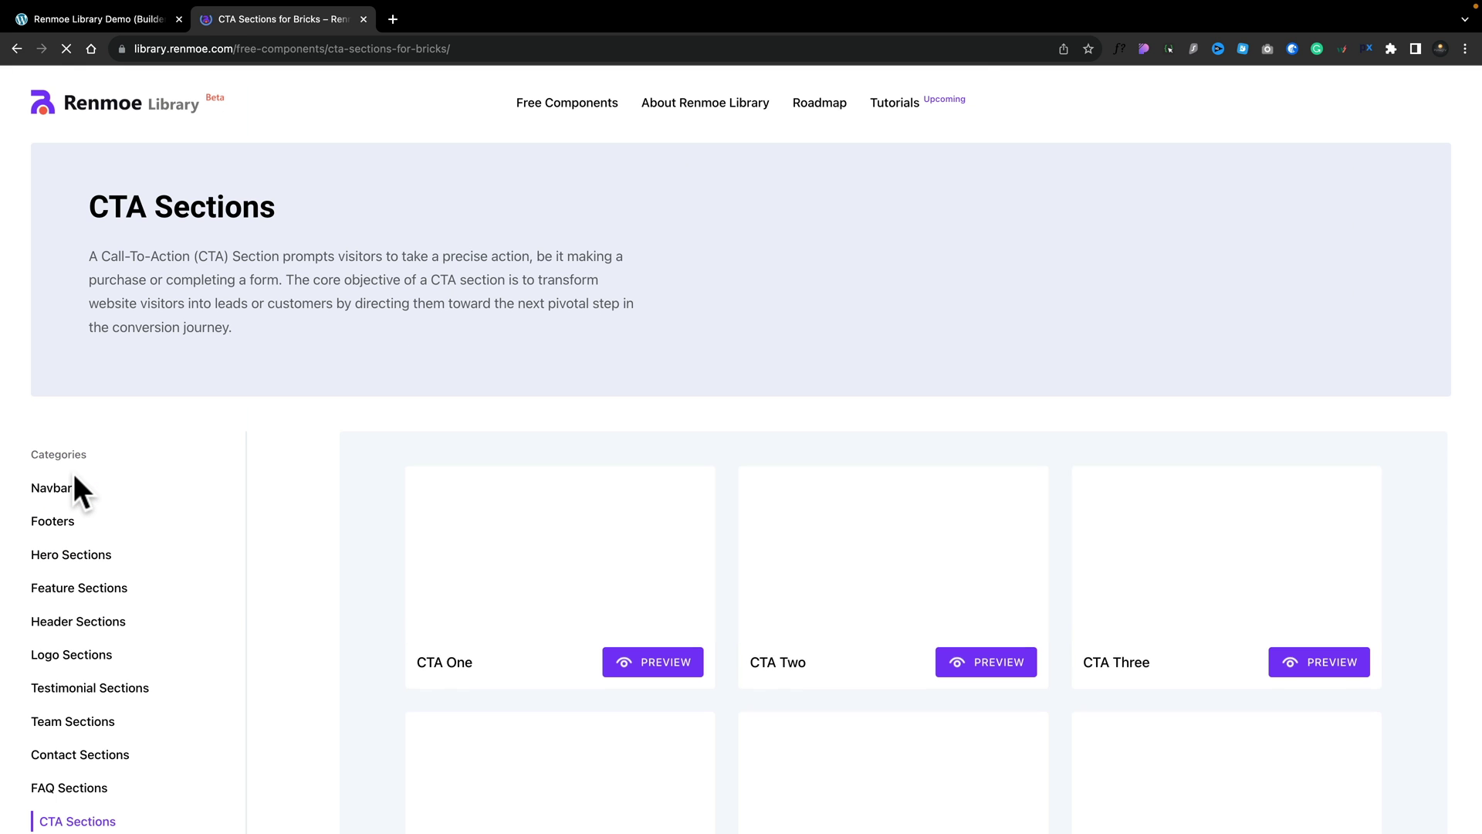
- Preview the CTA Six component and copy it to the clipboard
scroll(300, 637, "down", 5)
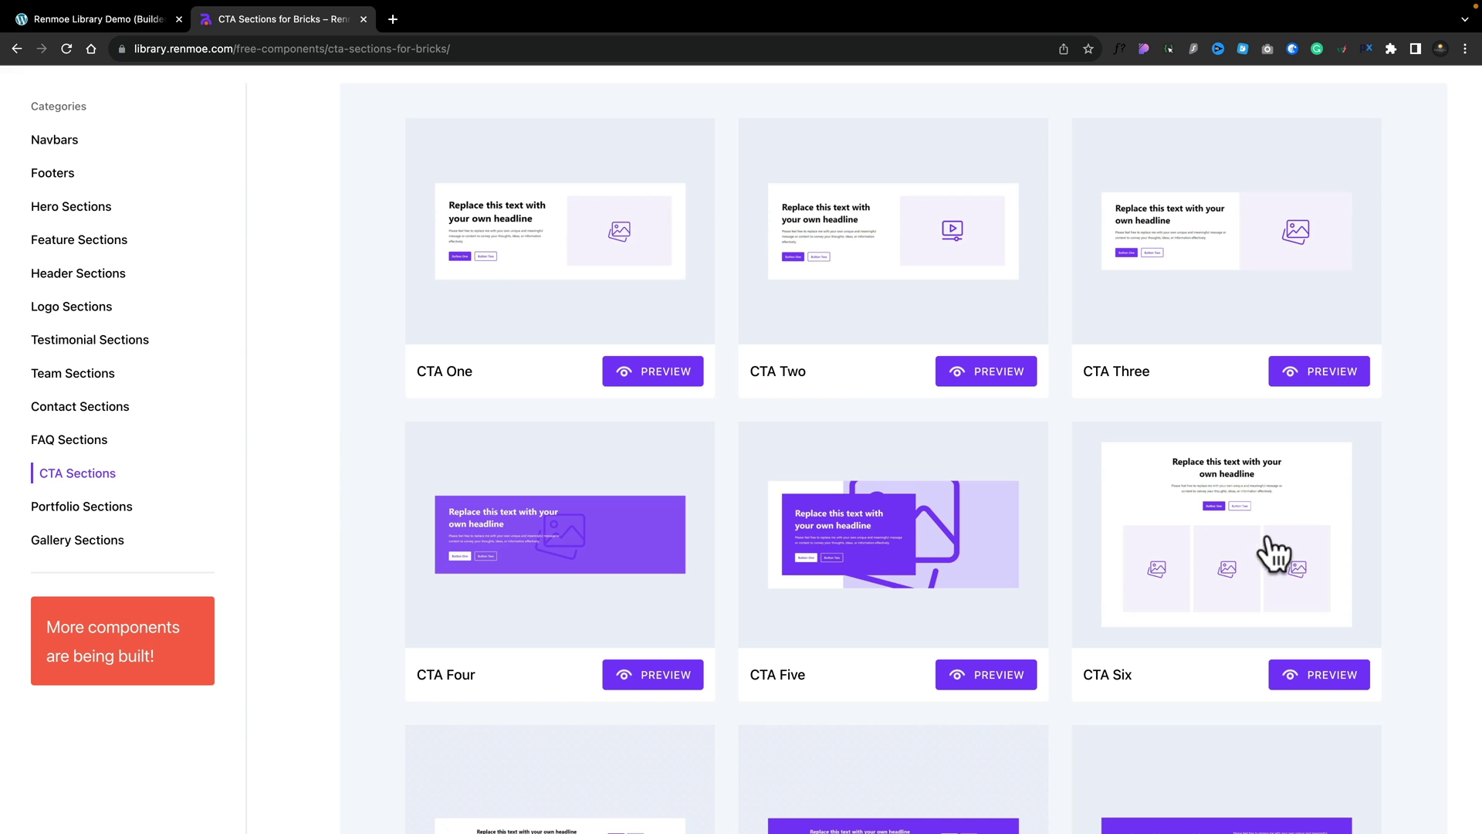
left_click(1314, 673)
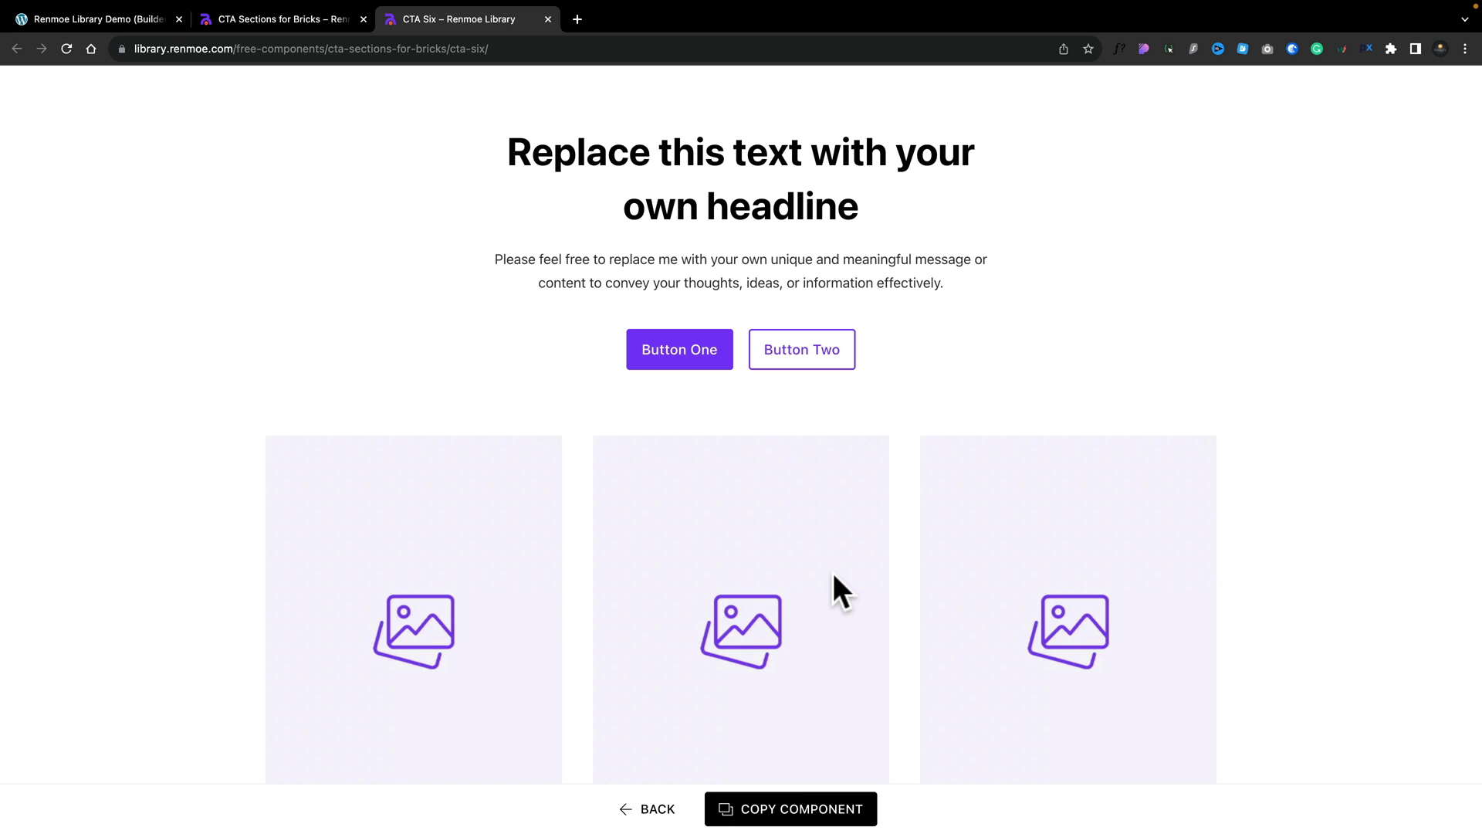
left_click(788, 807)
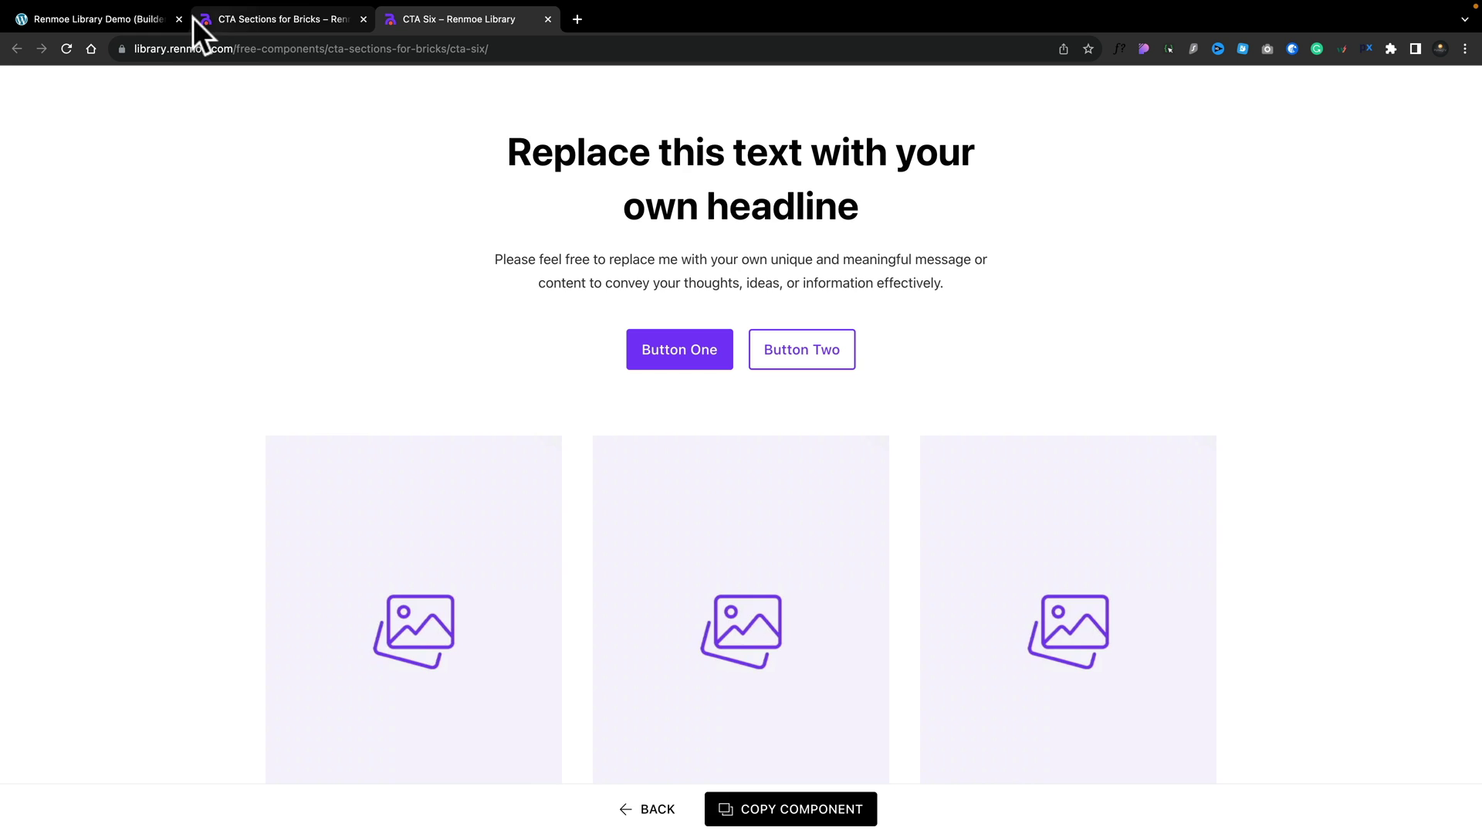
- Paste CTA Six below the collapsed hero section in Bricks and select the new section
left_click(154, 18)
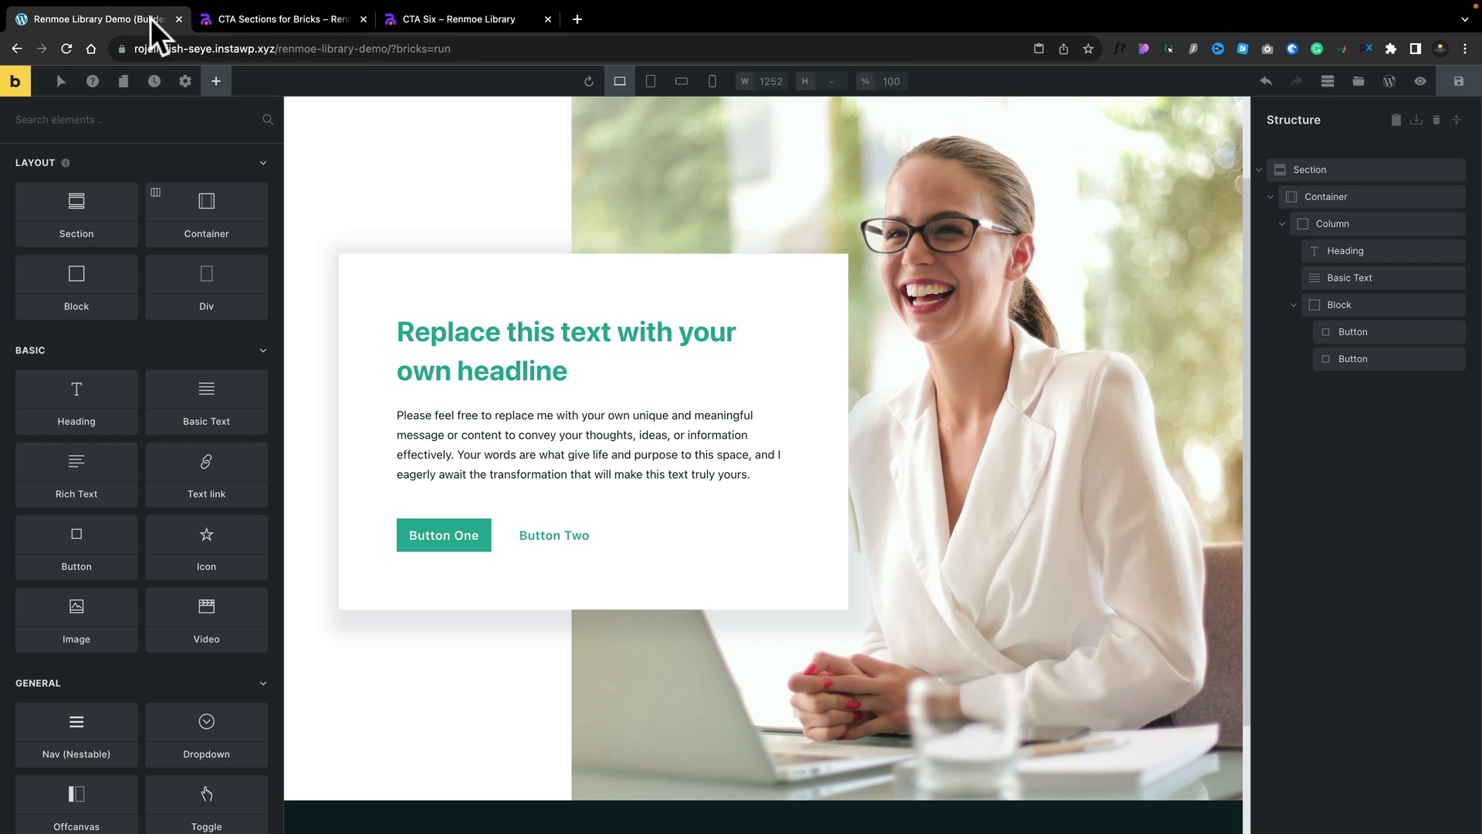
left_click(1259, 169)
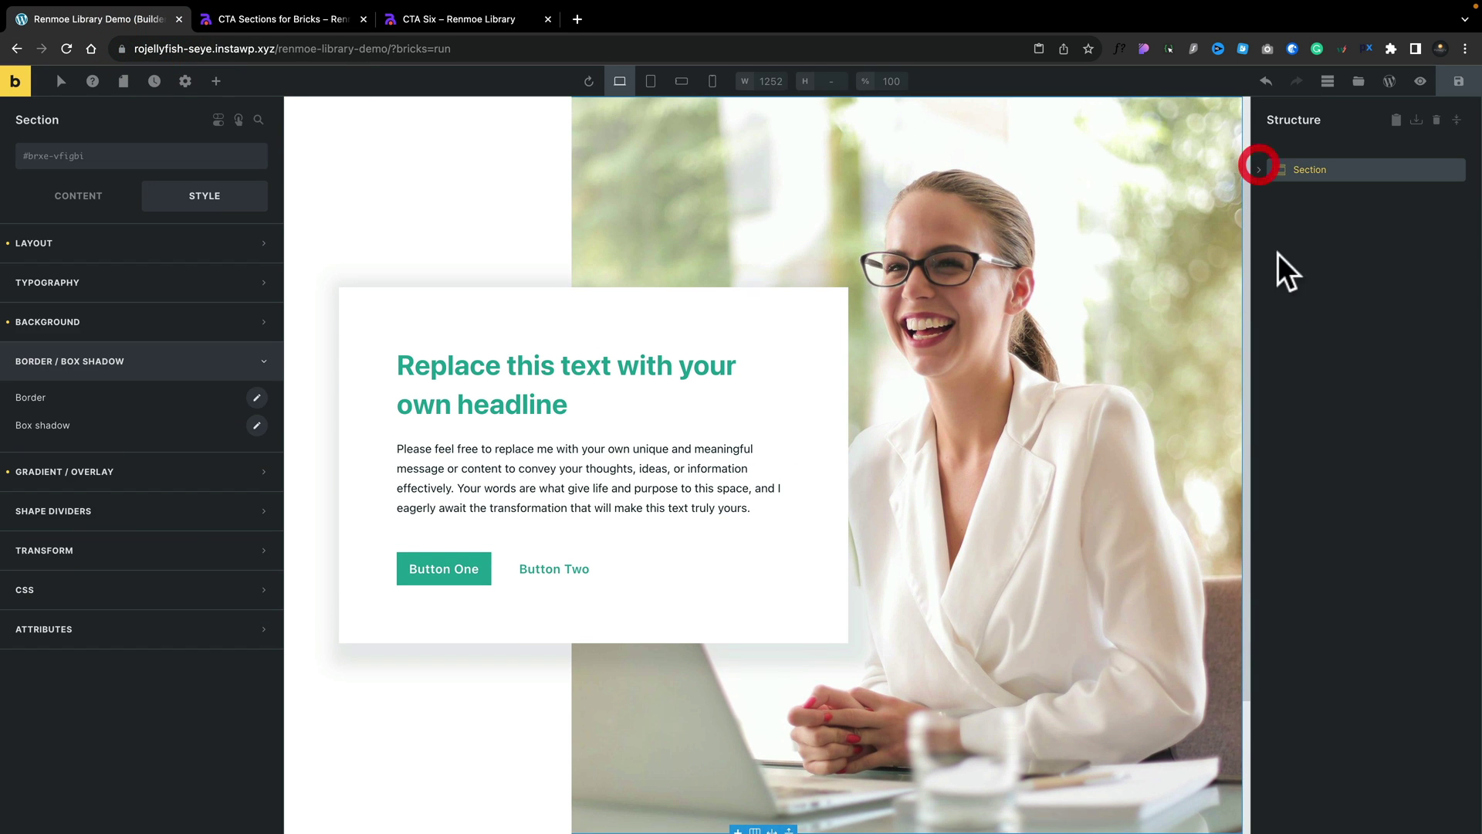
left_click(1322, 286)
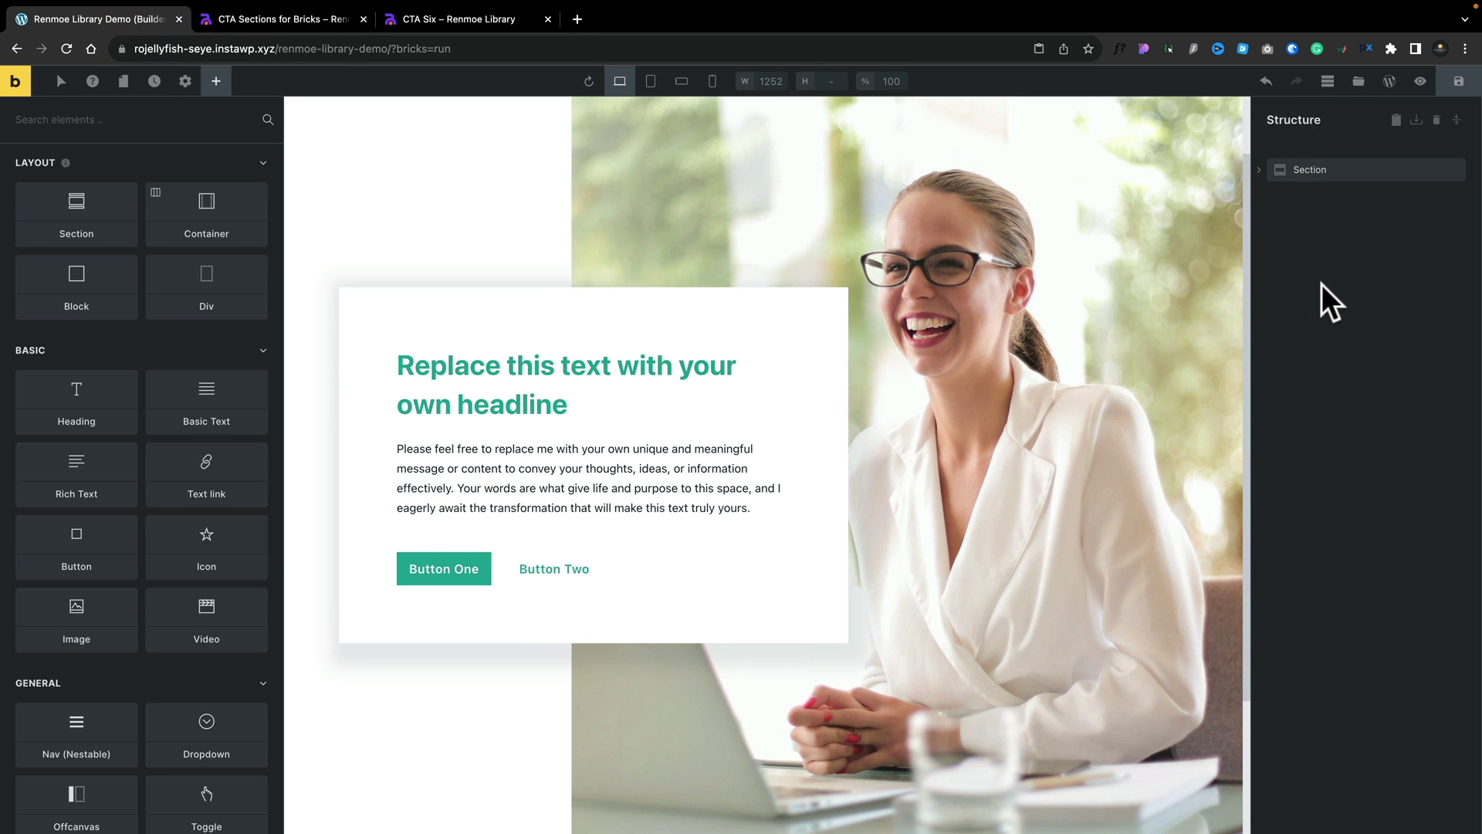
key("ctrl+v")
scroll(842, 502, "down", 5)
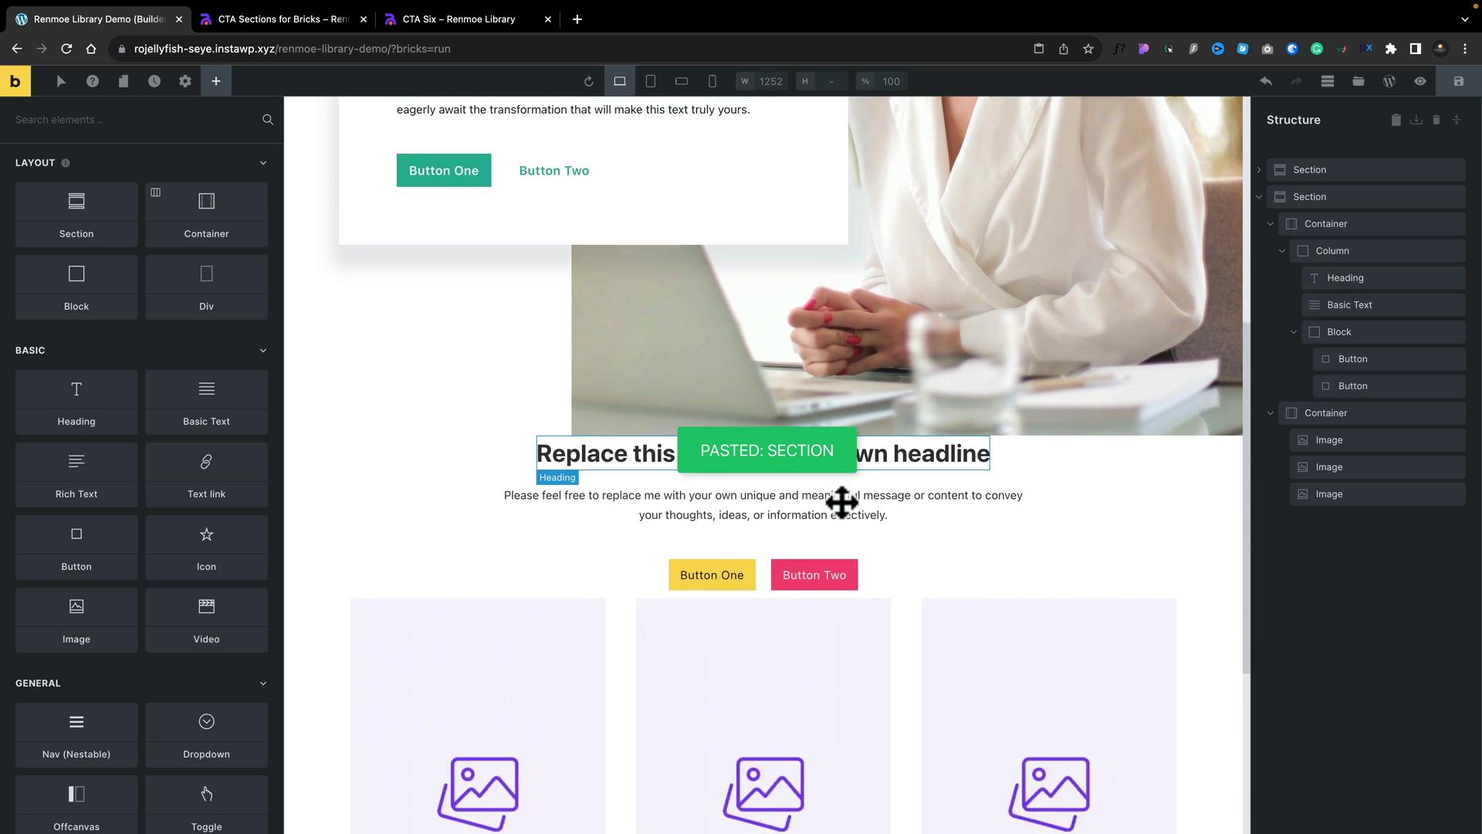
scroll(841, 503, "down", 2)
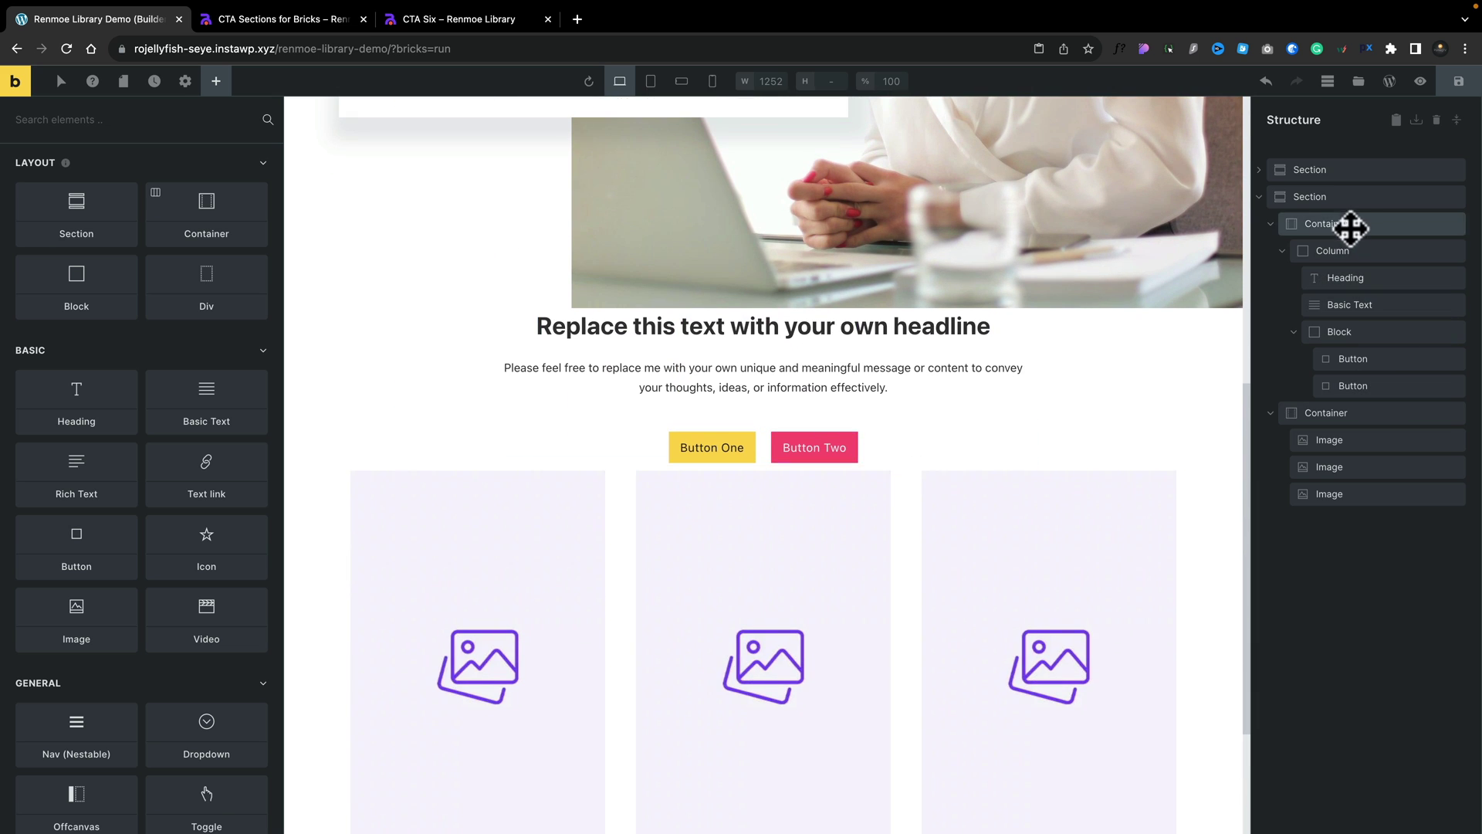
left_click(1354, 195)
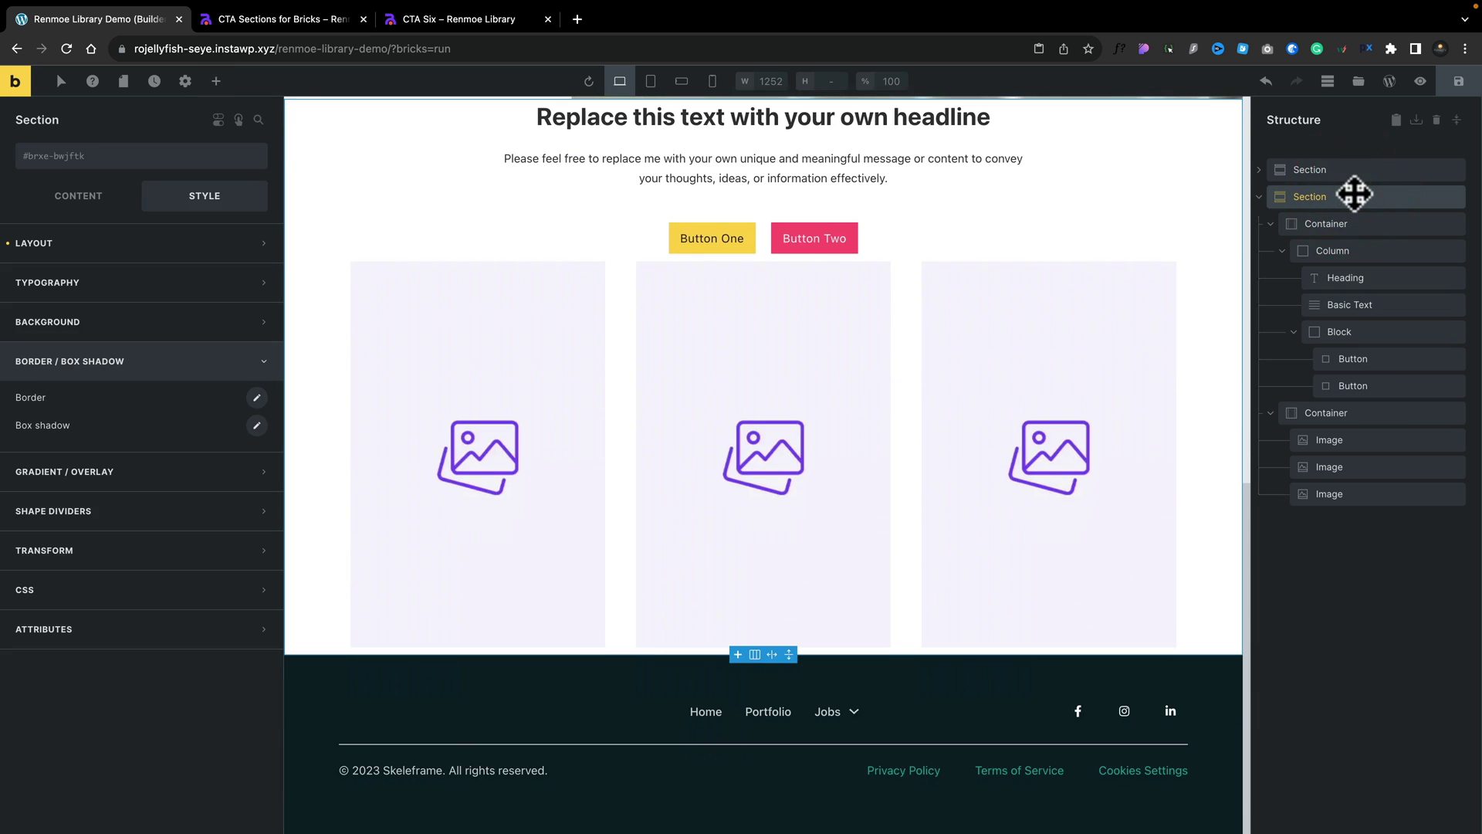
- Give Button One in the CTA section the .btn-primary class
left_click(1342, 360)
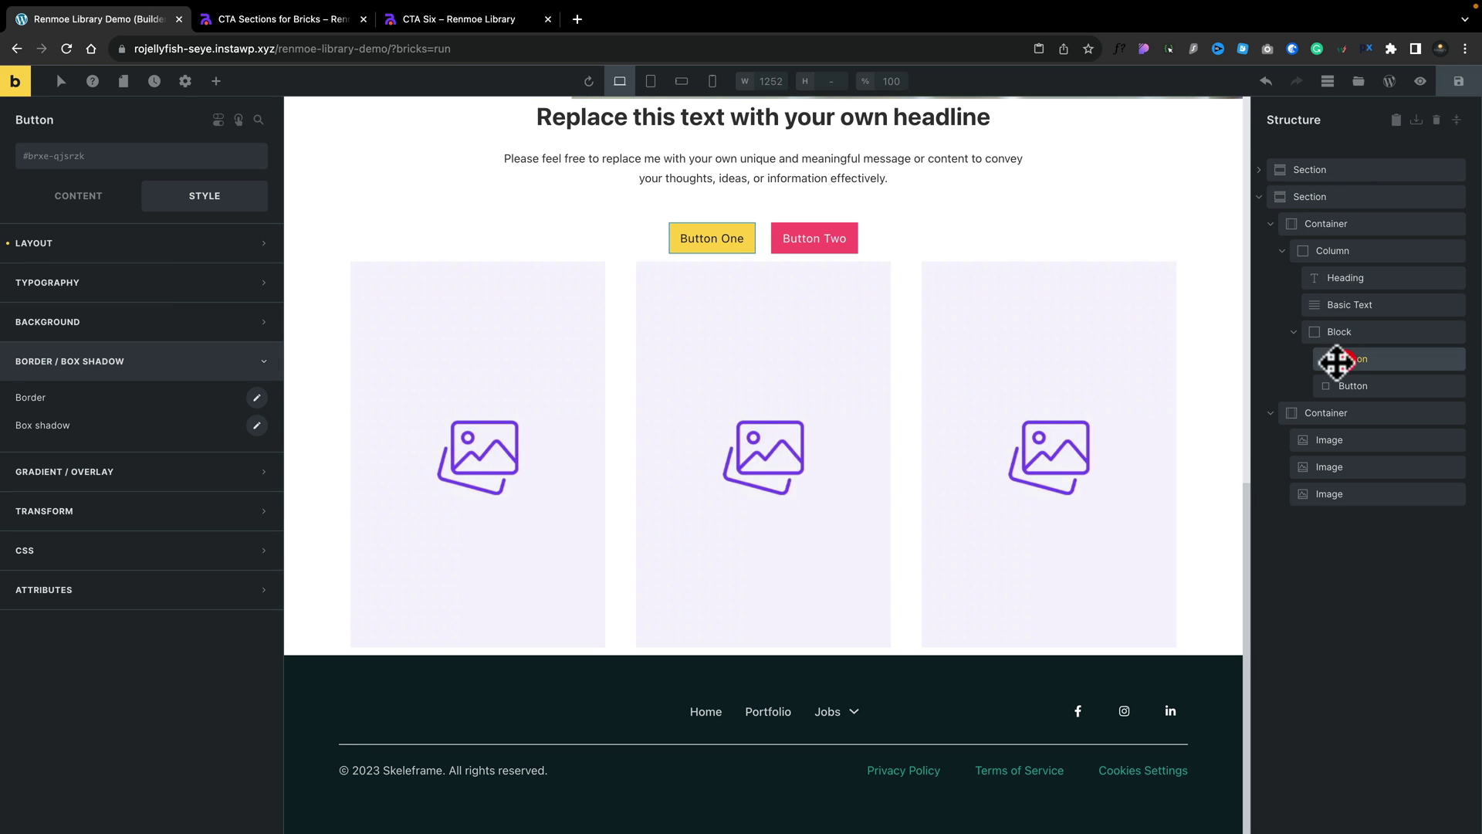
left_click(713, 233)
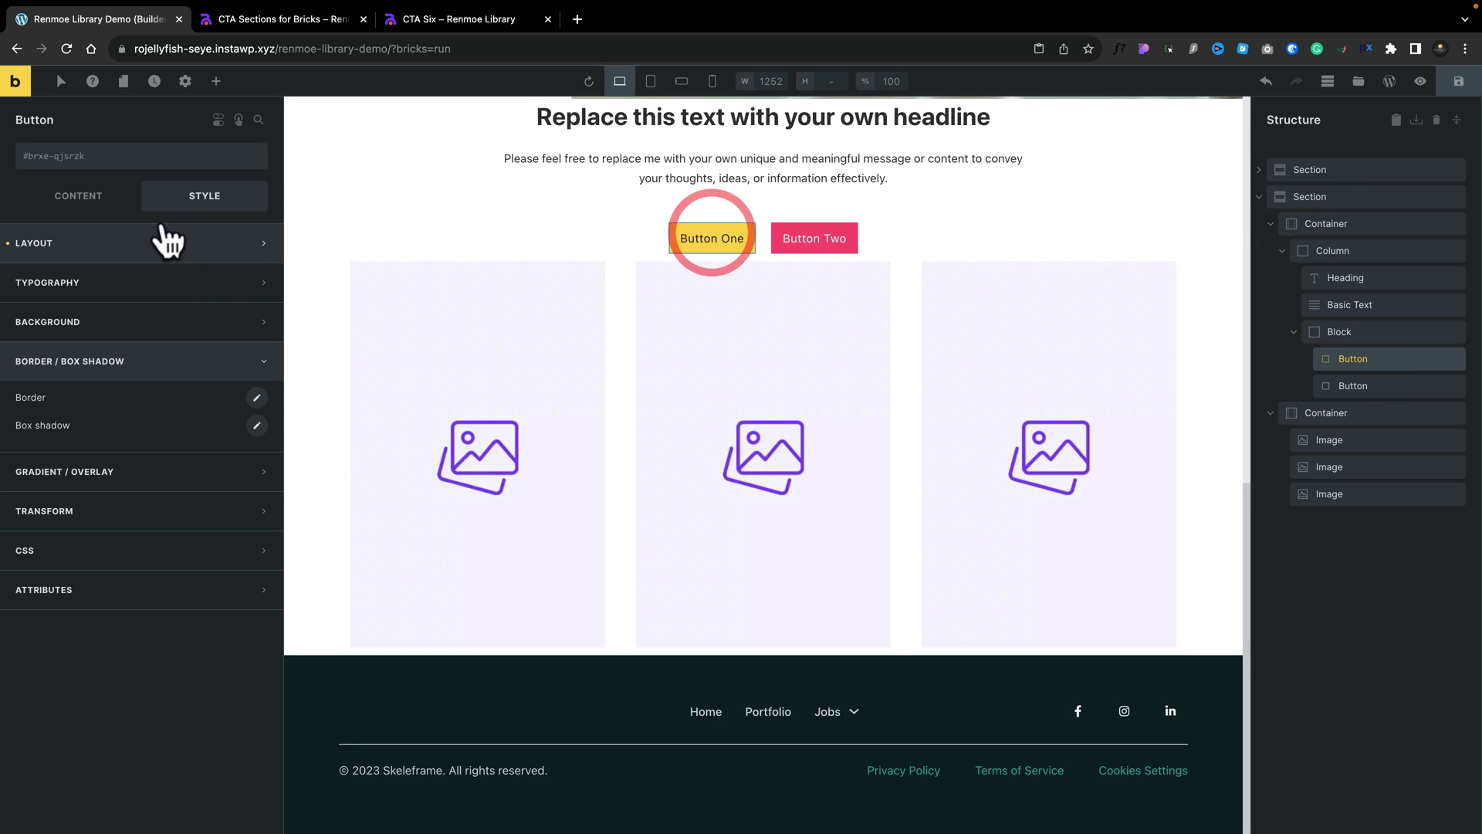
left_click(103, 156)
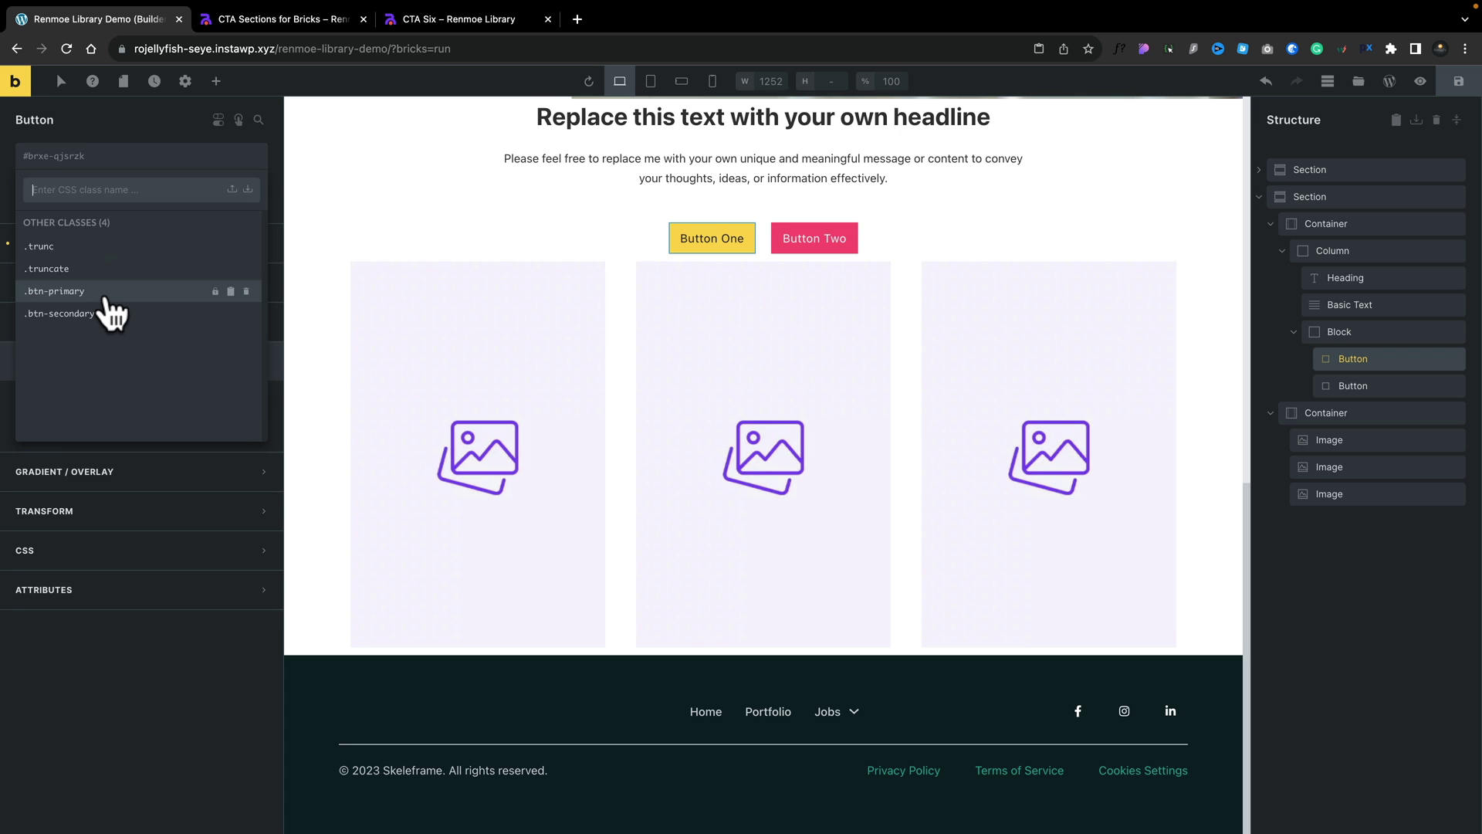
left_click(107, 291)
- Give Button Two the .btn-secondary class, then reselect the pasted section
left_click(1347, 384)
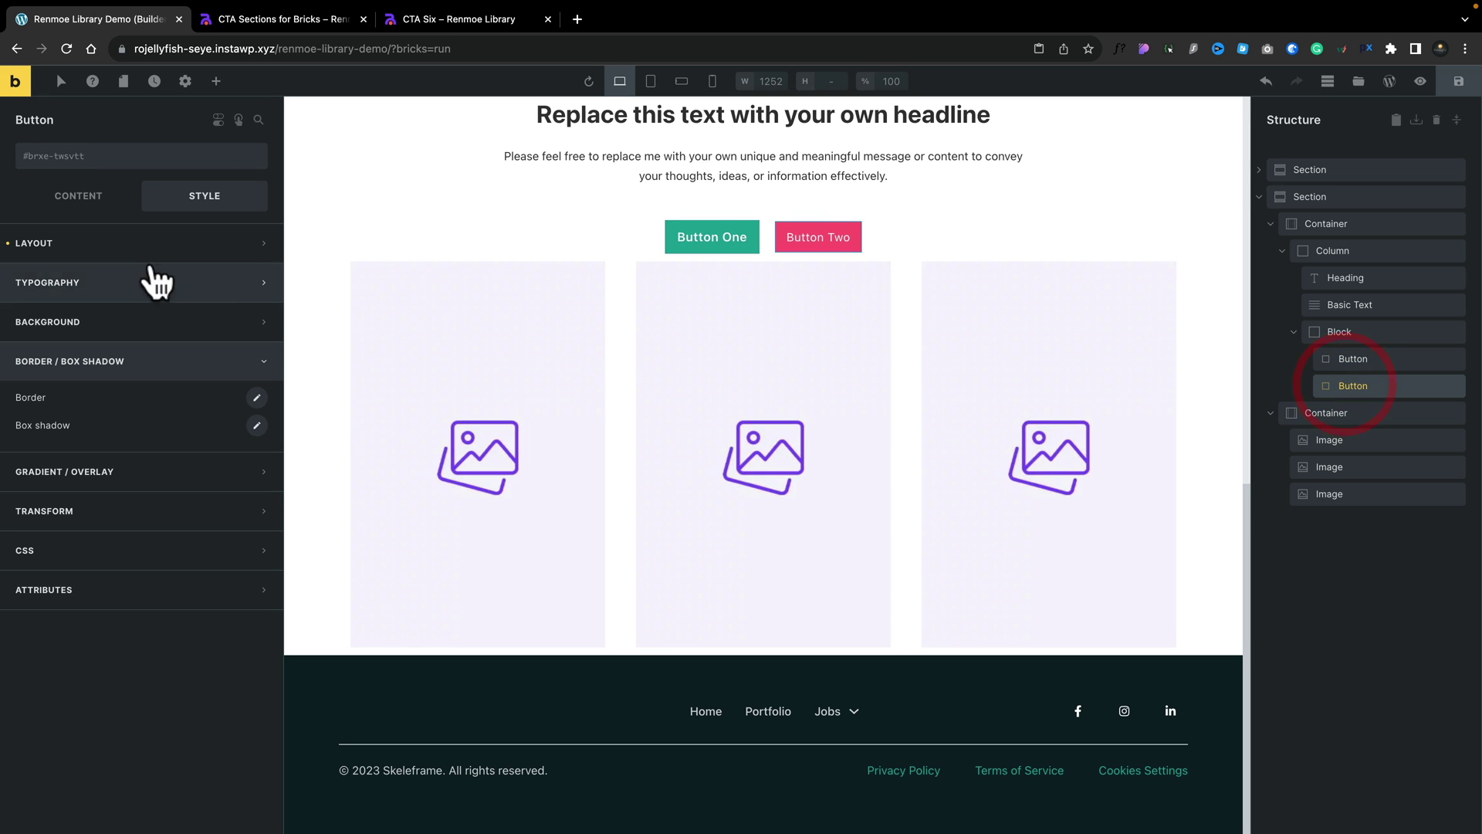
left_click(102, 154)
left_click(87, 314)
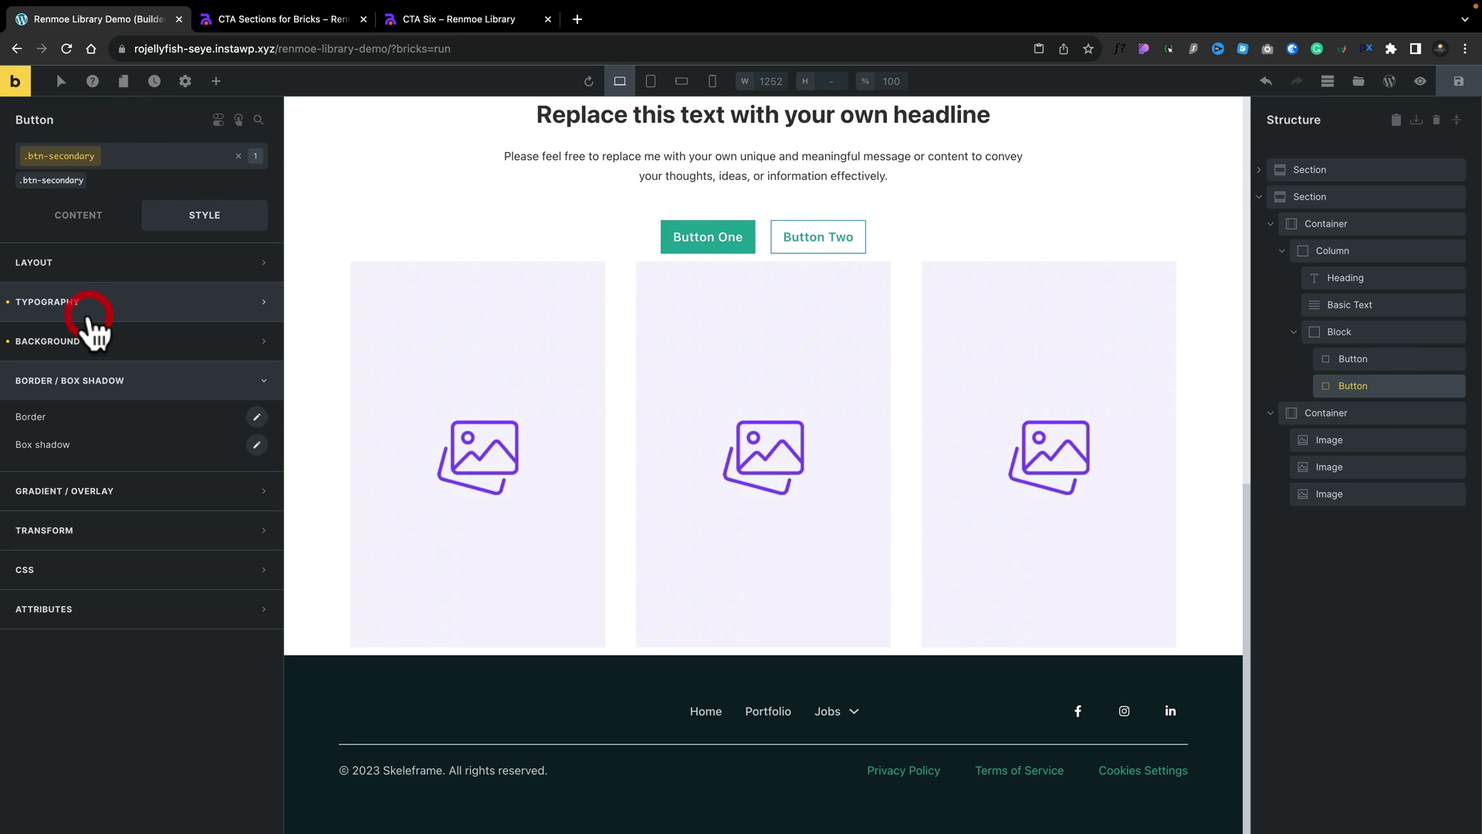
scroll(1016, 360, "up", 2)
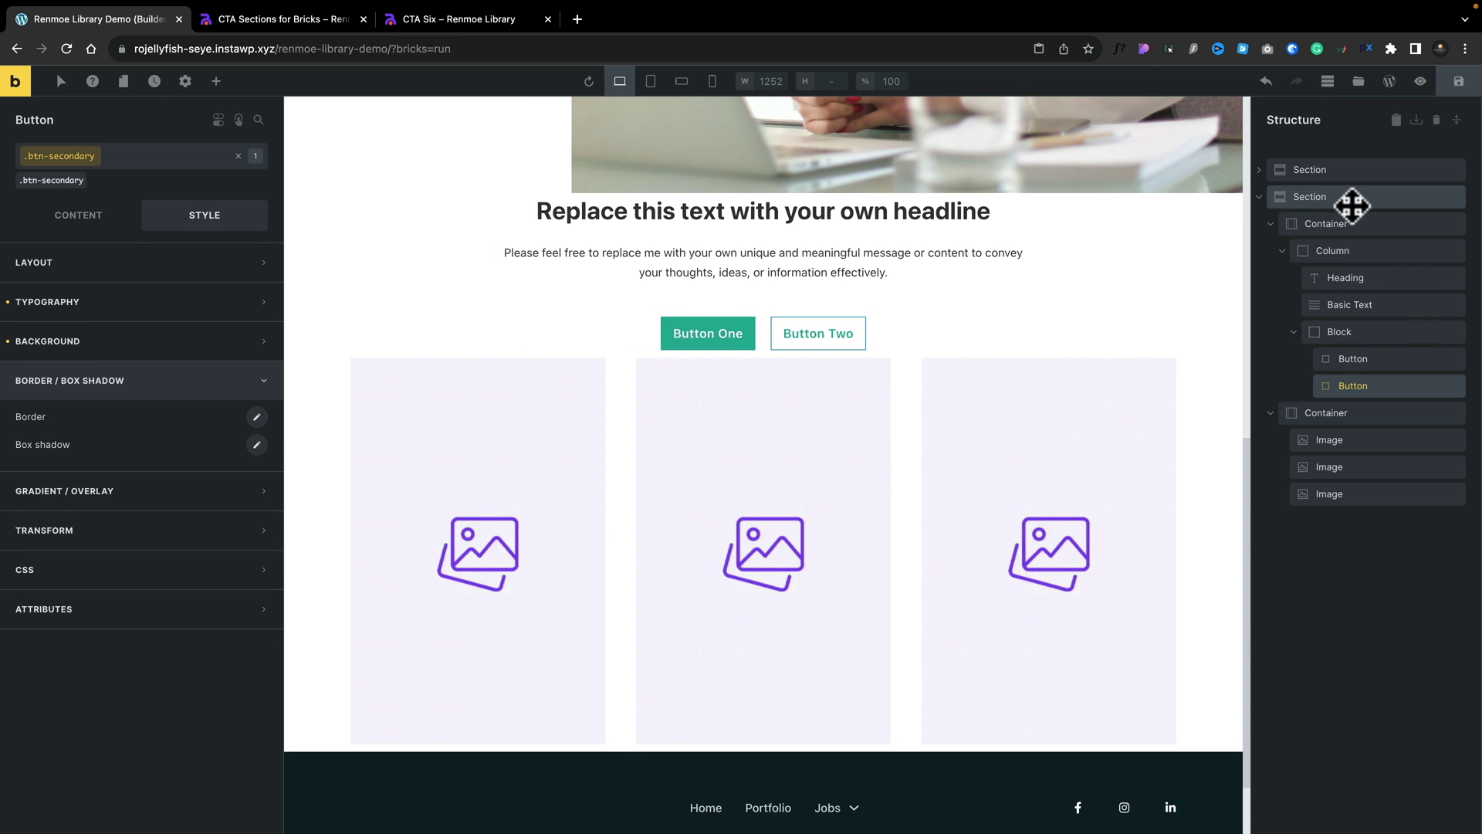
left_click(1349, 198)
- Set the CTA section's linked padding to 5rem on all sides
left_click(94, 255)
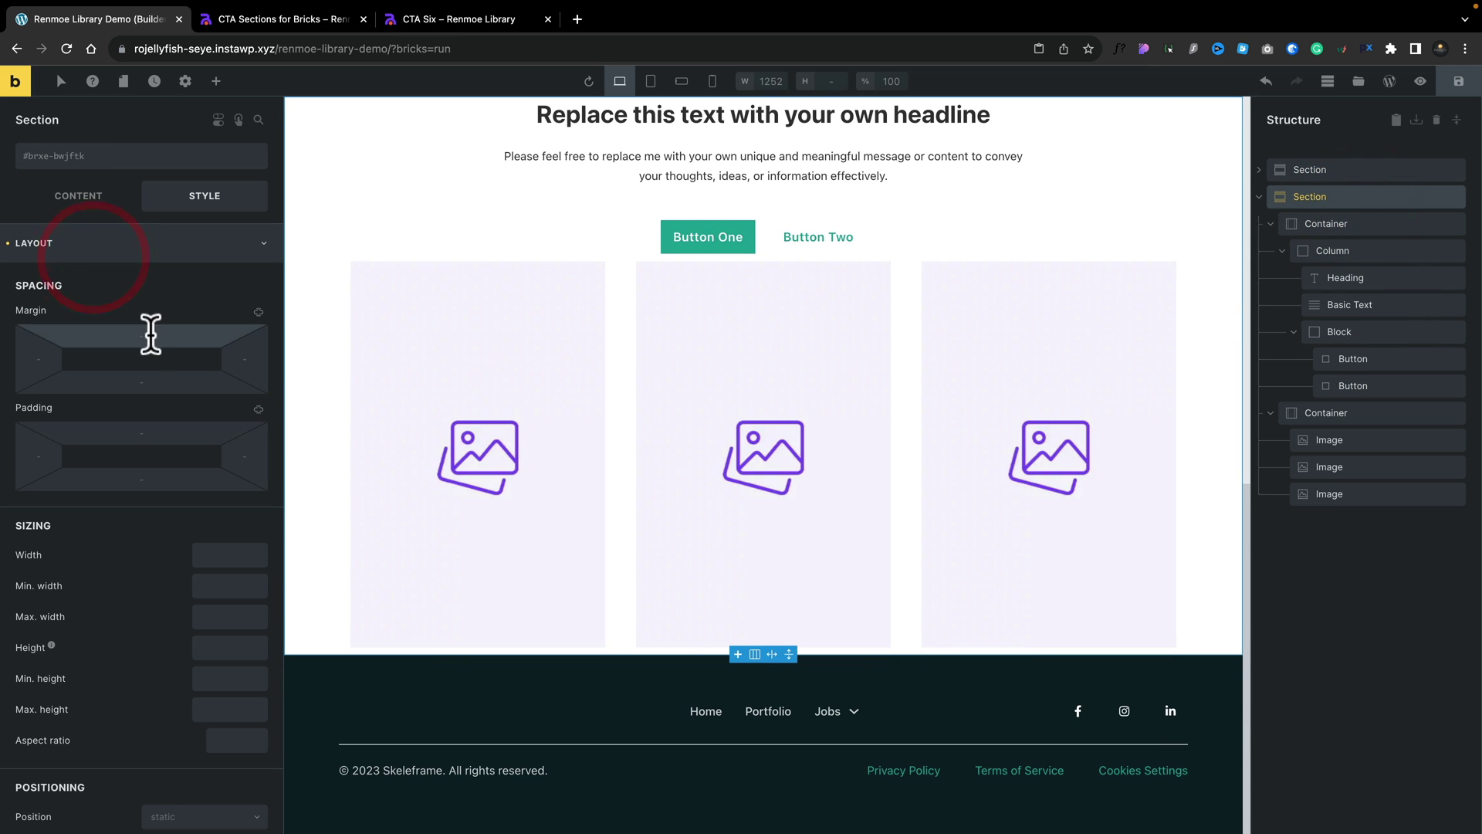
left_click(258, 409)
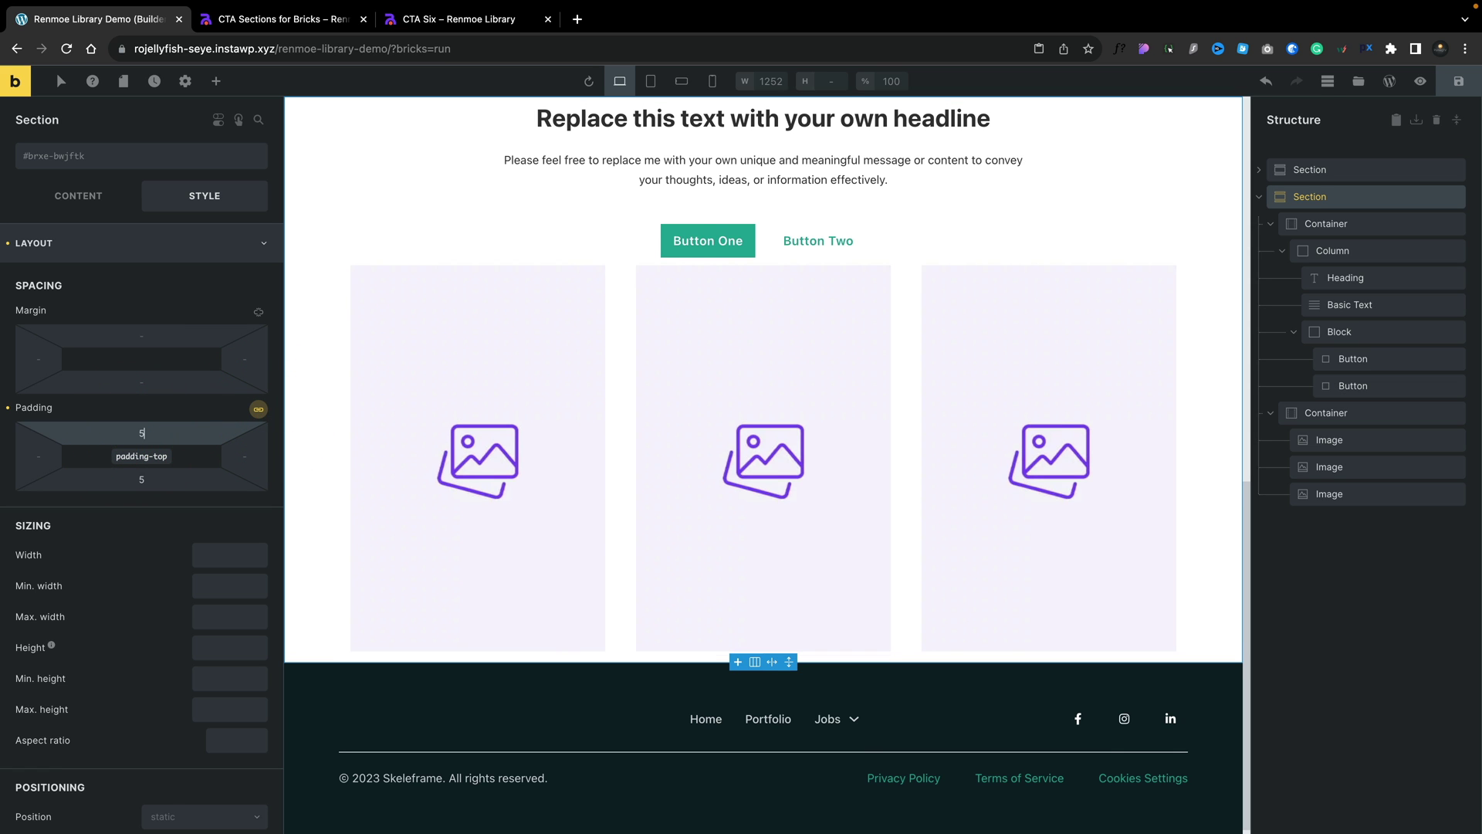
type("5rem")
scroll(608, 526, "up", 3)
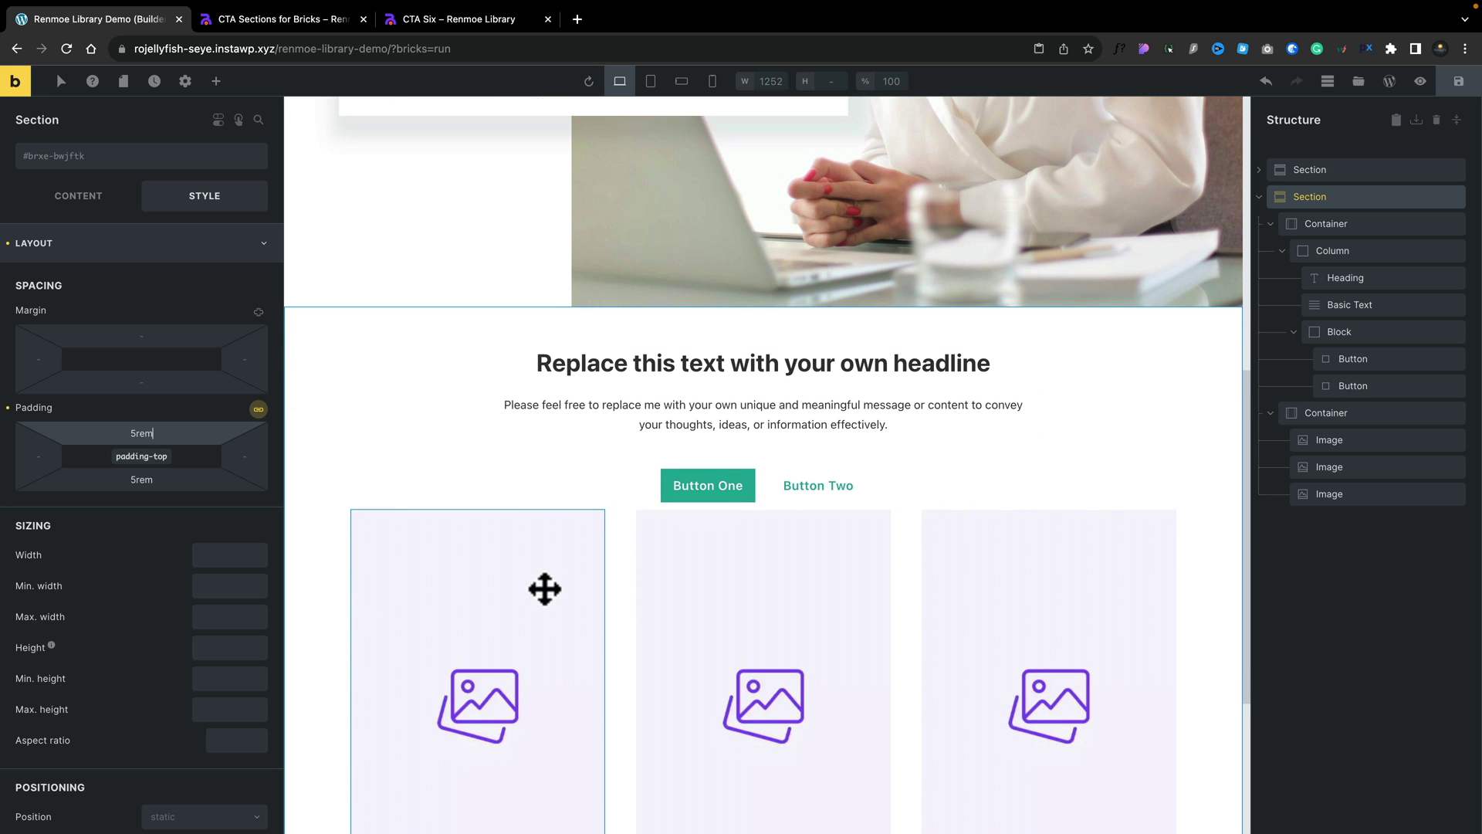
left_click(582, 378)
scroll(400, 519, "down", 2)
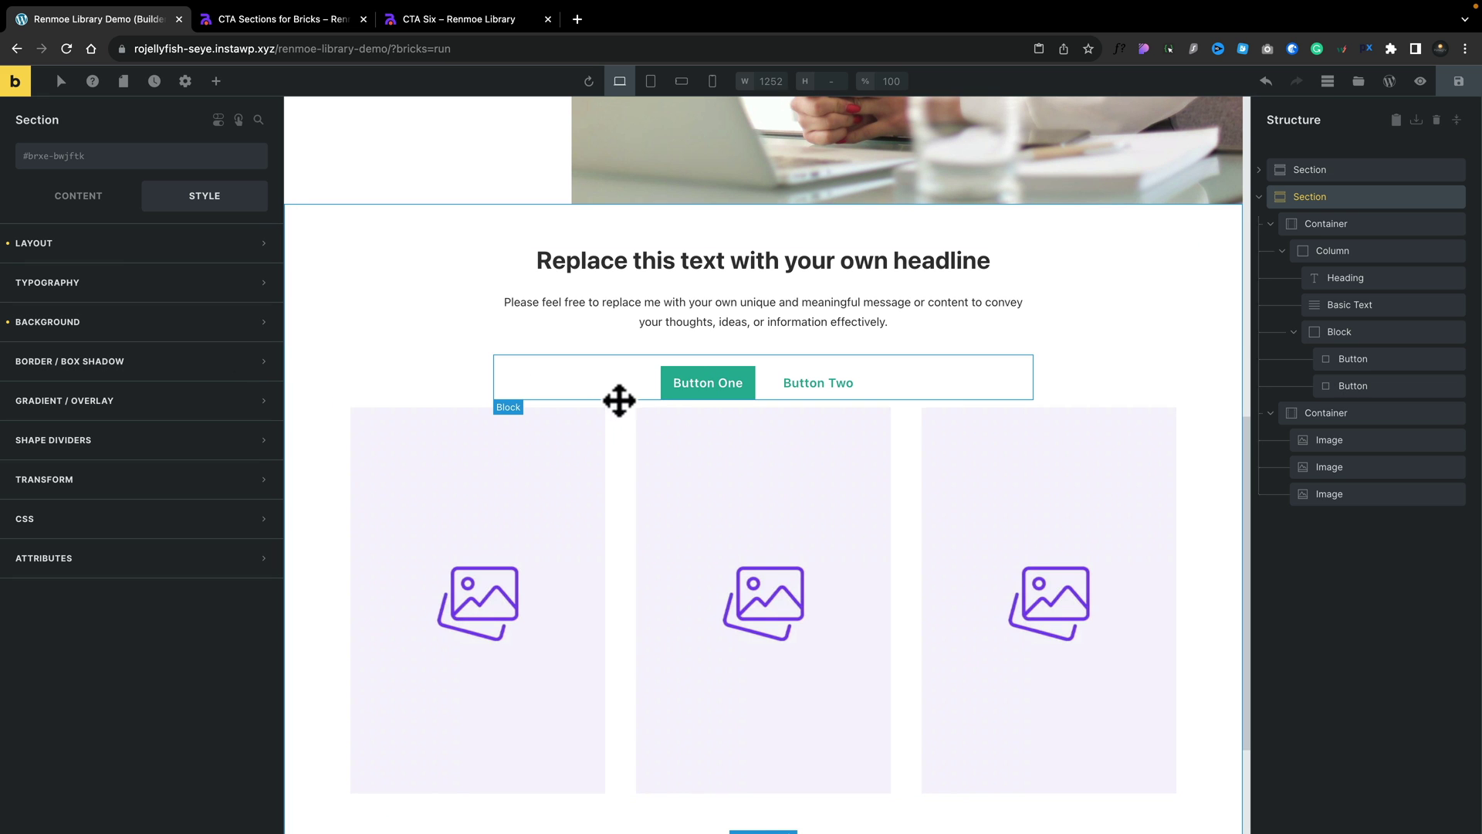
- Give the button block a 1rem top margin and 2.5rem bottom margin
left_click(619, 400)
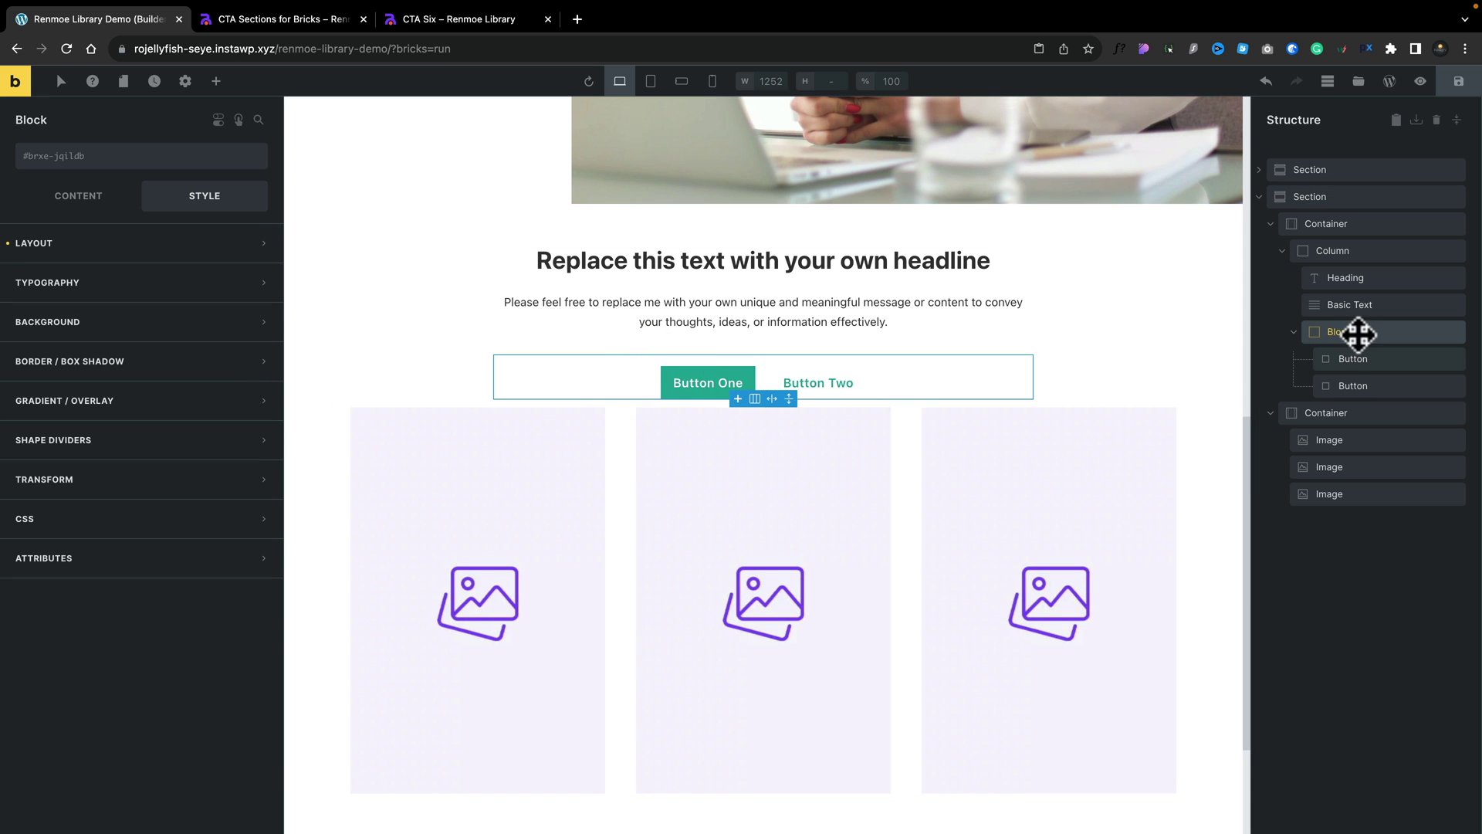
left_click(1359, 334)
left_click(66, 193)
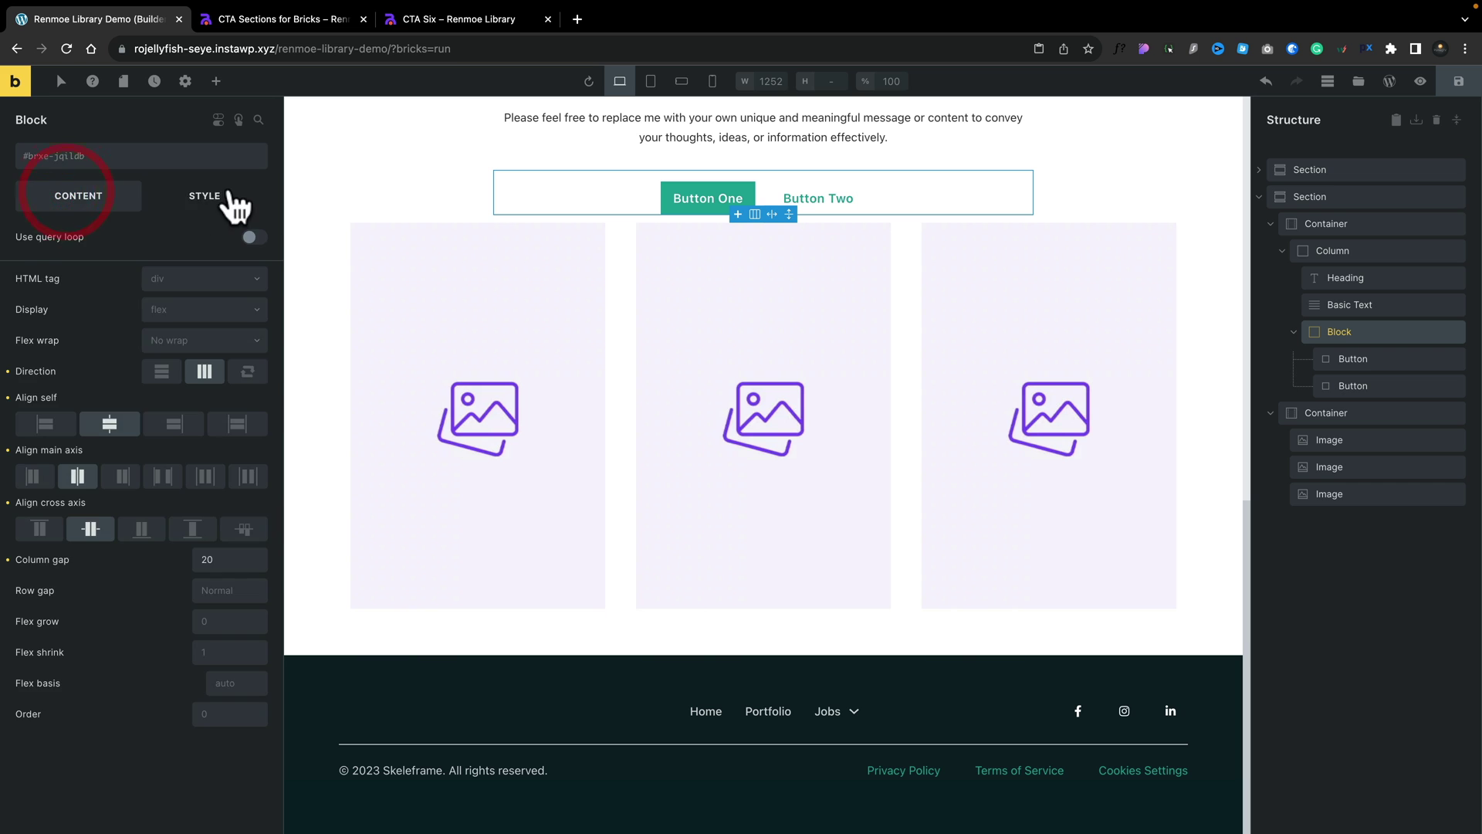
left_click(226, 196)
left_click(116, 243)
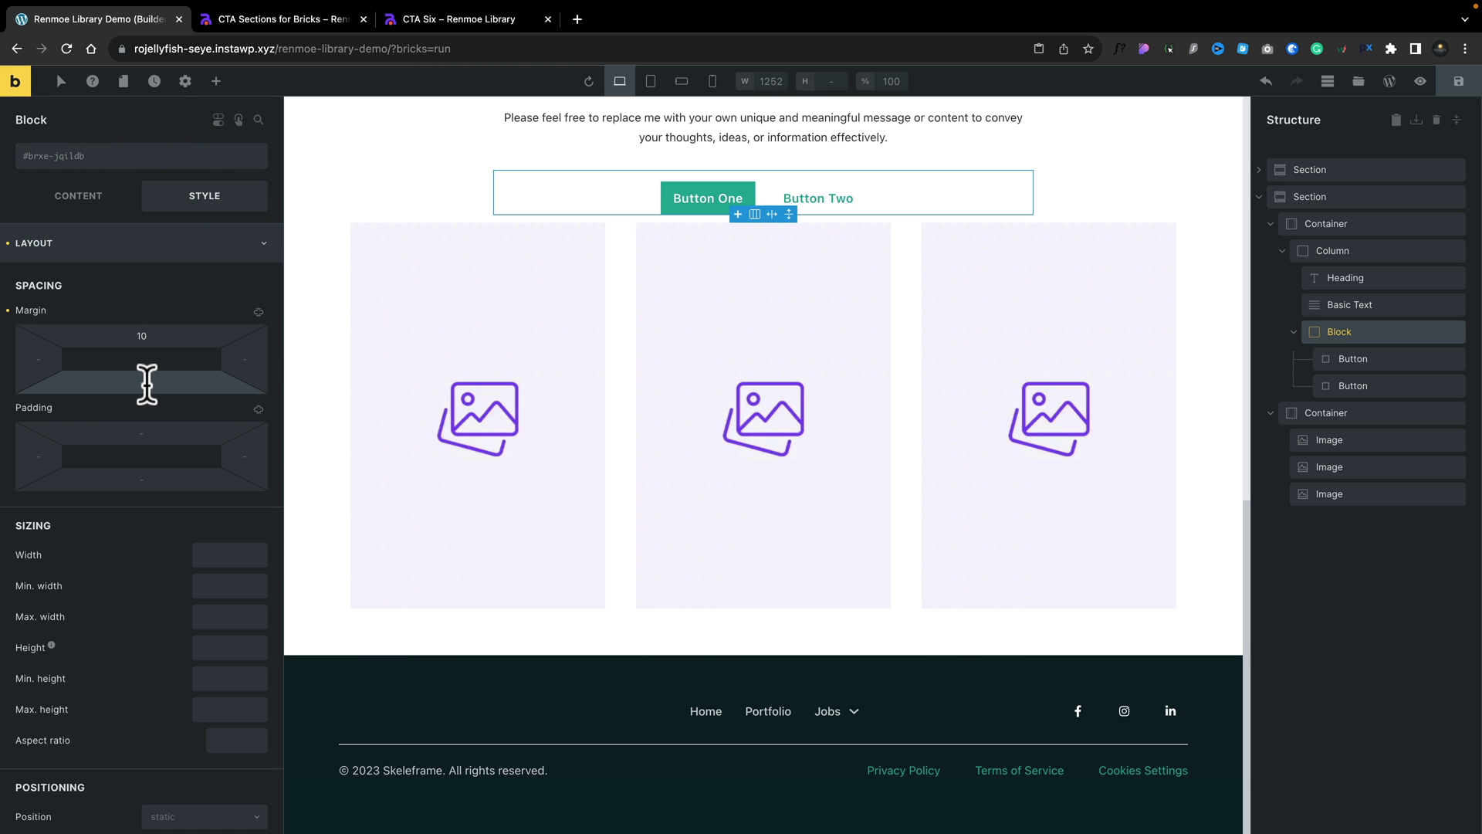
left_click(130, 336)
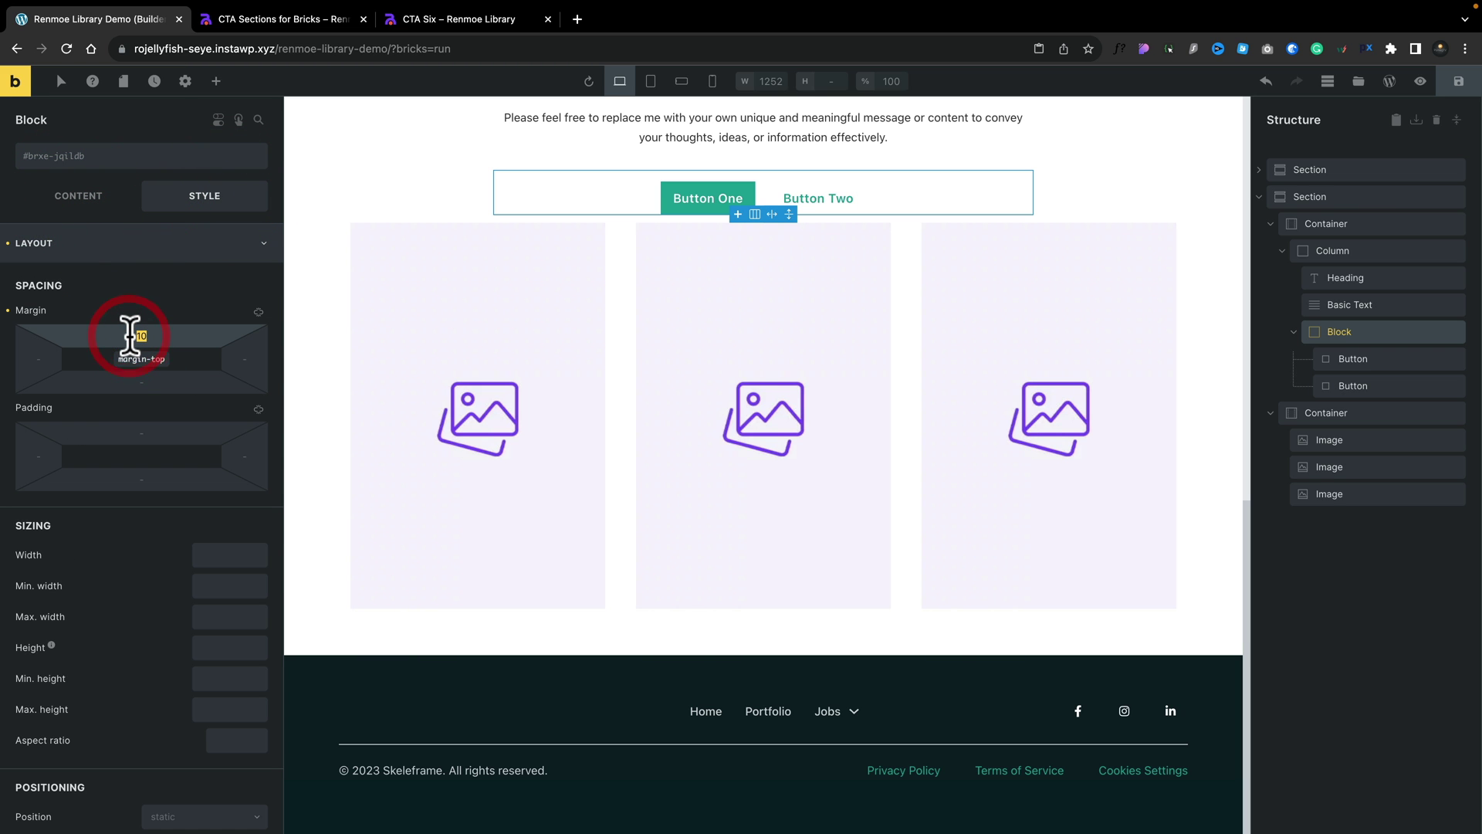
type("1rem")
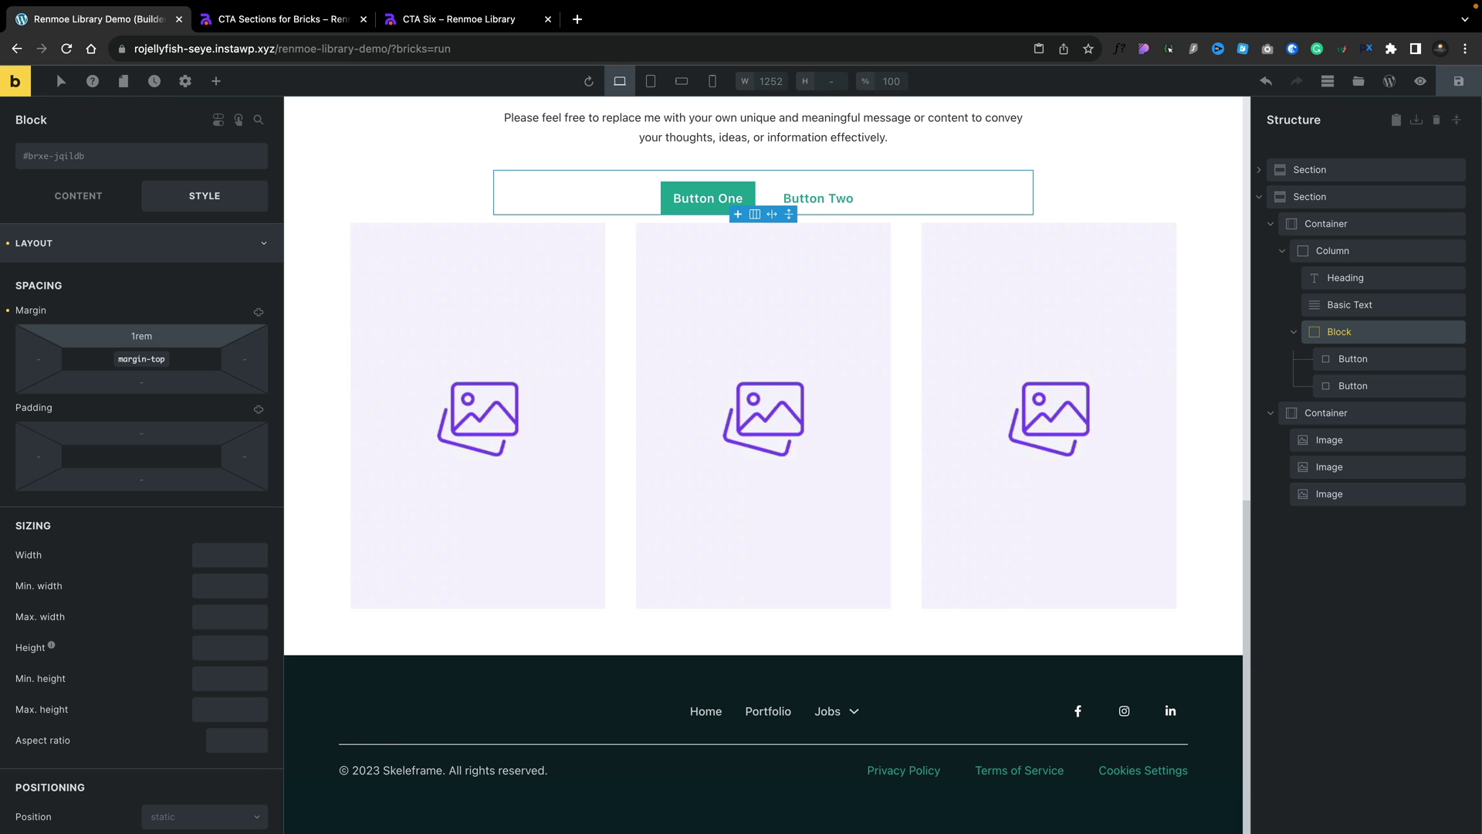
left_click(143, 378)
type("2.5rem")
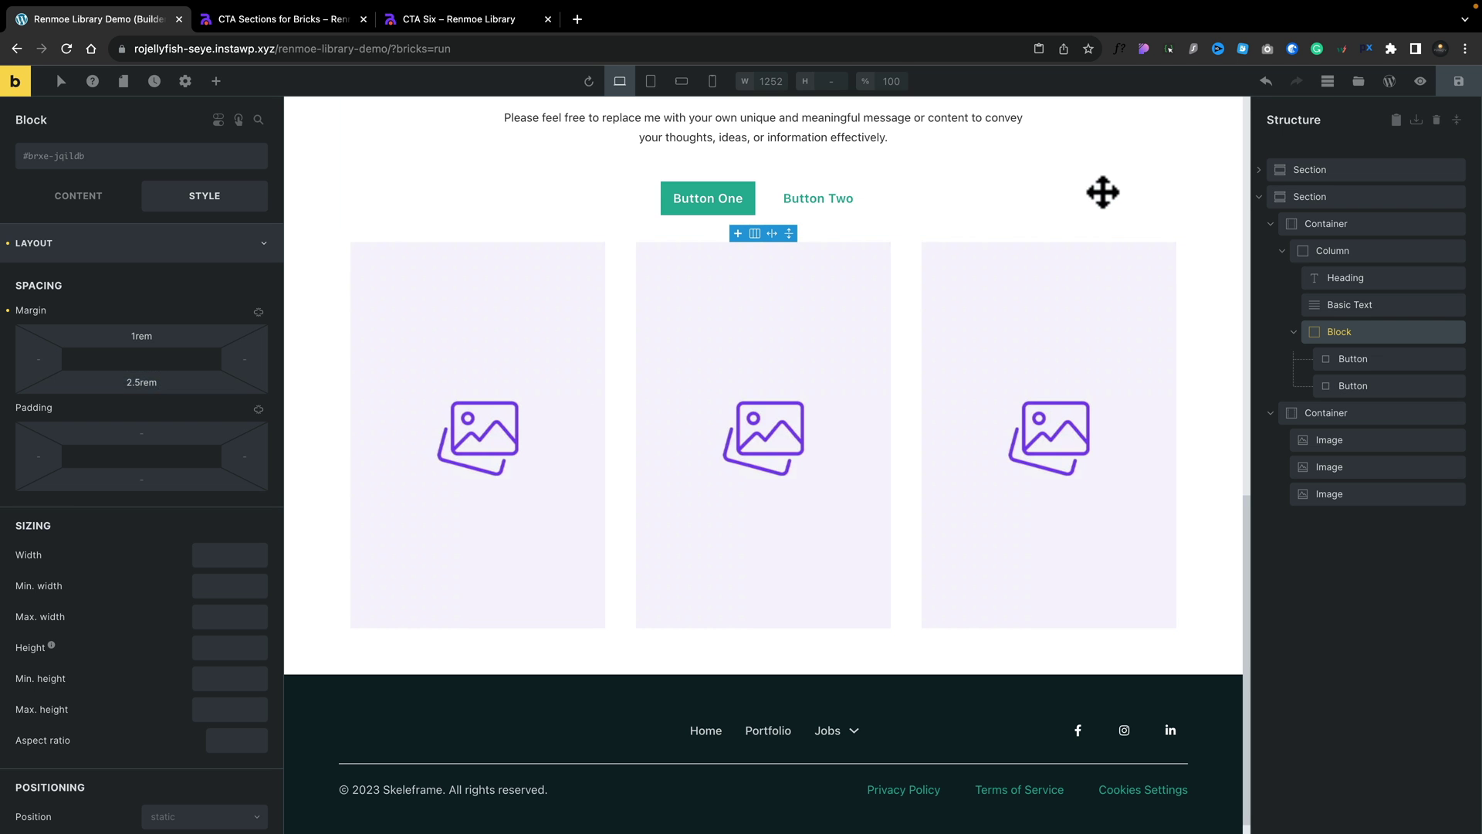
- Select the headline-and-buttons container, then the first image placeholder
left_click(1100, 193)
scroll(1166, 287, "up", 3)
scroll(1166, 287, "down", 3)
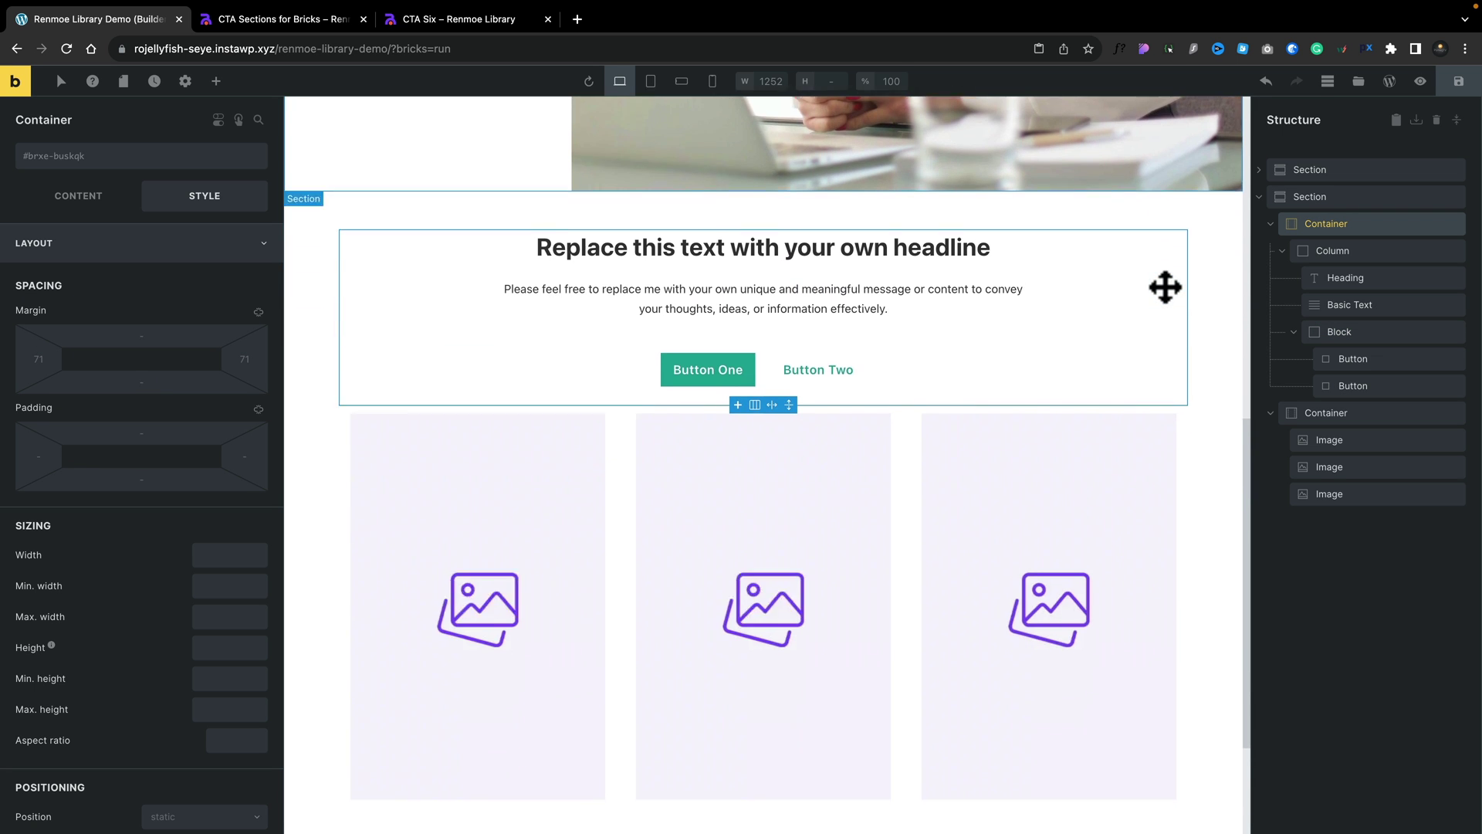
left_click(500, 526)
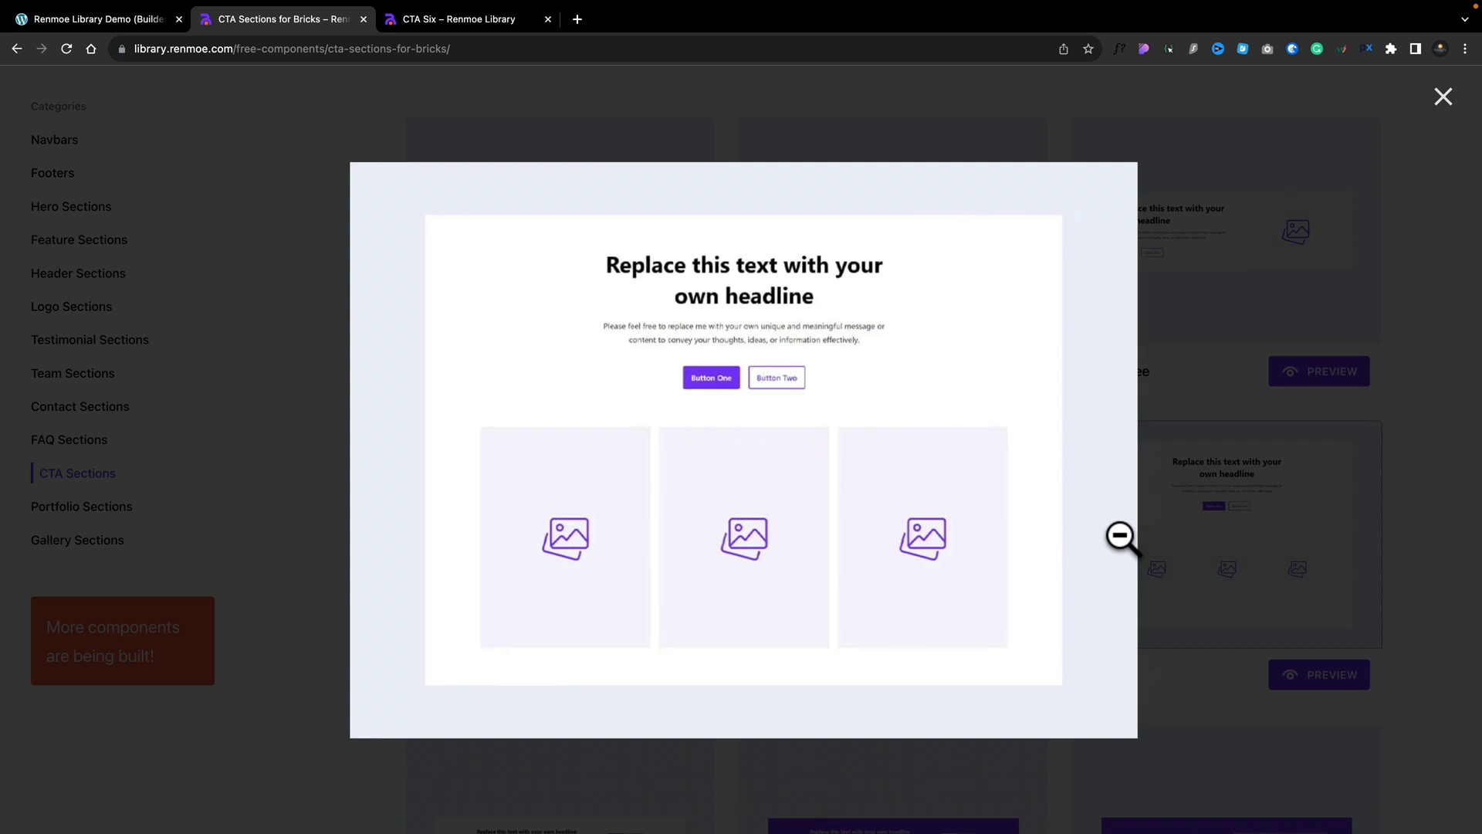
- Close the enlarged CTA preview, open CTA Six in a new tab and copy it again
left_click(1119, 533)
left_click(1319, 687)
scroll(514, 582, "down", 1)
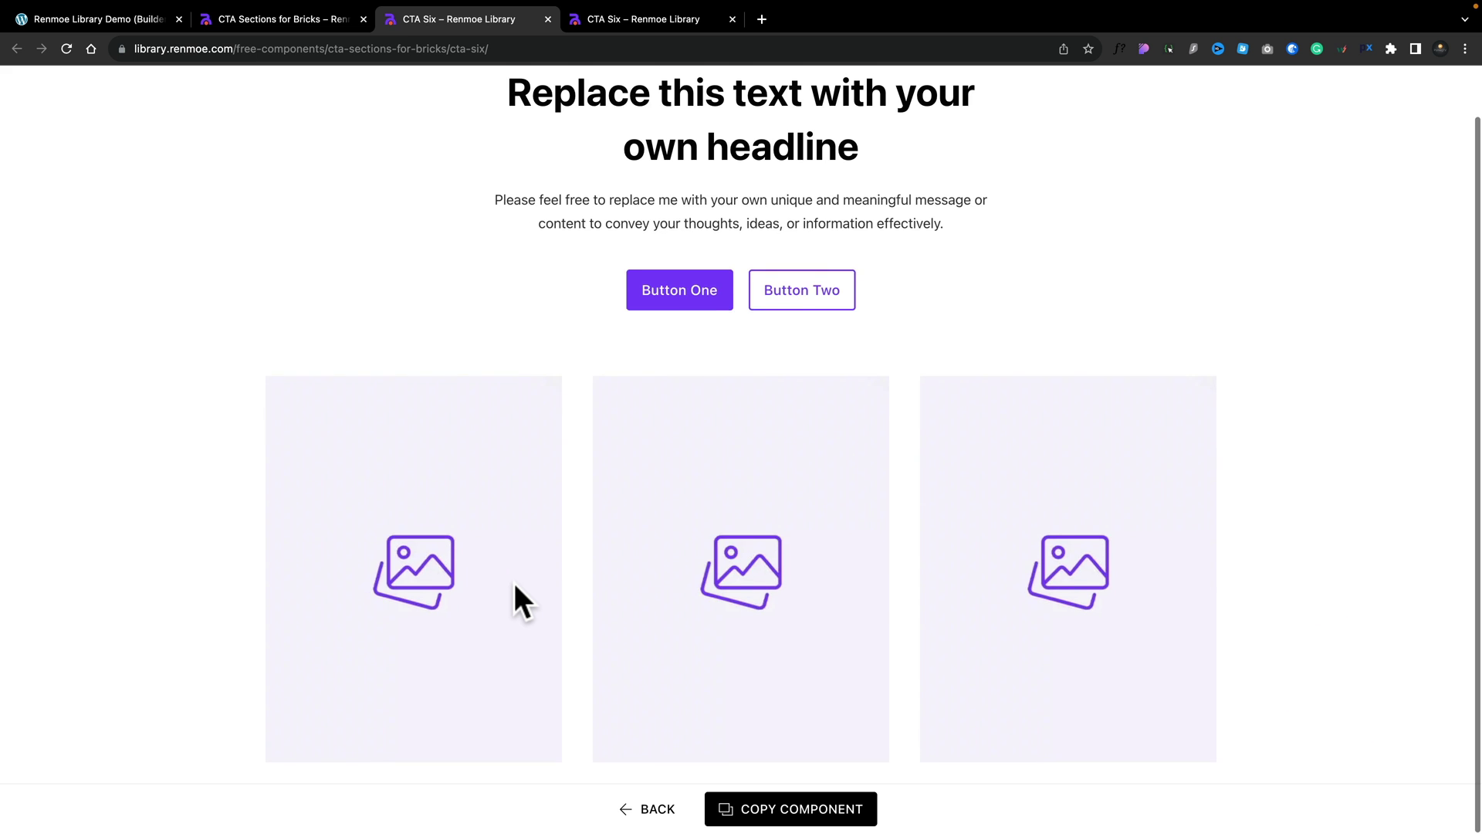
left_click(809, 816)
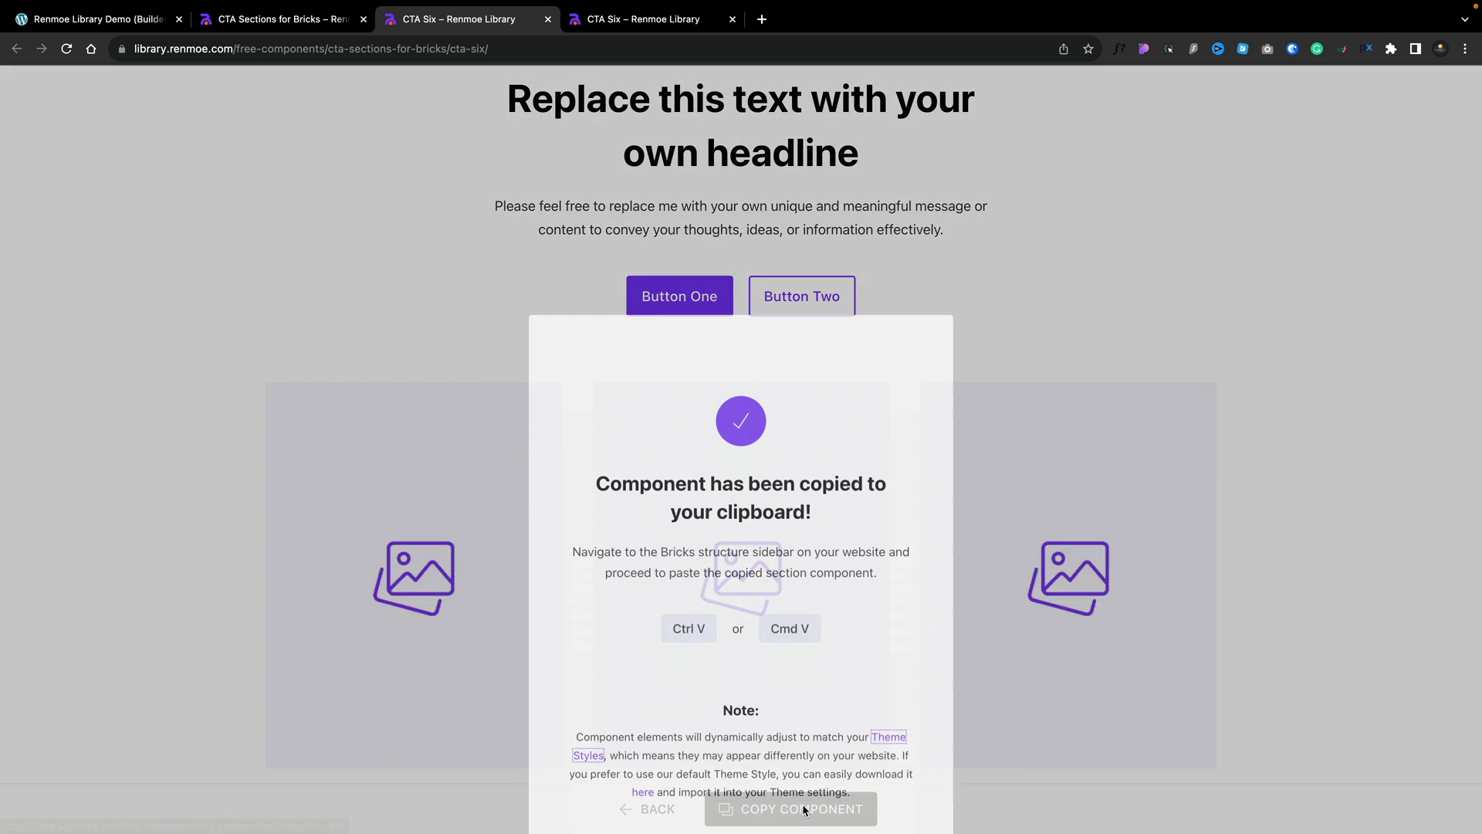